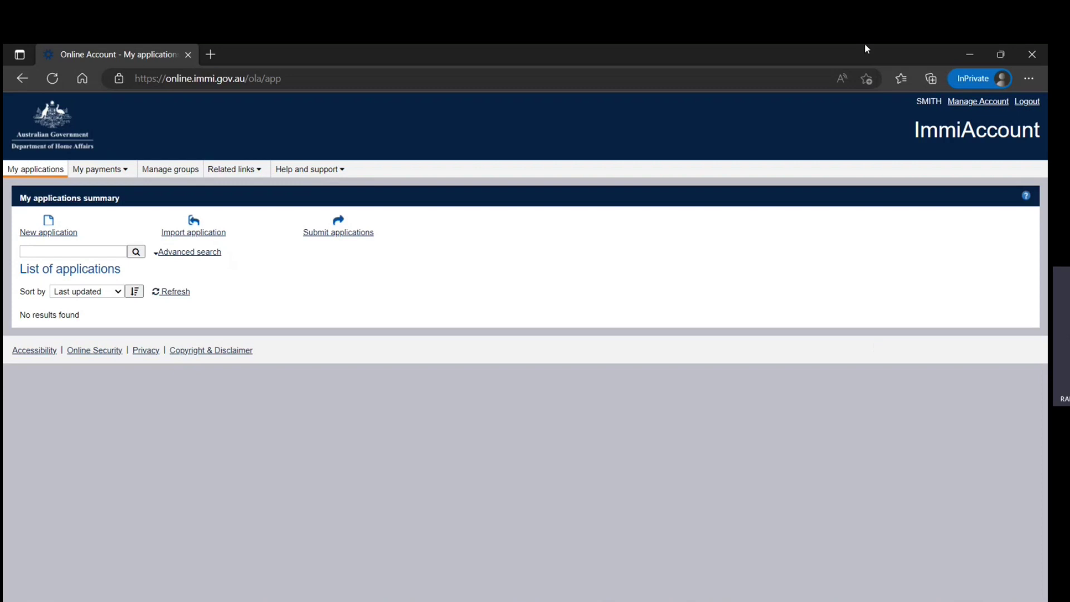
Step: Start a new Visitor Visa (600) application from the Visitor category and accept its terms and conditions
{"action": "left_click", "coordinate": [58, 234]}
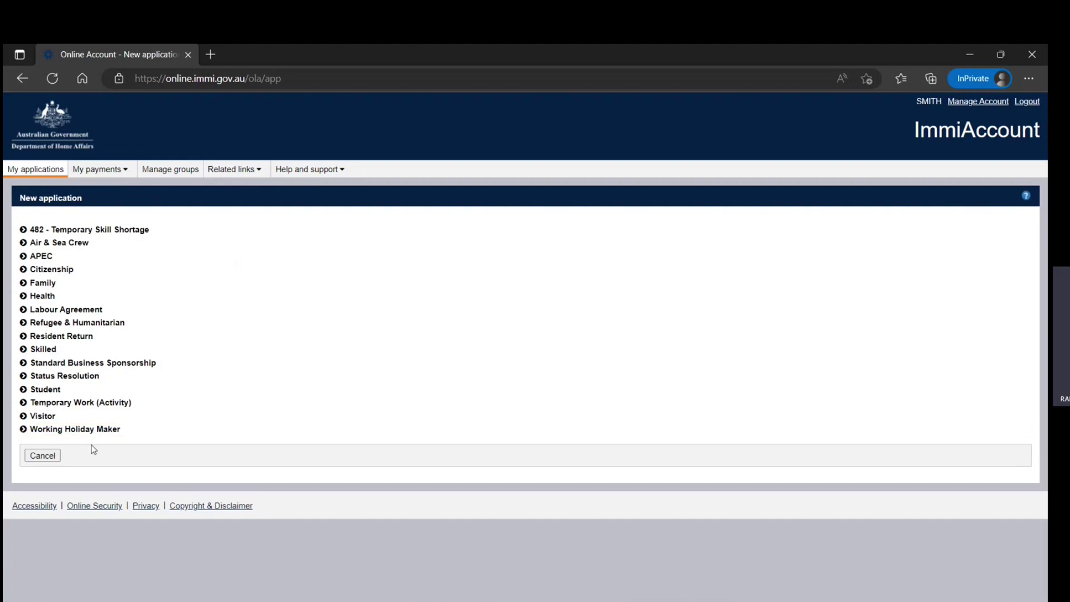
{"action": "left_click", "coordinate": [48, 418]}
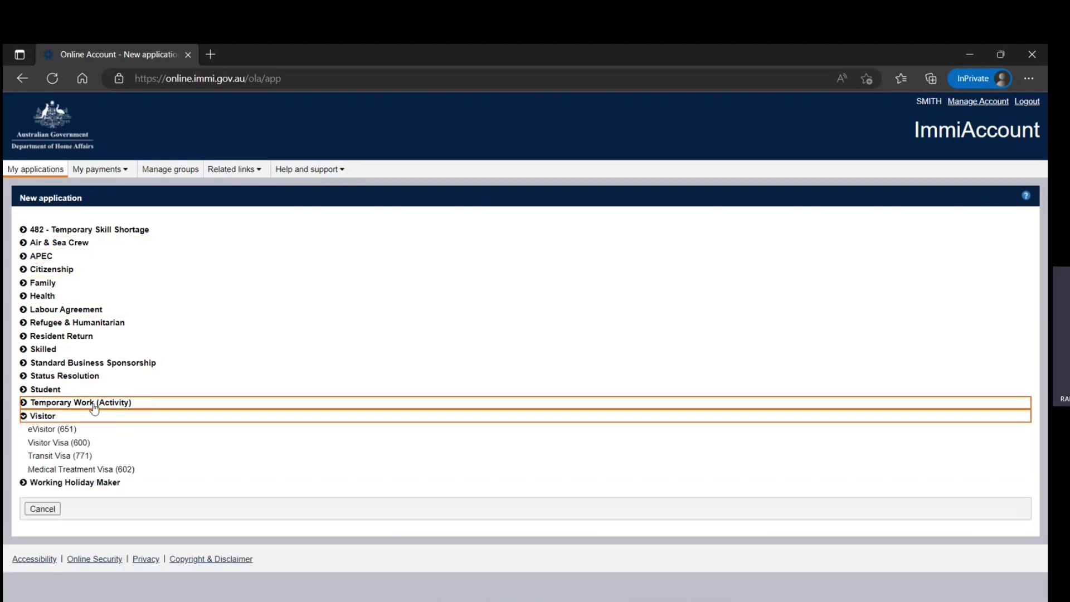
{"action": "left_click", "coordinate": [63, 445]}
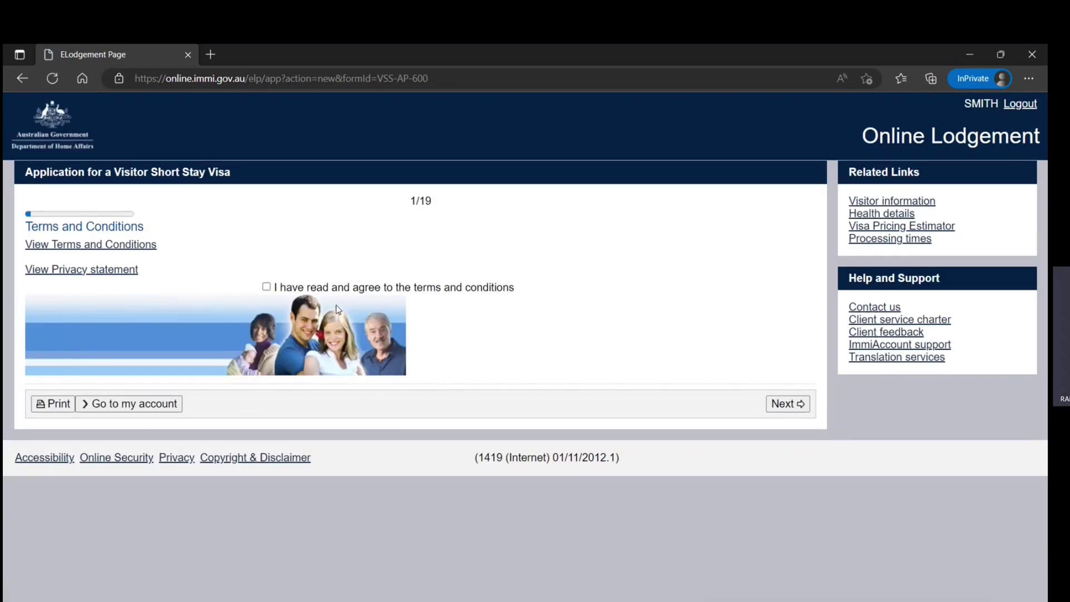
{"action": "left_click", "coordinate": [267, 288]}
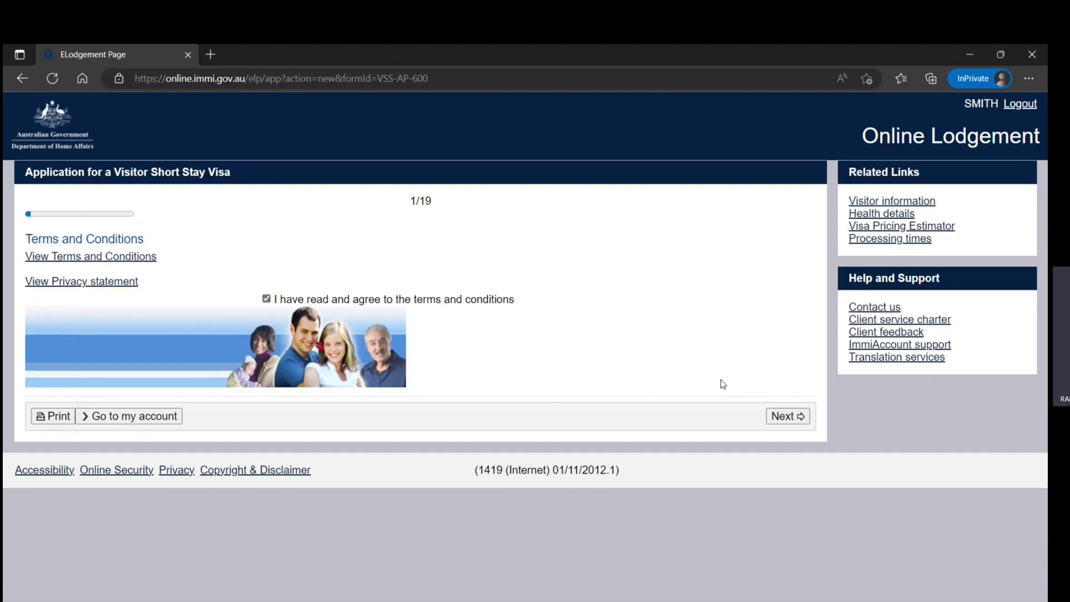
{"action": "left_click", "coordinate": [785, 419]}
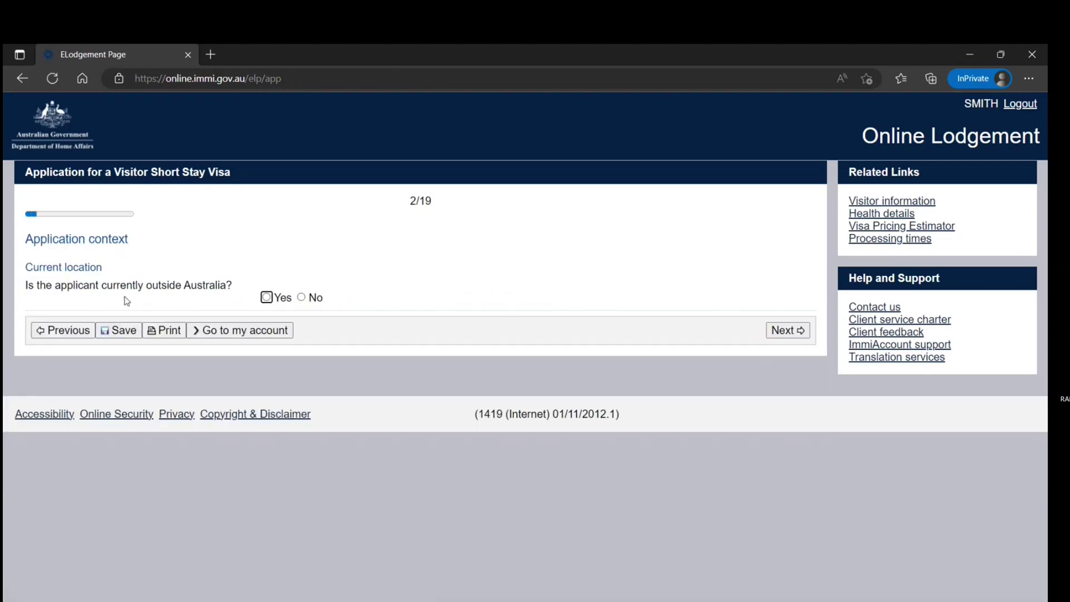
Step: Mark the applicant as outside Australia, currently in INDIA with Citizen legal status
{"action": "left_click", "coordinate": [266, 297]}
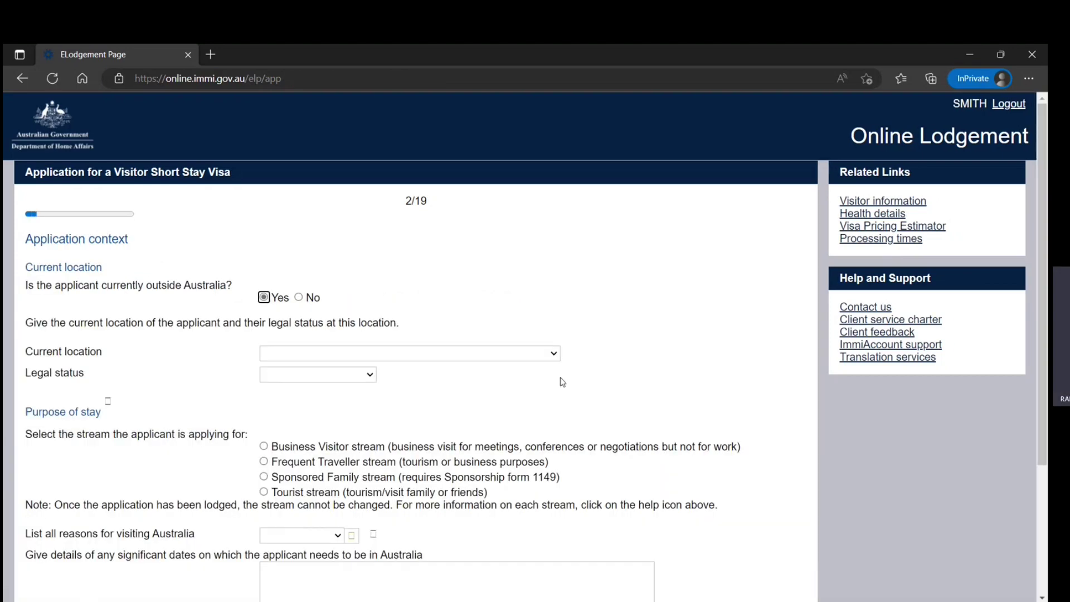
{"action": "scroll", "coordinate": [576, 289], "scroll_direction": "down", "scroll_amount": 1}
{"action": "left_click", "coordinate": [553, 277]}
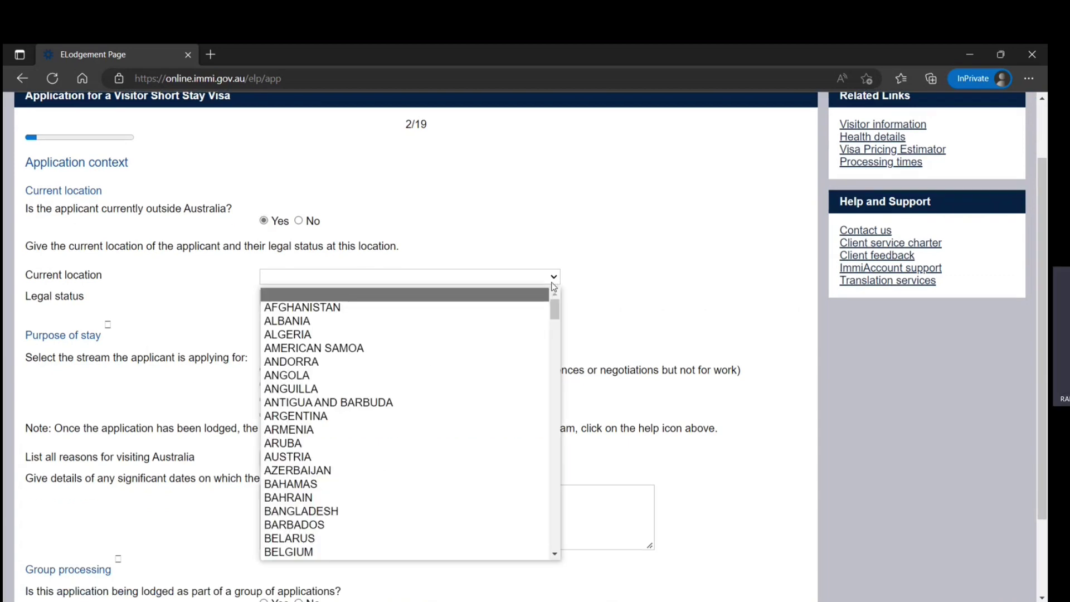
{"action": "type", "text": "in"}
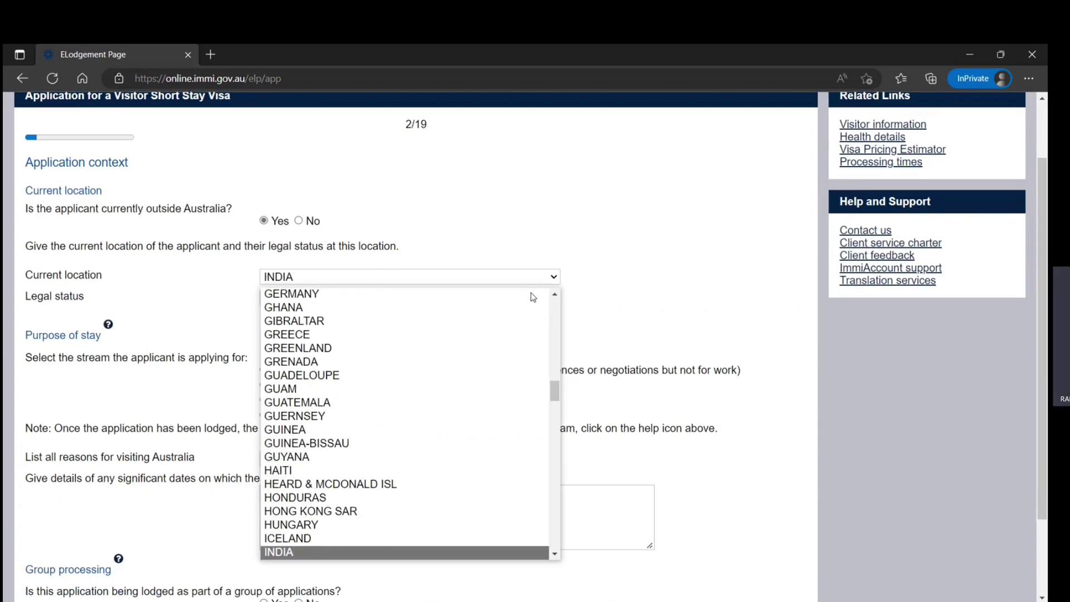
{"action": "left_click", "coordinate": [684, 263]}
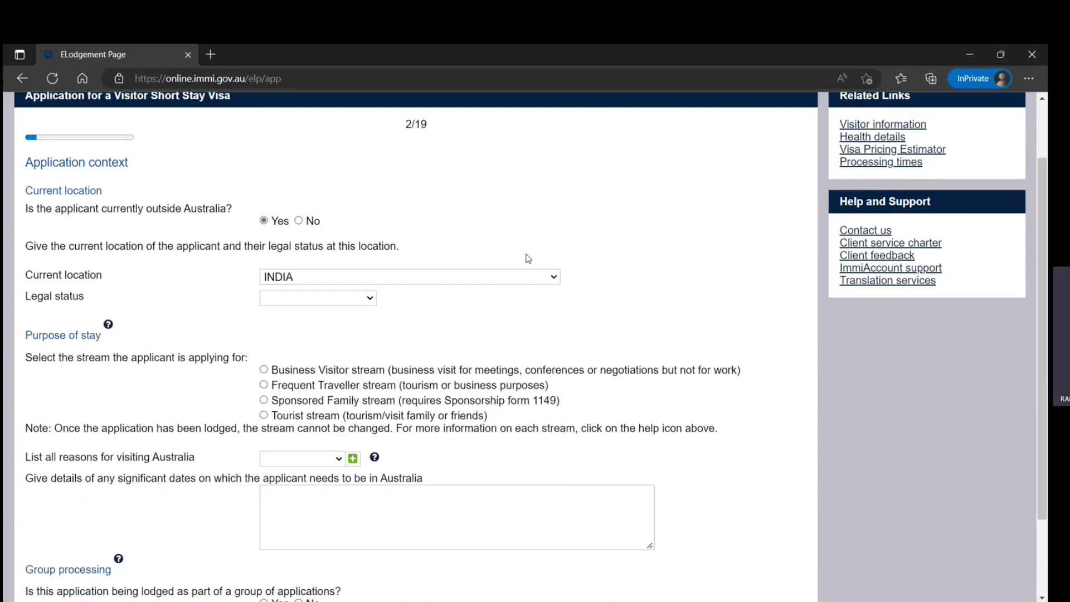
{"action": "left_click", "coordinate": [367, 298]}
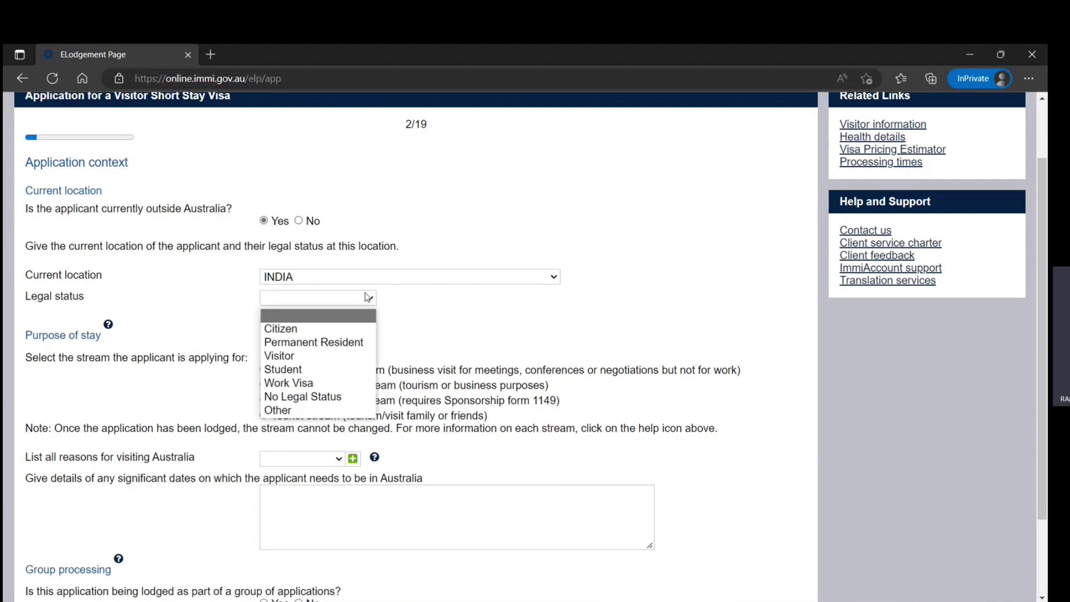
{"action": "left_click", "coordinate": [332, 328]}
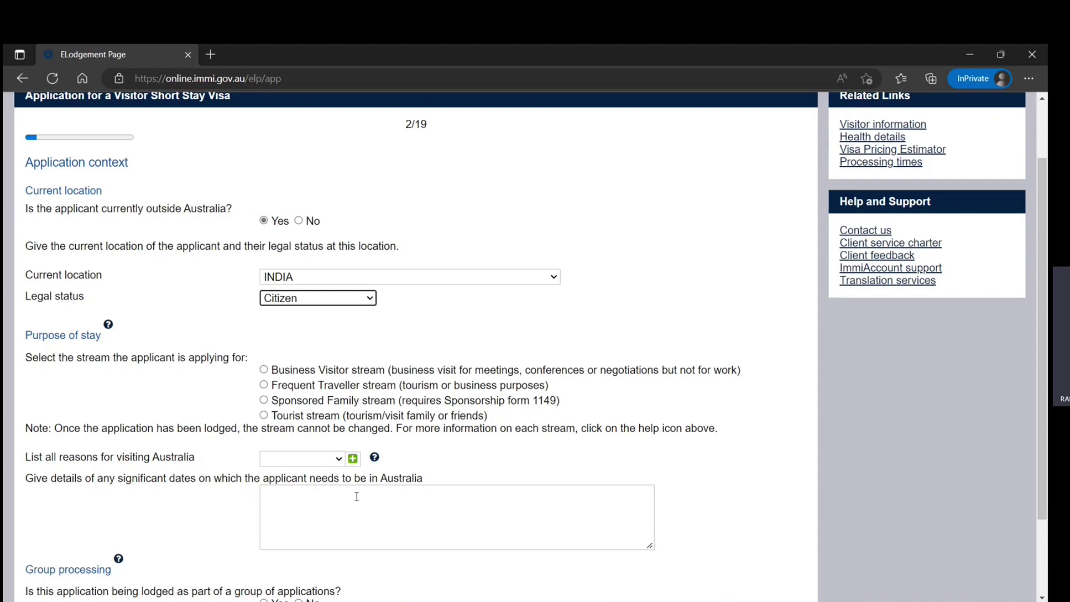
Step: Choose the Tourist stream and add Tourism as the reason for visiting
{"action": "left_click", "coordinate": [263, 415]}
{"action": "scroll", "coordinate": [207, 463], "scroll_direction": "down", "scroll_amount": 2}
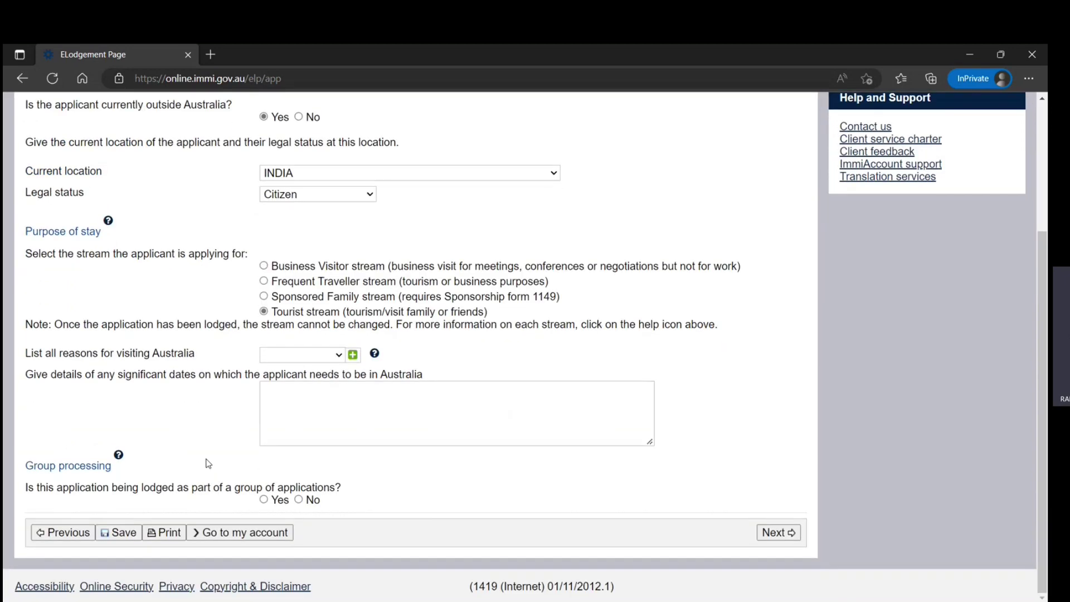
{"action": "left_click", "coordinate": [339, 355]}
{"action": "left_click", "coordinate": [298, 401]}
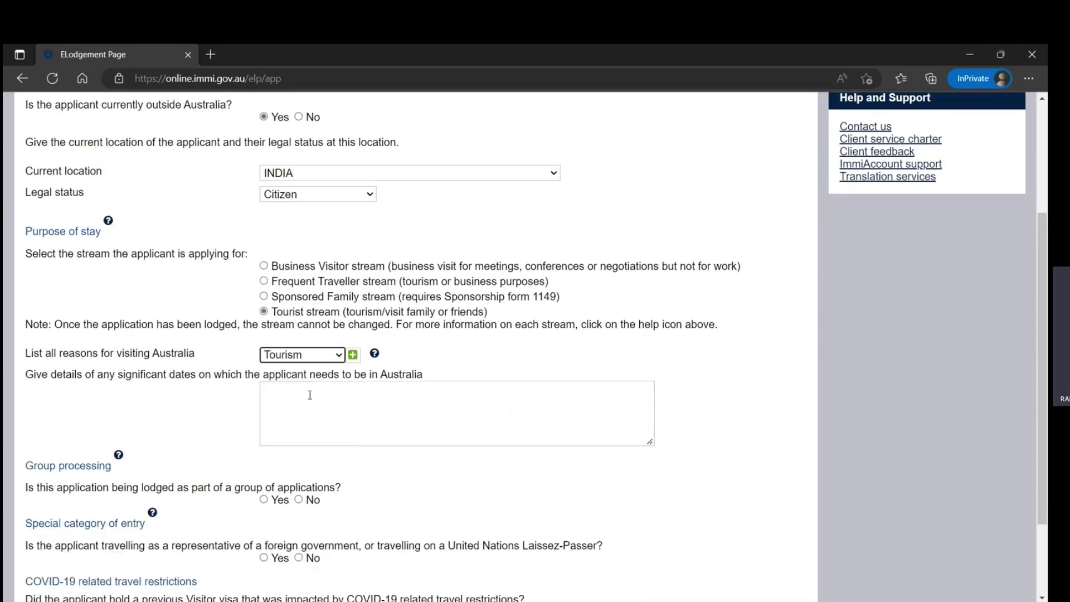
{"action": "left_click", "coordinate": [353, 355]}
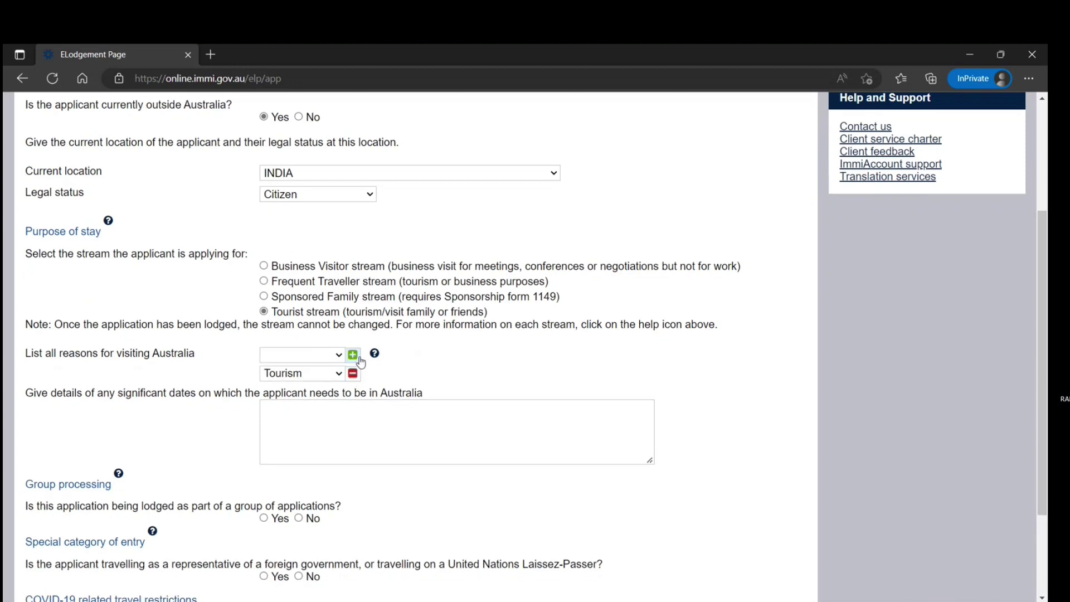
Step: Enter placeholder text in the significant dates details box
{"action": "scroll", "coordinate": [320, 408], "scroll_direction": "down", "scroll_amount": 2}
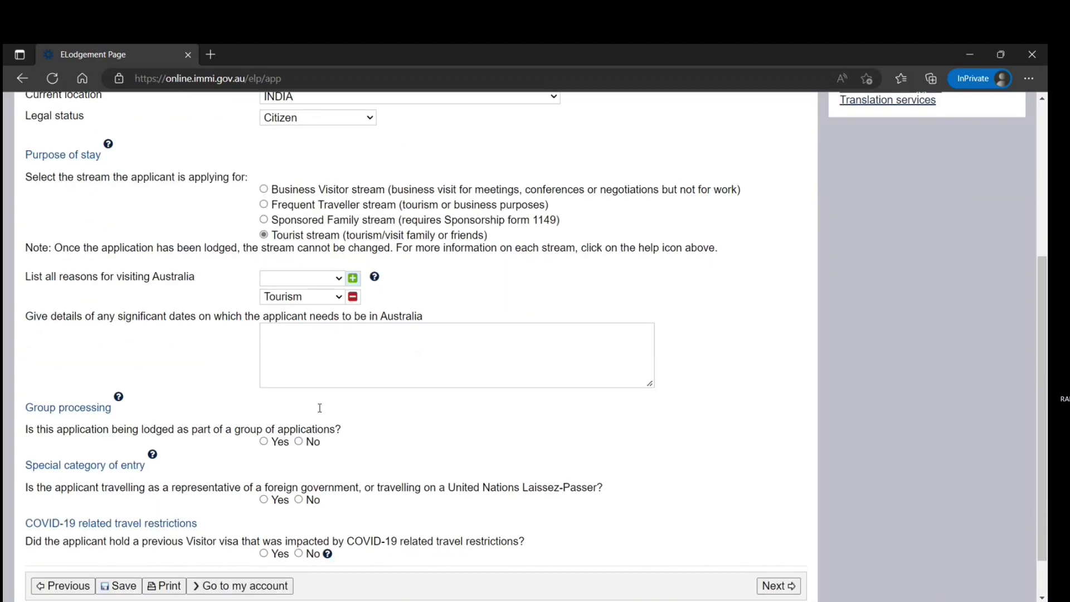
{"action": "left_click", "coordinate": [363, 346]}
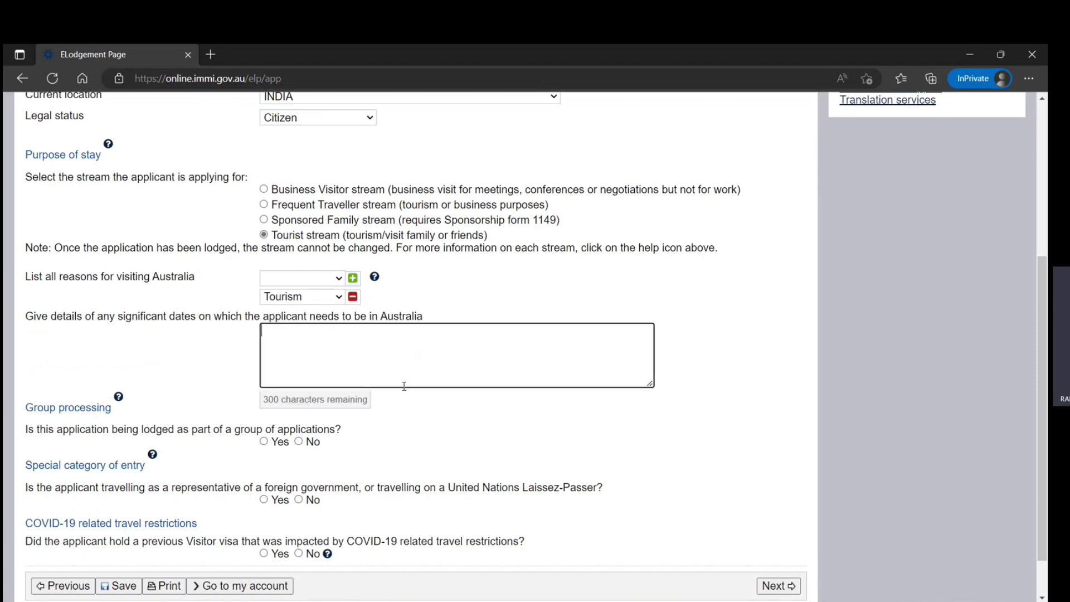
{"action": "type", "text": "kjjnjjnjnjnjnjhghggcgcgcgc"}
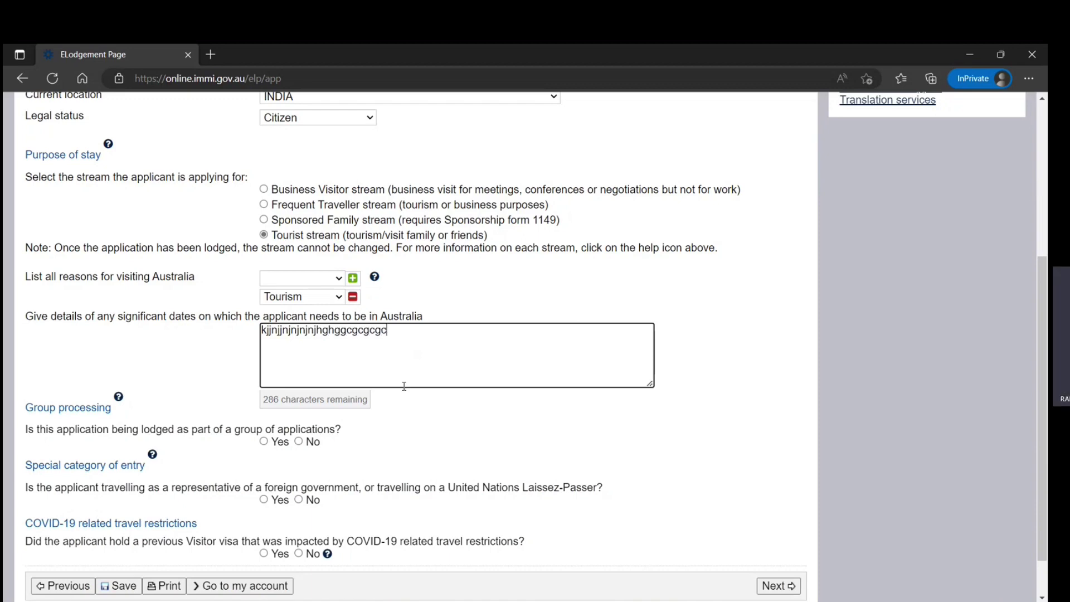
{"action": "type", "text": "gcgcggcg"}
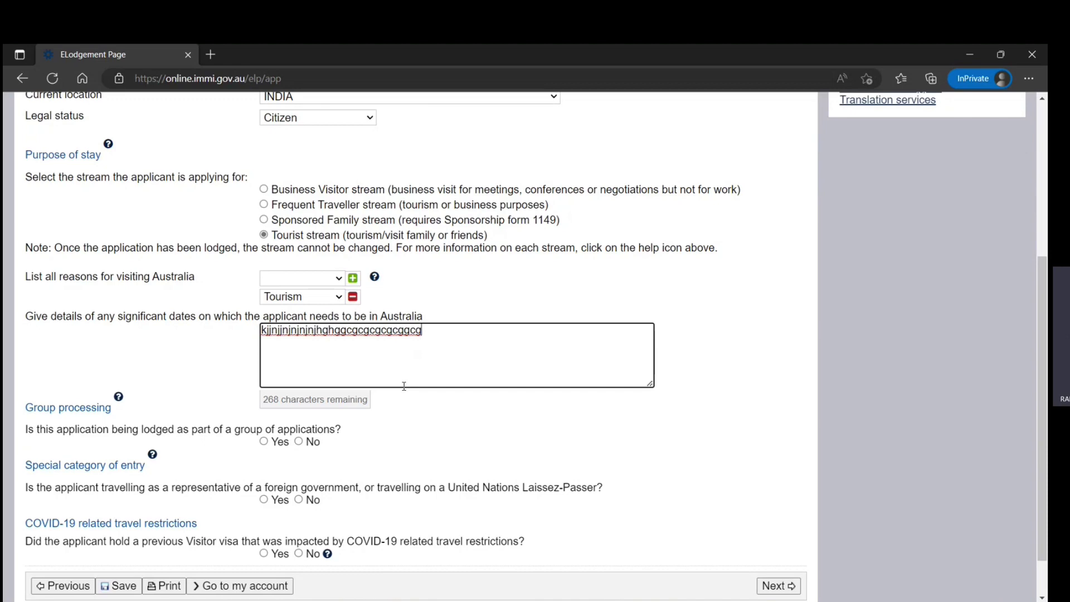
{"action": "left_click_drag", "start_coordinate": [67, 316], "coordinate": [304, 316]}
{"action": "scroll", "coordinate": [156, 404], "scroll_direction": "down", "scroll_amount": 2}
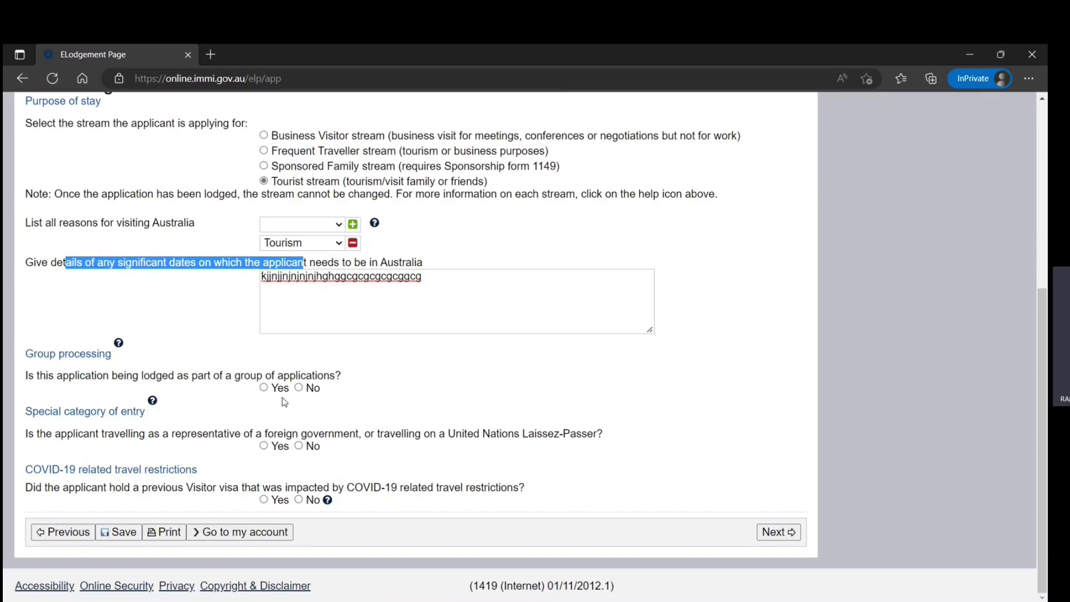
Step: Consult the group processing help, then answer Yes to lodging as part of a group
{"action": "left_click", "coordinate": [118, 342]}
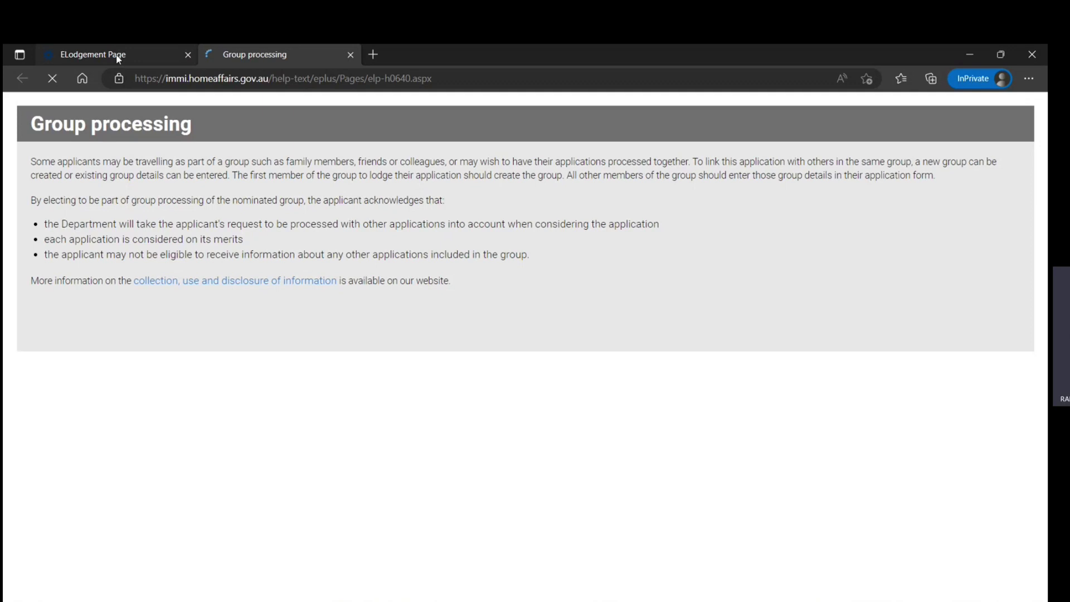
{"action": "left_click", "coordinate": [117, 54]}
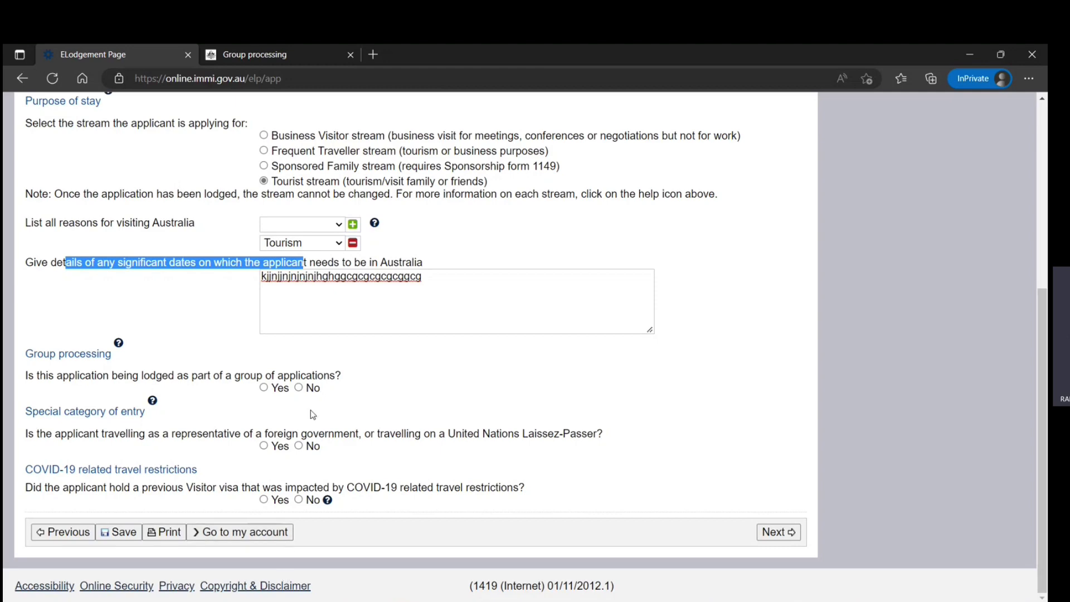
{"action": "left_click", "coordinate": [263, 387]}
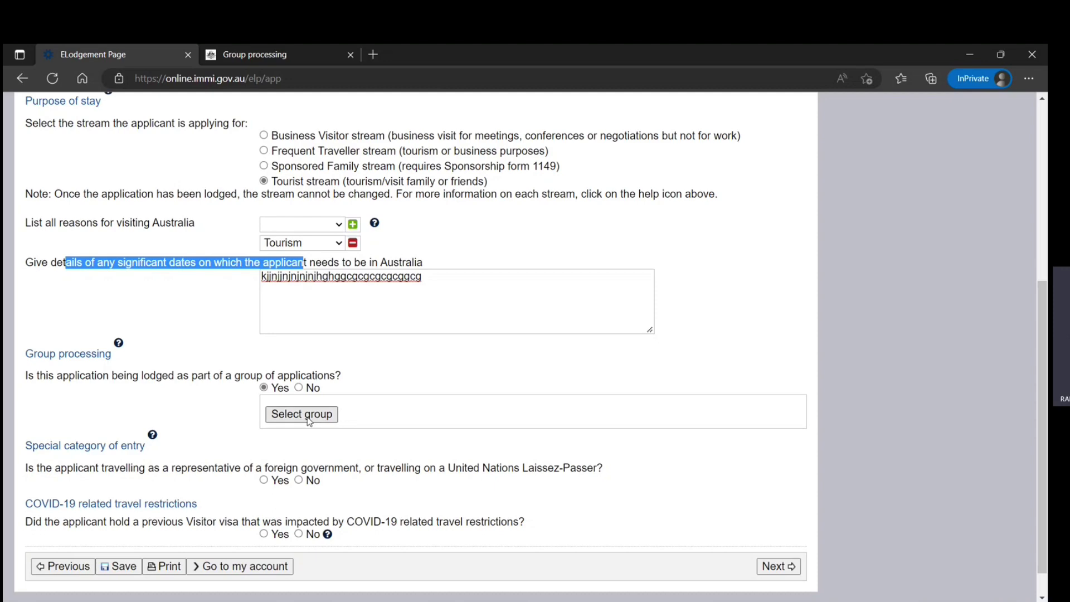
Step: Create a new Family-type group for the application, entering the family's group name
{"action": "left_click", "coordinate": [309, 419]}
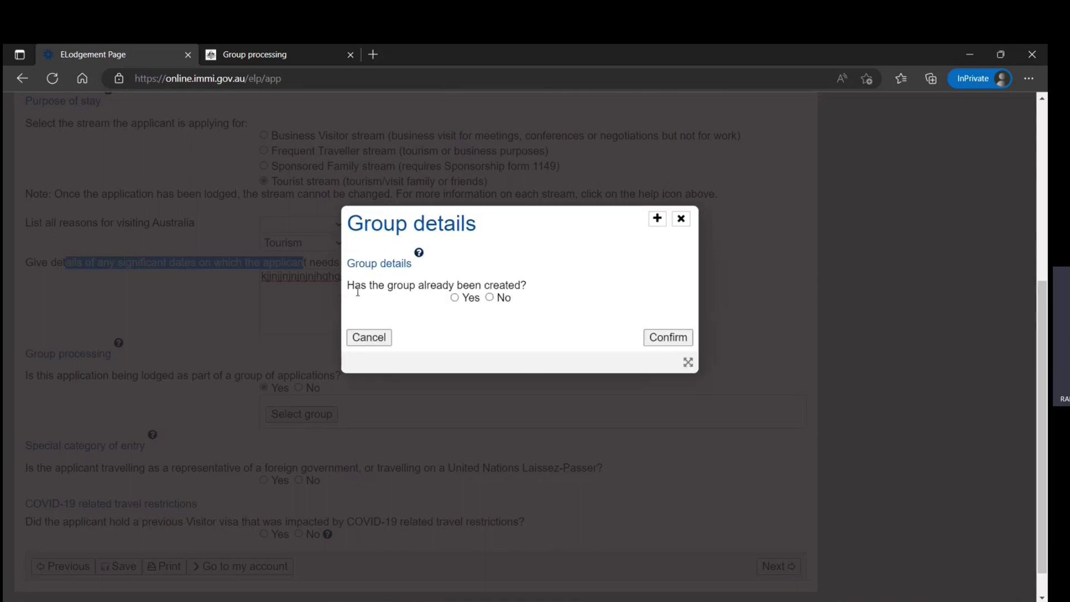
{"action": "left_click", "coordinate": [489, 298]}
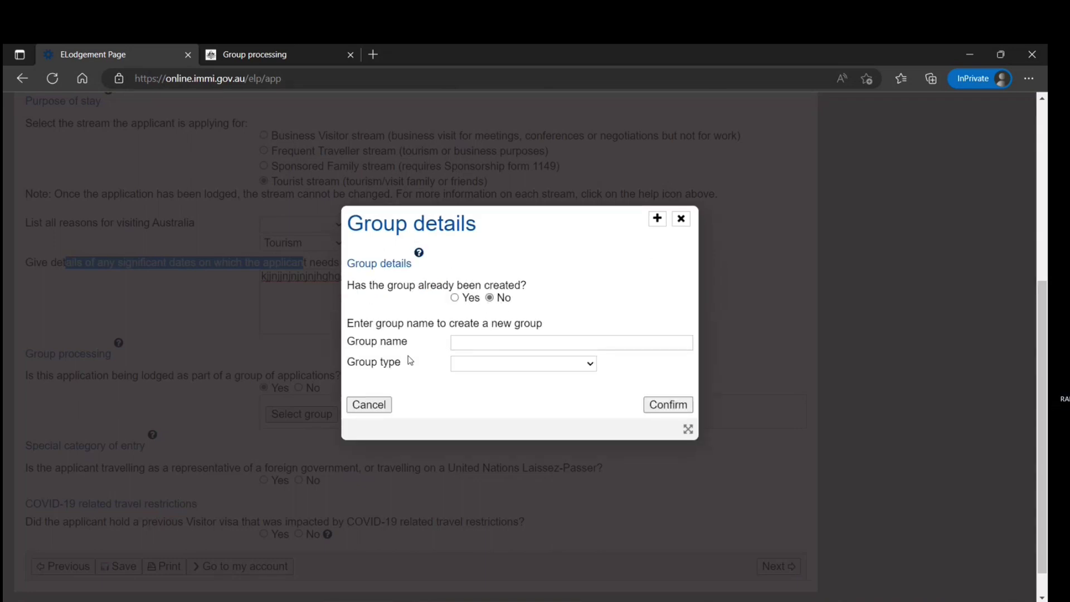
{"action": "left_click", "coordinate": [486, 341]}
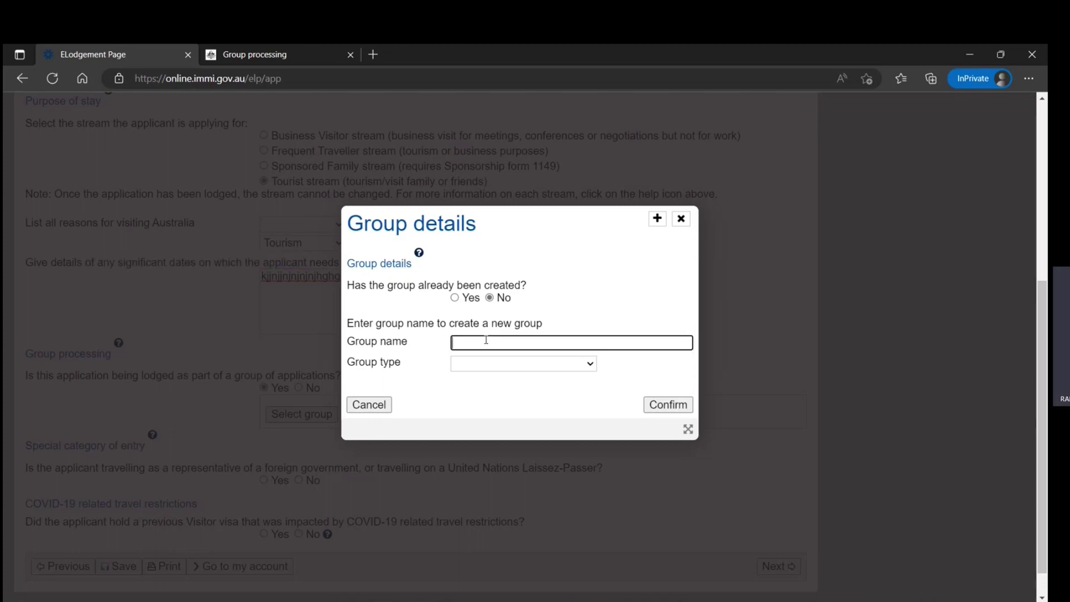
{"action": "type", "text": "Smiths"}
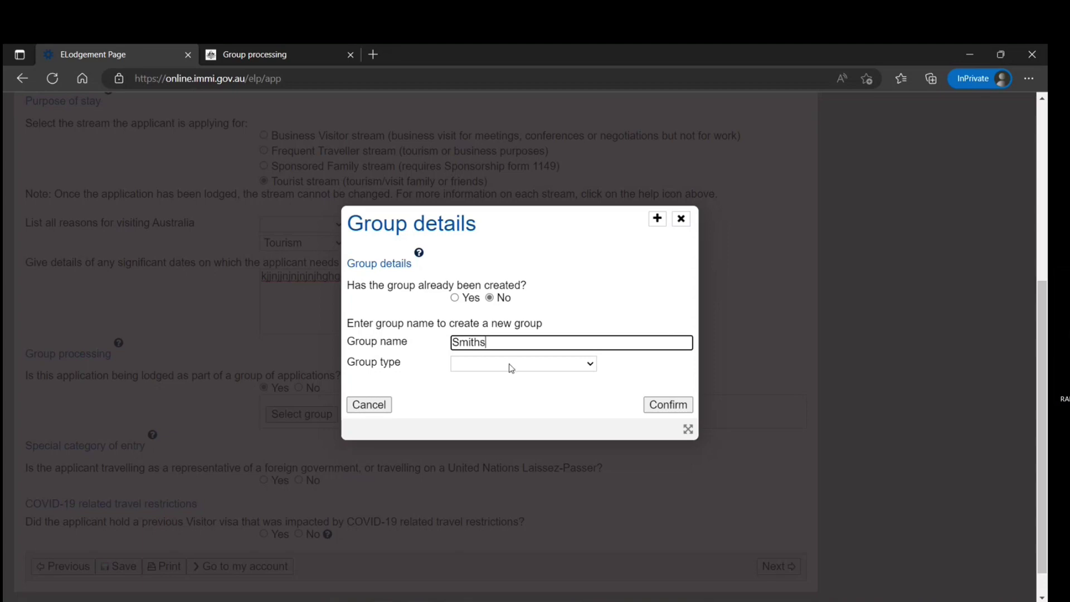
{"action": "left_click", "coordinate": [511, 364]}
{"action": "left_click", "coordinate": [492, 409]}
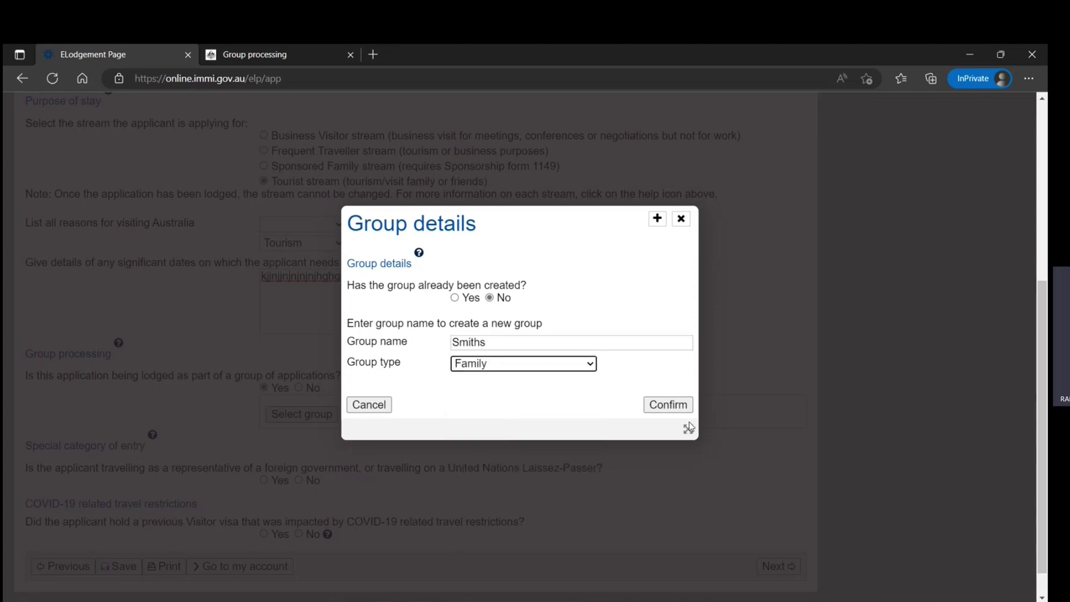
{"action": "left_click", "coordinate": [661, 408]}
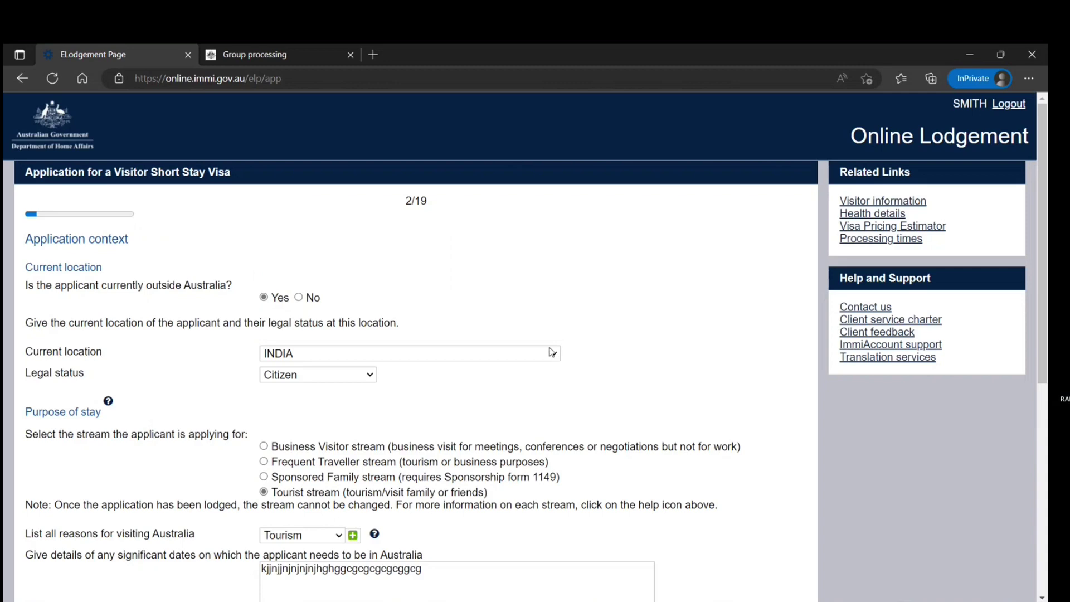
Step: Answer No to travelling for a foreign government and to a COVID-19 affected previous visa
{"action": "scroll", "coordinate": [551, 353], "scroll_direction": "down", "scroll_amount": 5}
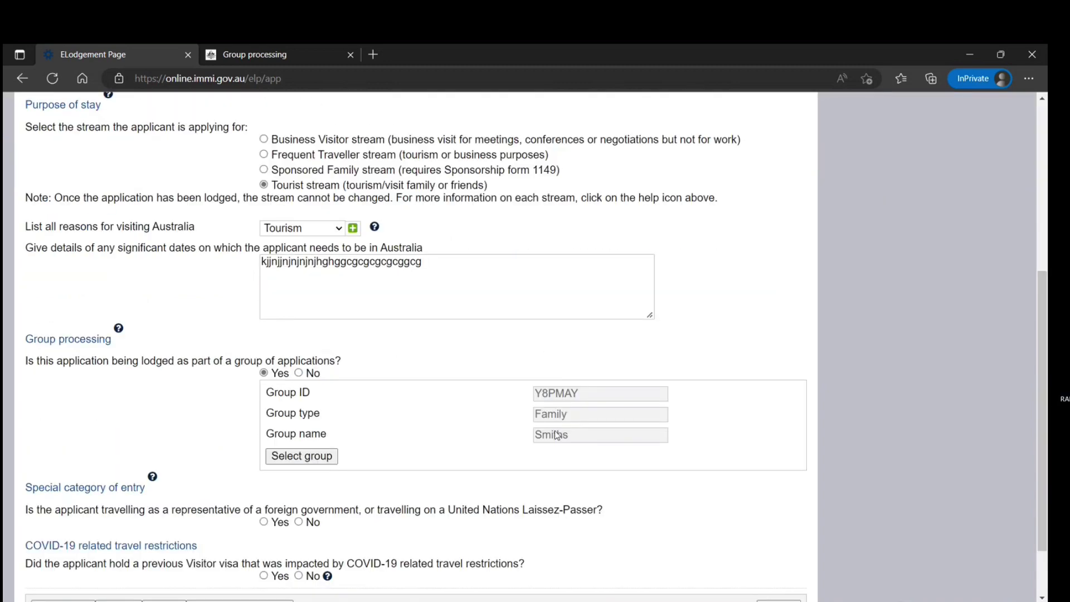
{"action": "scroll", "coordinate": [540, 430], "scroll_direction": "down", "scroll_amount": 2}
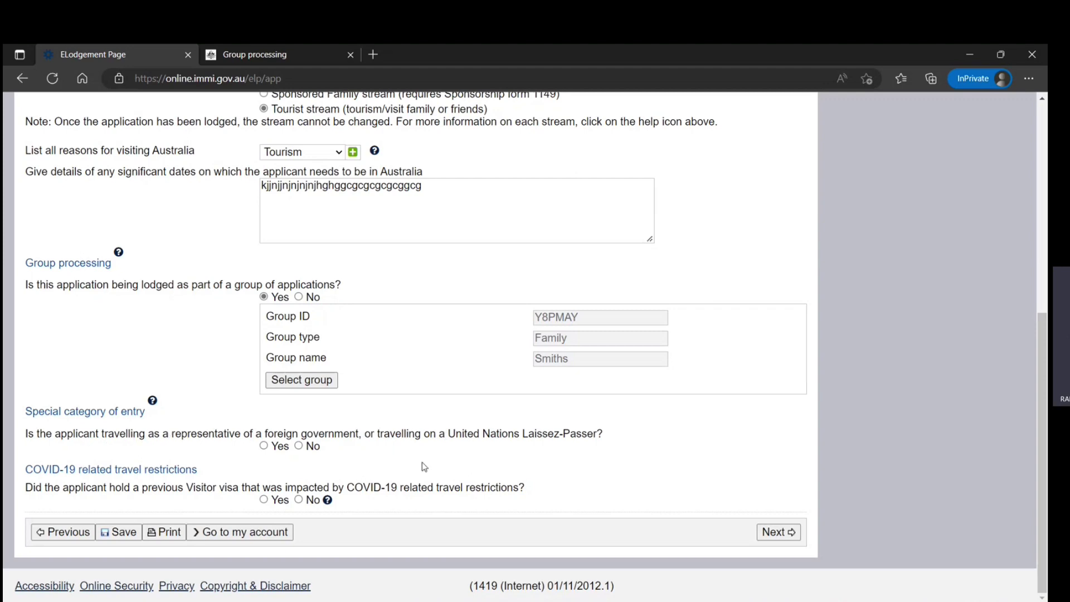
{"action": "left_click", "coordinate": [299, 446]}
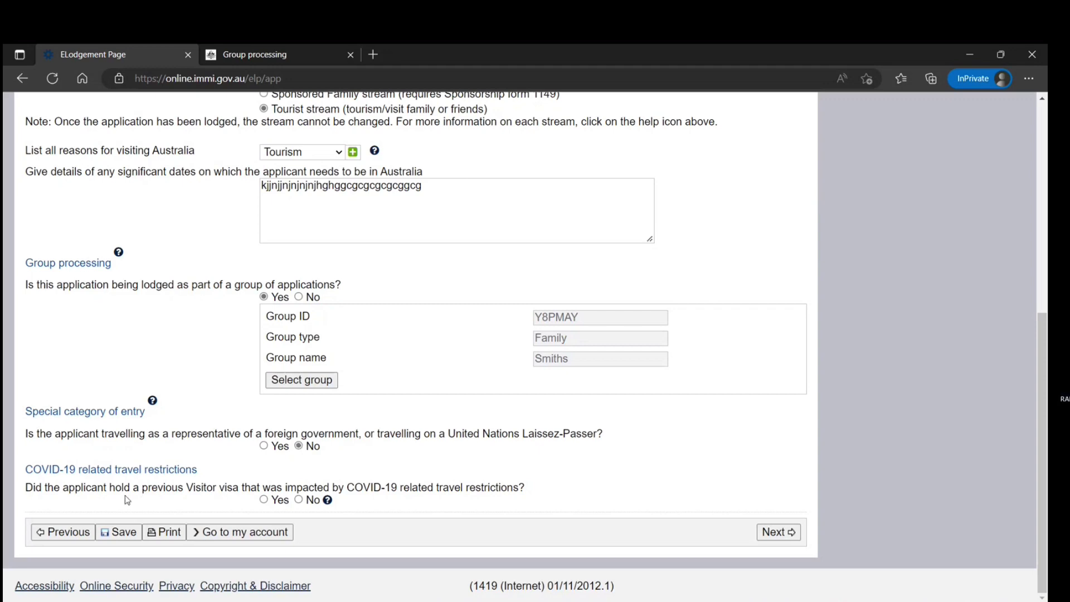
{"action": "left_click", "coordinate": [299, 499]}
Step: On the passport details page, enter the applicant's family and given names and mark sex as Male
{"action": "left_click", "coordinate": [773, 532]}
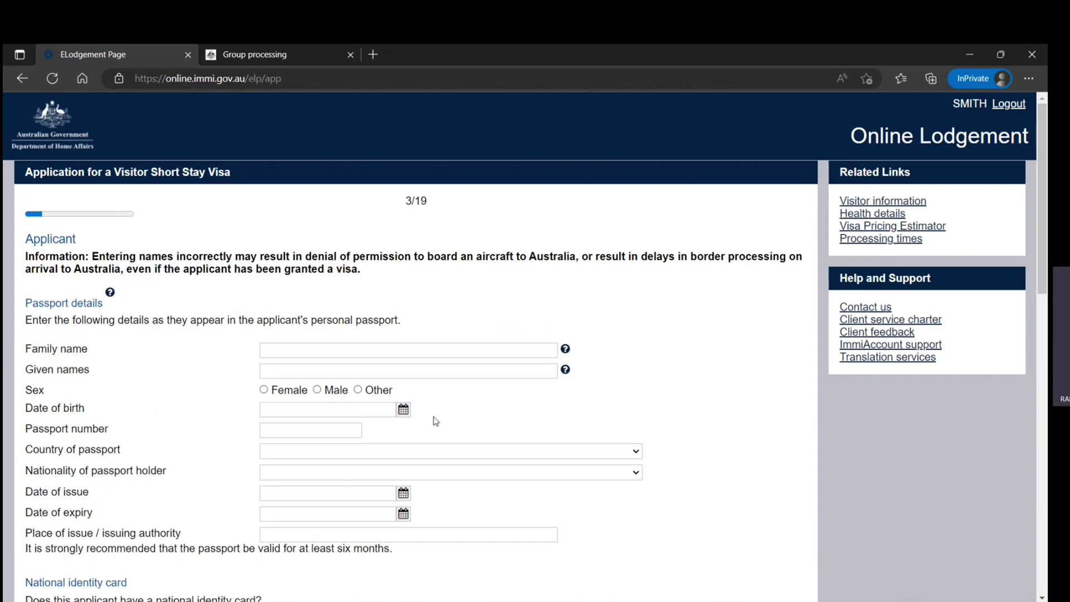
{"action": "scroll", "coordinate": [433, 422], "scroll_direction": "down", "scroll_amount": 5}
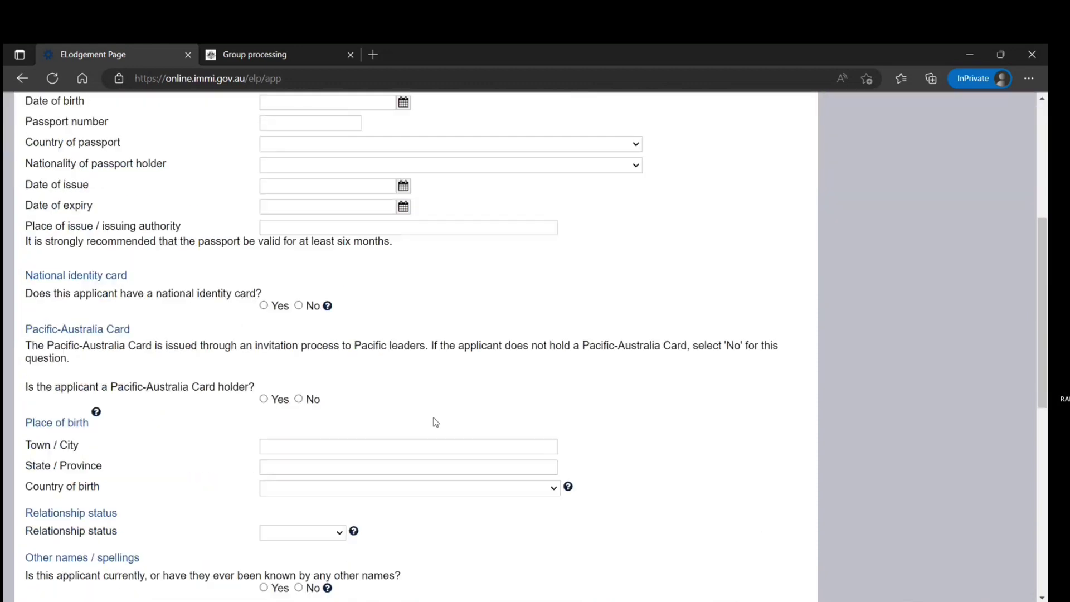
{"action": "scroll", "coordinate": [434, 421], "scroll_direction": "up", "scroll_amount": 5}
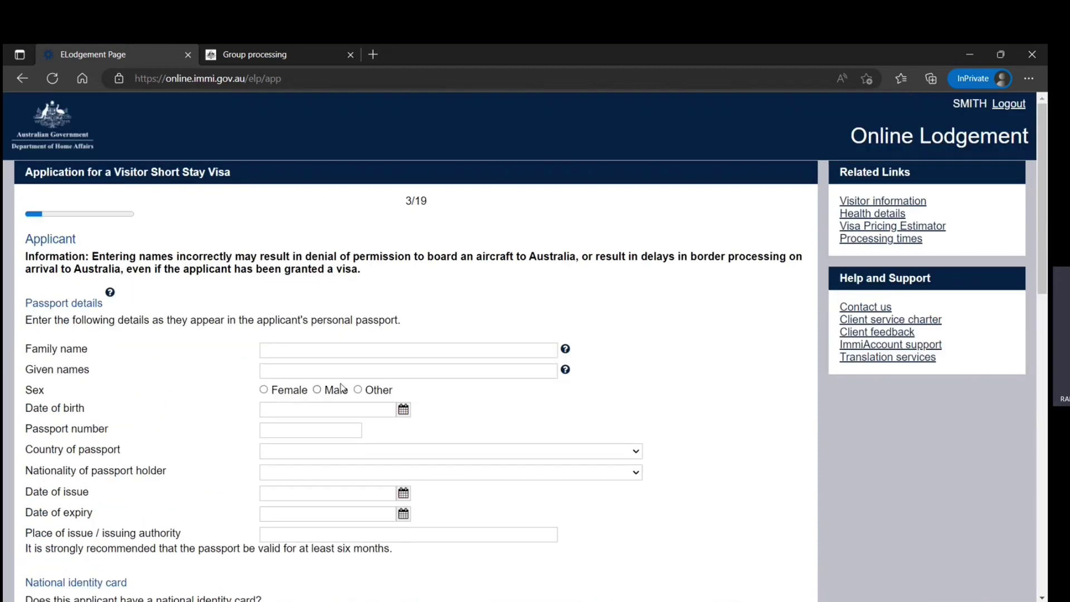
{"action": "left_click", "coordinate": [353, 351]}
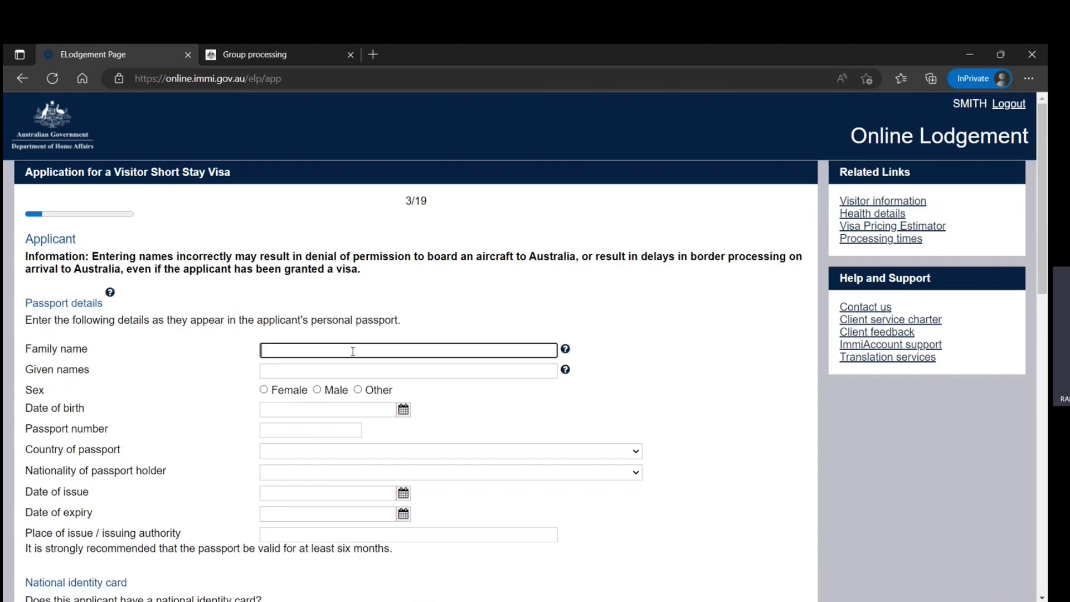
{"action": "type", "text": "Smith"}
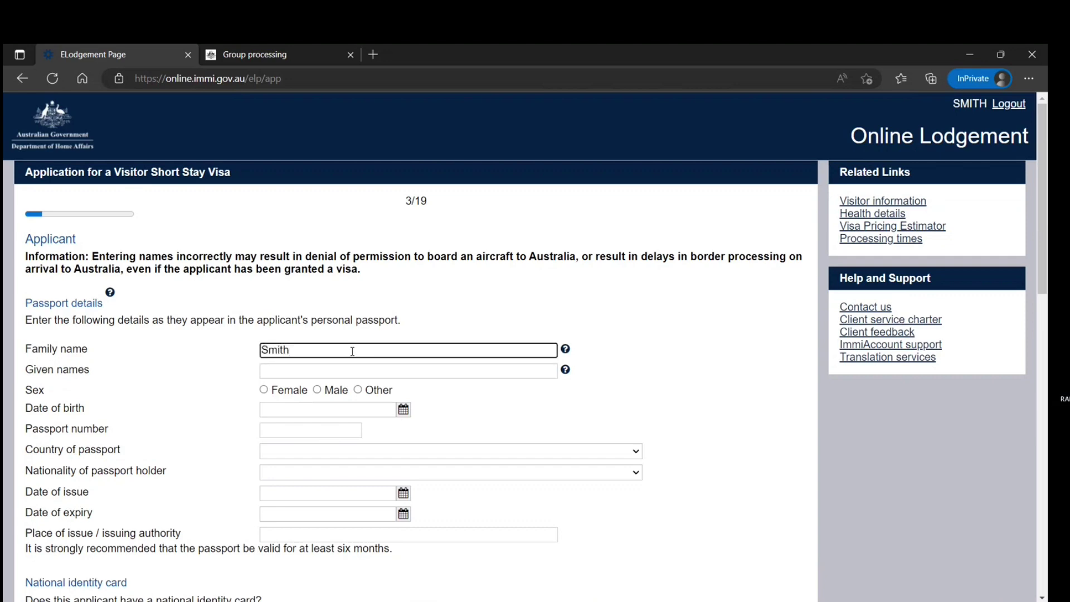
{"action": "left_click", "coordinate": [328, 372]}
{"action": "type", "text": "john"}
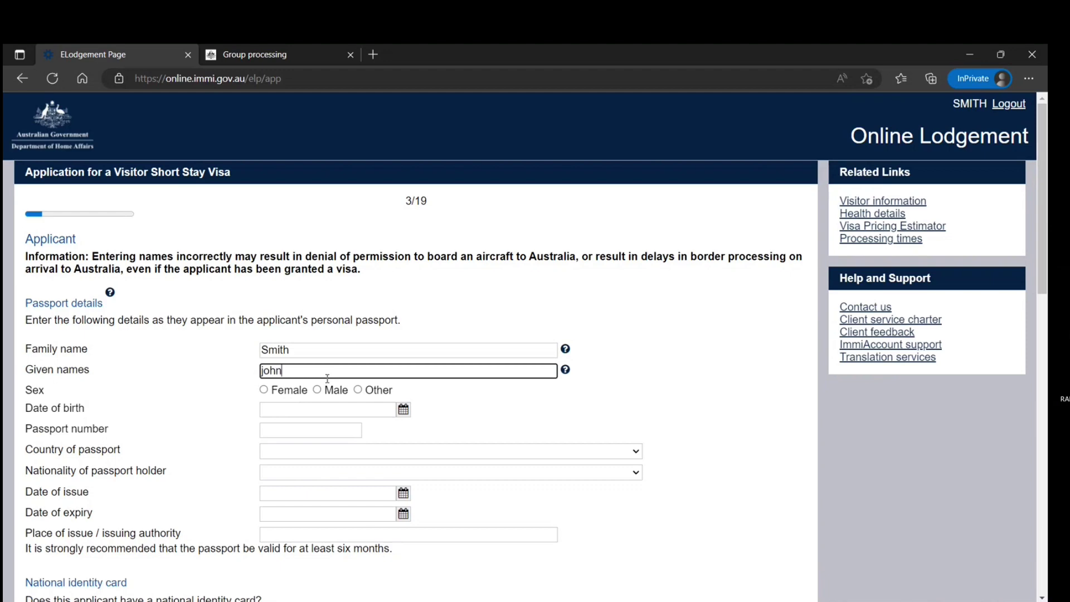
{"action": "key", "text": "BackSpace"}
{"action": "key", "text": "BackSpace"}
{"action": "type", "text": "John"}
{"action": "left_click", "coordinate": [317, 389]}
Step: Set the date of birth to 1 December 1996
{"action": "left_click", "coordinate": [402, 409]}
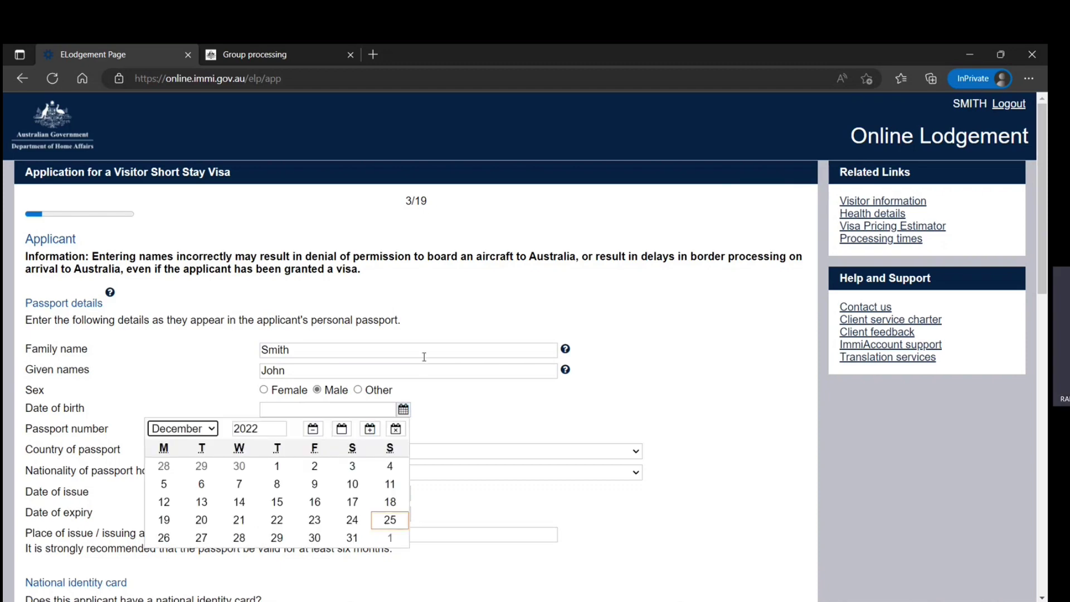
{"action": "left_click", "coordinate": [281, 429]}
{"action": "left_click", "coordinate": [281, 432]}
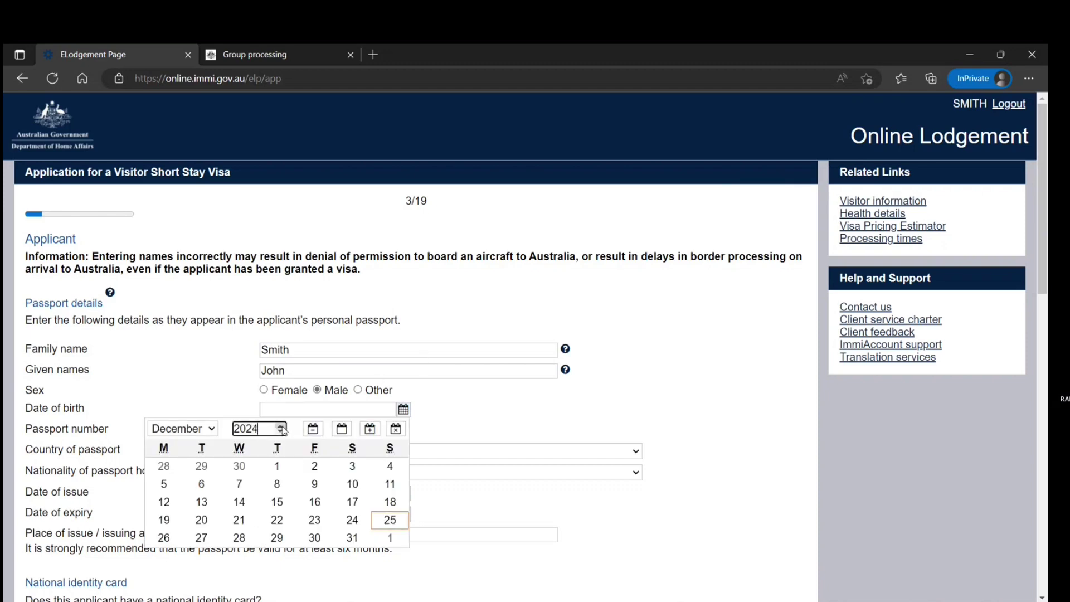
{"action": "left_click", "coordinate": [281, 431]}
{"action": "left_click", "coordinate": [282, 432]}
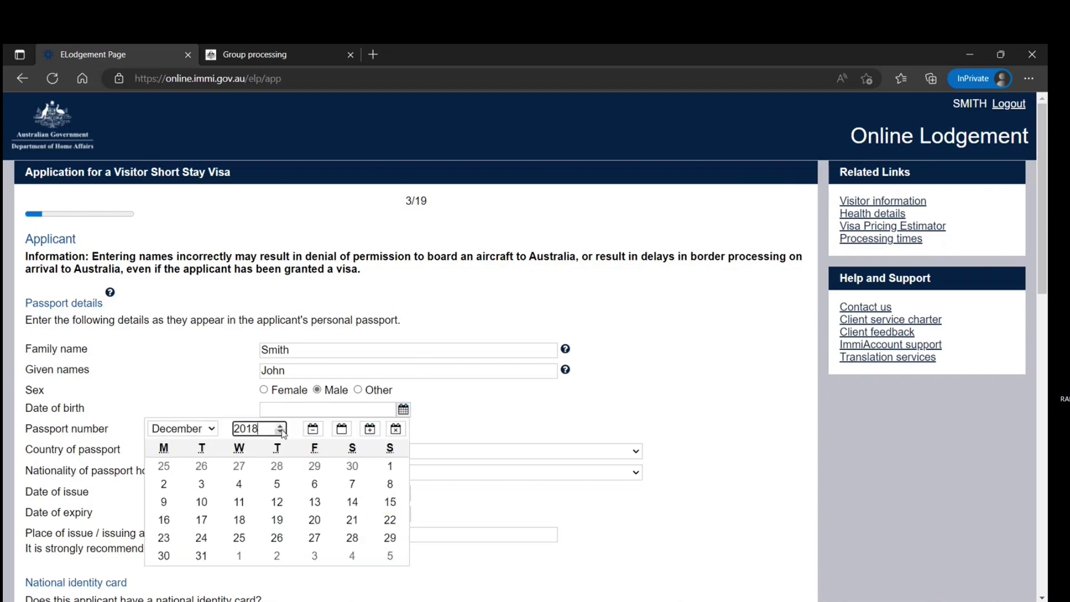
{"action": "left_click", "coordinate": [281, 432]}
{"action": "left_click", "coordinate": [282, 432]}
{"action": "left_click", "coordinate": [281, 432]}
{"action": "left_click", "coordinate": [282, 432]}
{"action": "left_click", "coordinate": [281, 432]}
{"action": "left_click", "coordinate": [282, 432]}
{"action": "left_click", "coordinate": [281, 431]}
{"action": "left_click", "coordinate": [281, 432]}
{"action": "left_click", "coordinate": [282, 432]}
{"action": "left_click", "coordinate": [281, 432]}
{"action": "left_click", "coordinate": [281, 432]}
{"action": "left_click", "coordinate": [281, 432]}
{"action": "left_click", "coordinate": [282, 432]}
{"action": "left_click", "coordinate": [281, 432]}
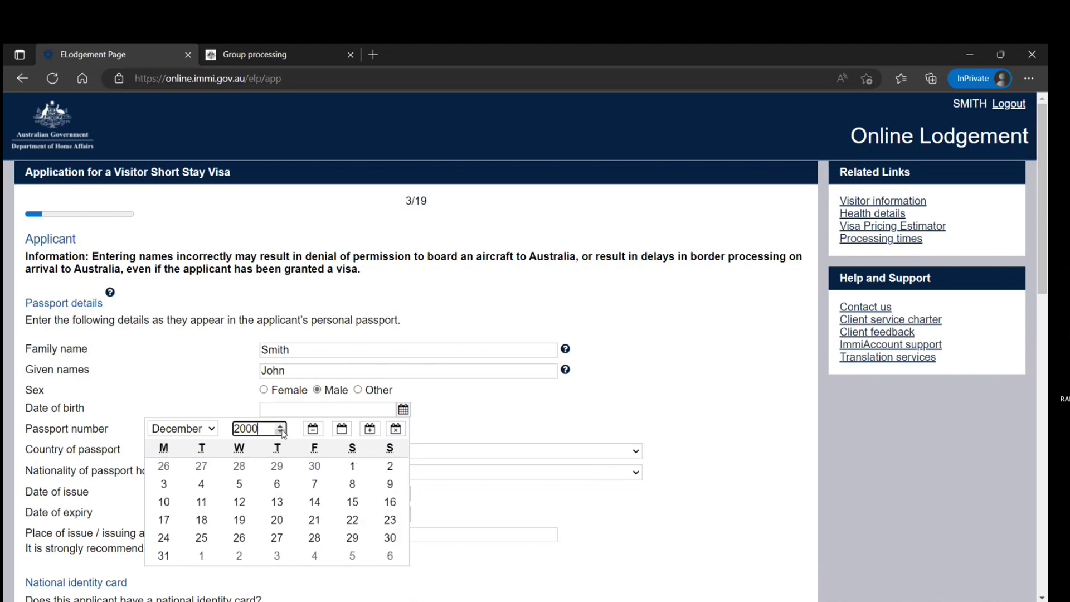
{"action": "left_click", "coordinate": [282, 432]}
{"action": "left_click", "coordinate": [281, 432]}
{"action": "left_click", "coordinate": [282, 432]}
{"action": "left_click", "coordinate": [282, 431]}
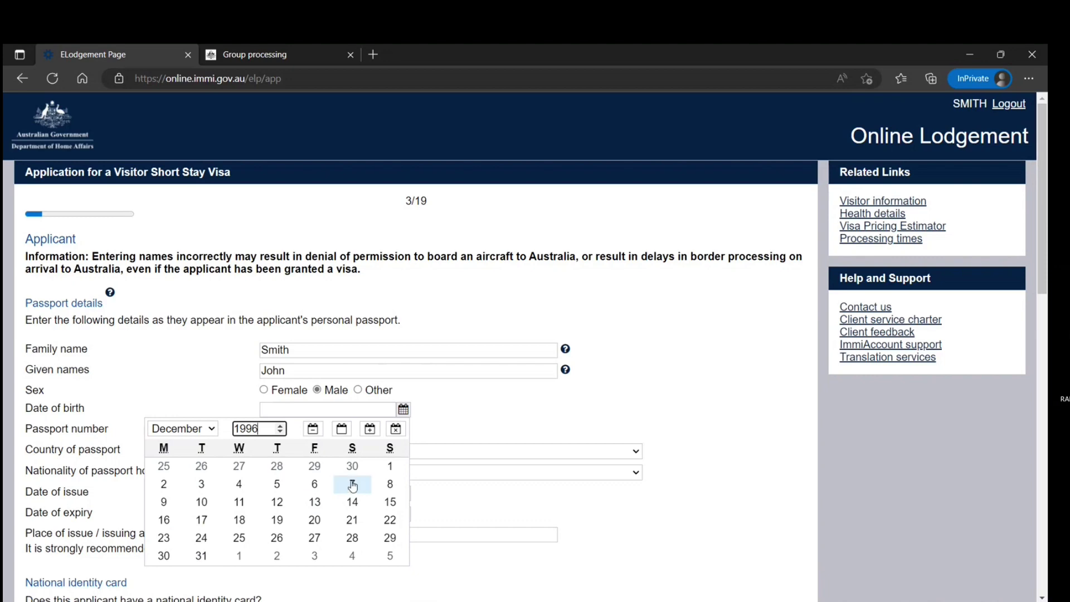
{"action": "left_click", "coordinate": [389, 466]}
Step: Enter the passport number and set passport country and nationality to INDIA - IND
{"action": "scroll", "coordinate": [293, 449], "scroll_direction": "down", "scroll_amount": 1}
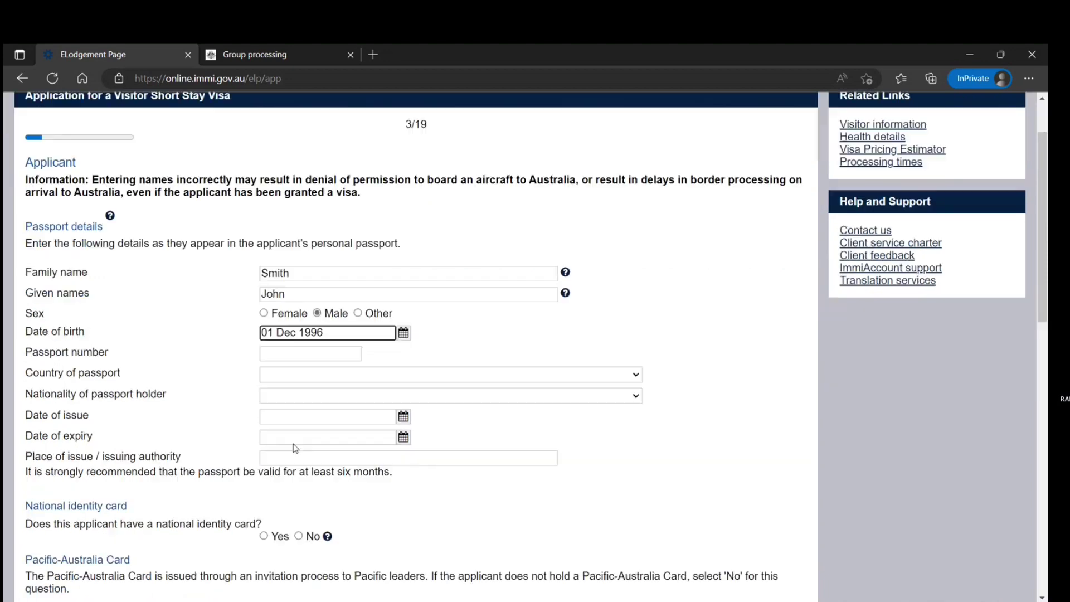
{"action": "left_click", "coordinate": [292, 353]}
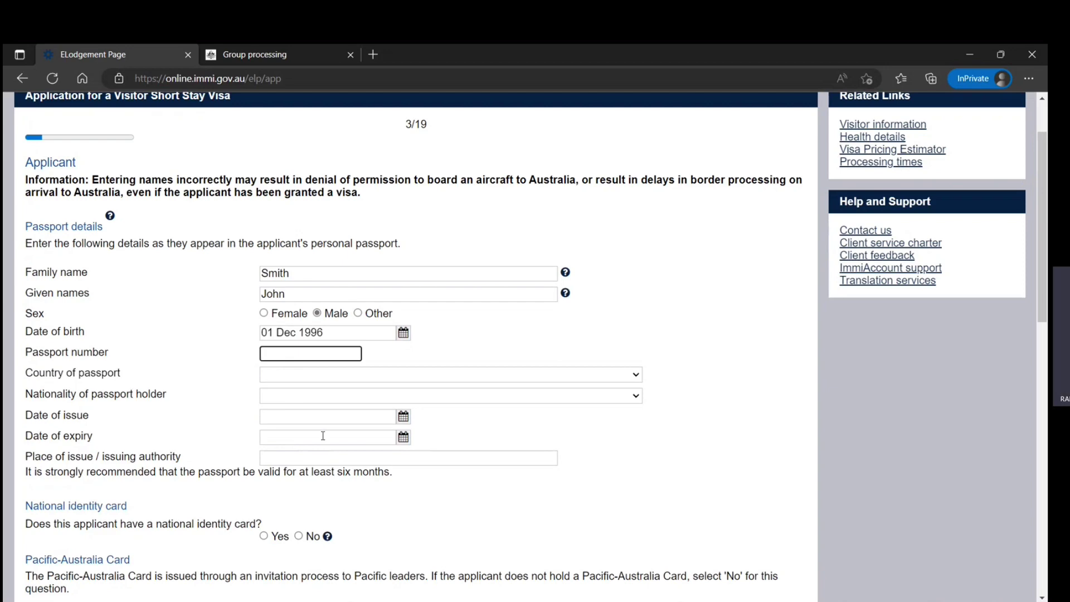
{"action": "type", "text": "K898989898"}
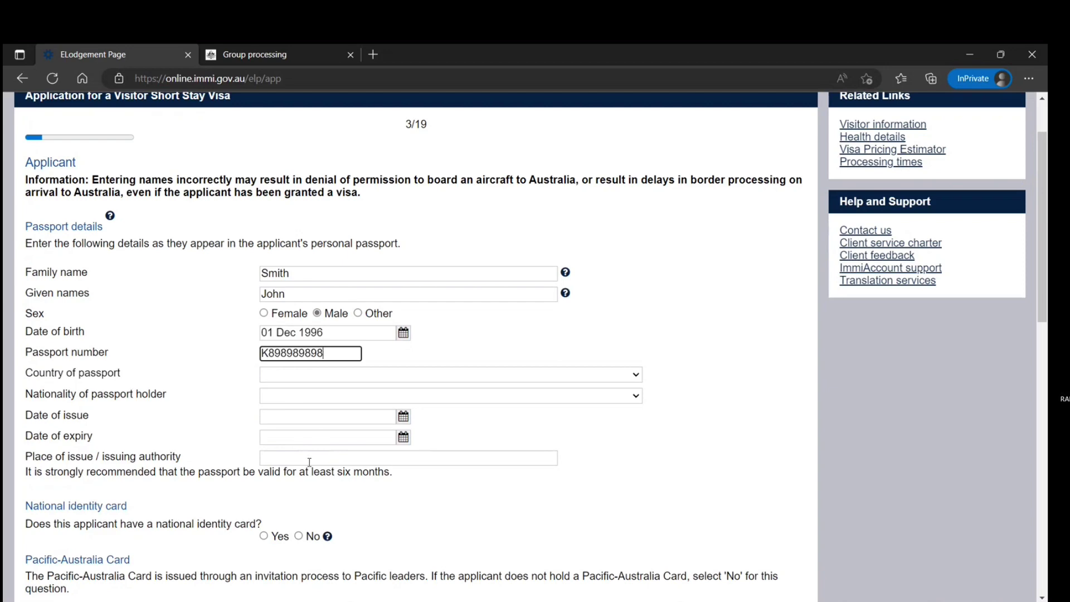
{"action": "left_click", "coordinate": [315, 376]}
{"action": "type", "text": "in"}
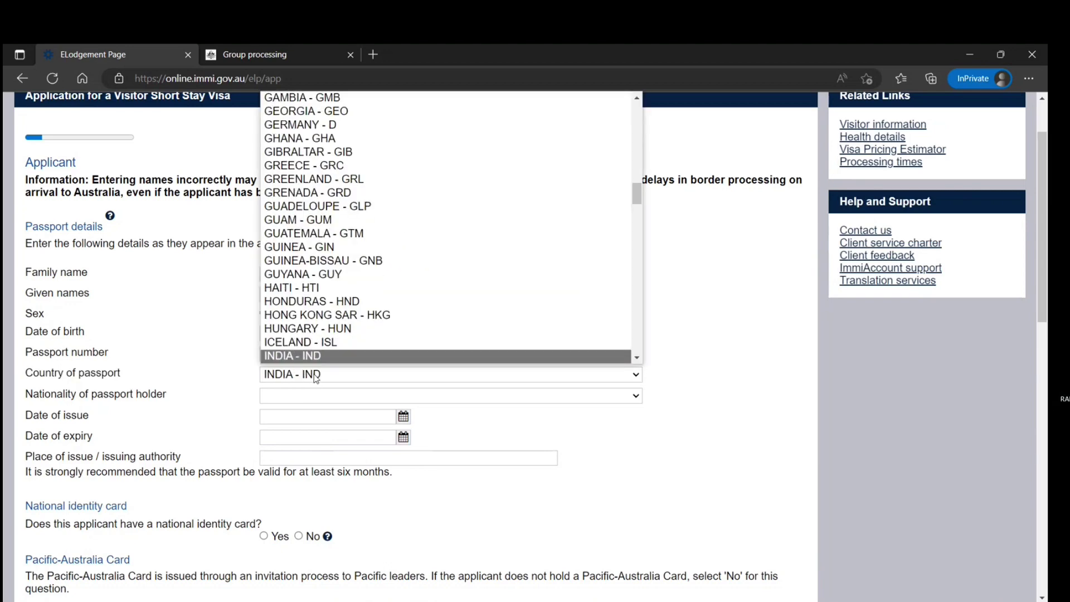
{"action": "left_click", "coordinate": [239, 383]}
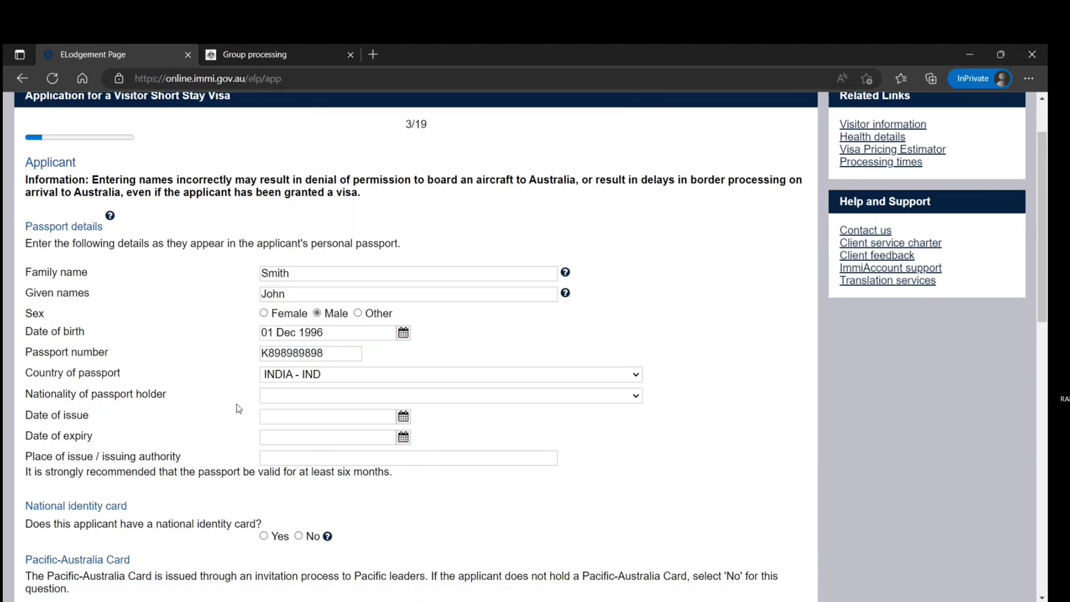
{"action": "left_click", "coordinate": [304, 400]}
{"action": "type", "text": "in"}
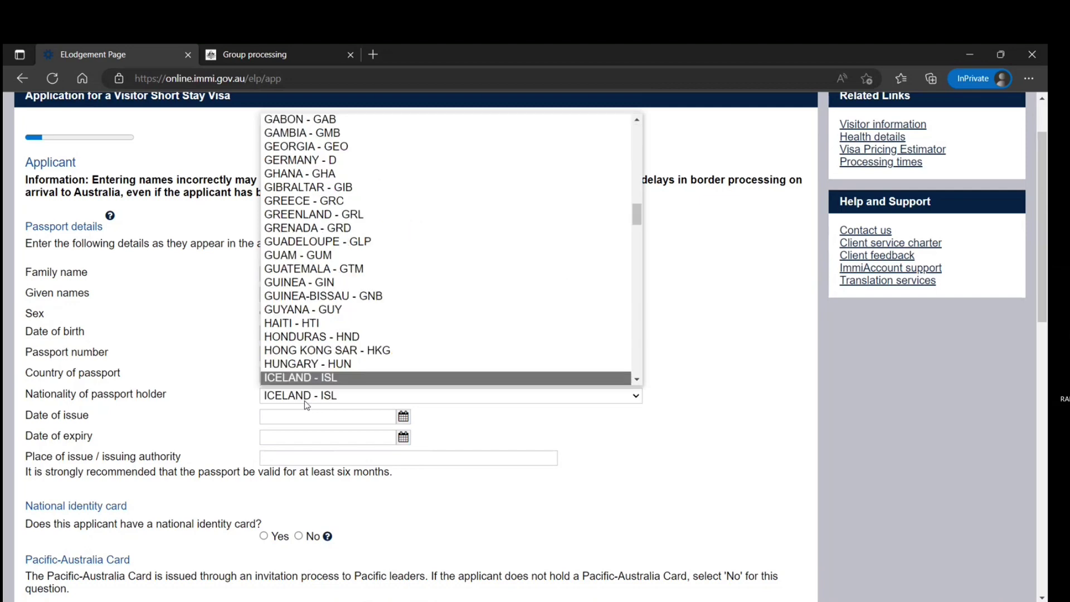
{"action": "left_click", "coordinate": [200, 421]}
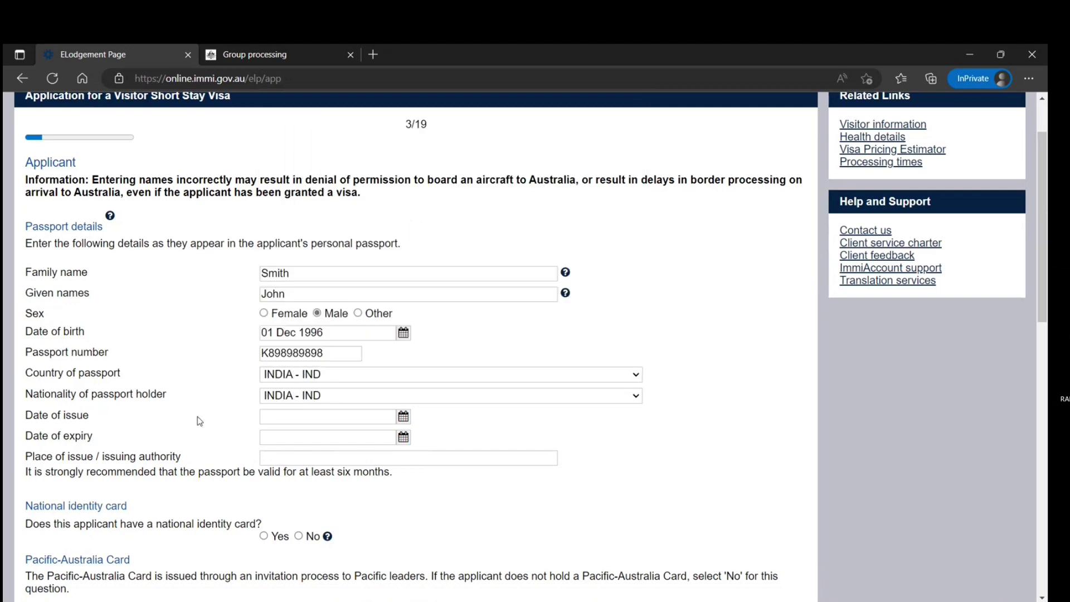
Step: Set passport issue date to 01 Jul 2022 and expiry date to 30 Jun 2032
{"action": "left_click", "coordinate": [404, 436]}
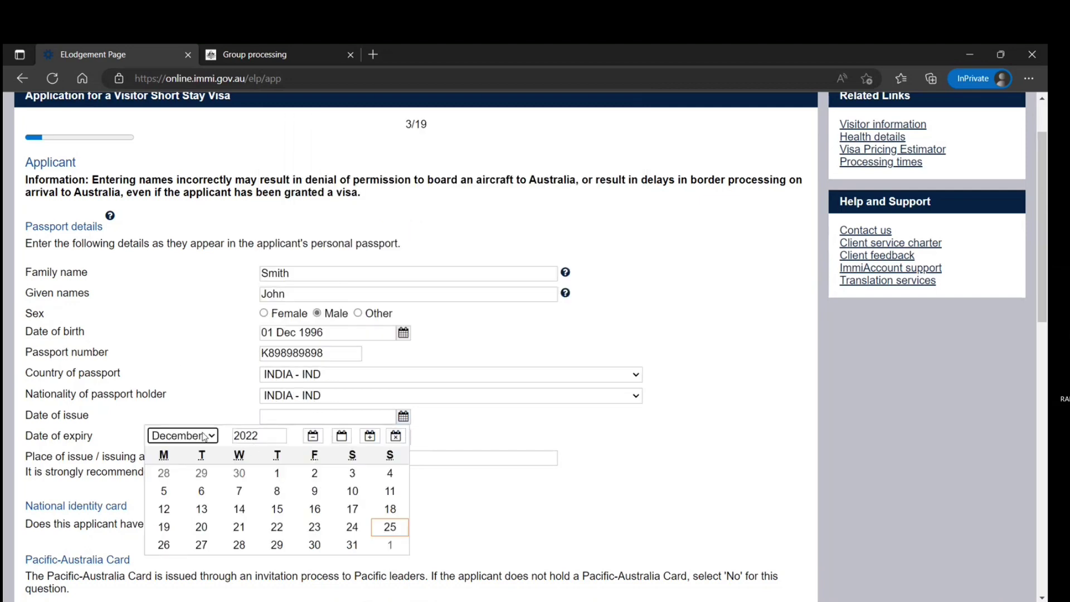
{"action": "left_click", "coordinate": [205, 437]}
{"action": "left_click", "coordinate": [204, 358]}
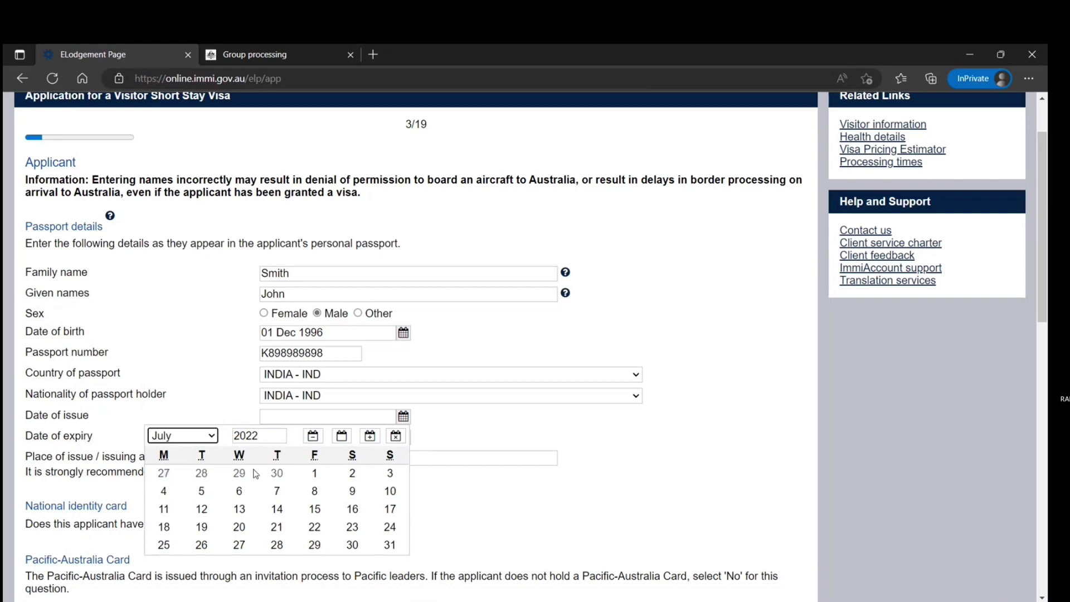
{"action": "left_click", "coordinate": [313, 473]}
{"action": "left_click", "coordinate": [404, 437]}
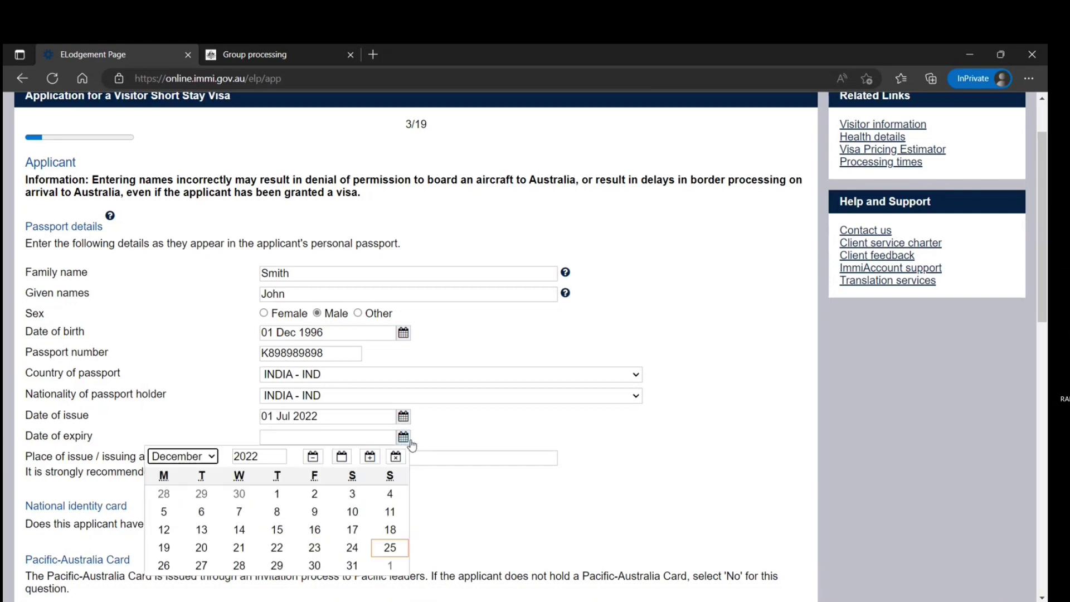
{"action": "left_click", "coordinate": [266, 455]}
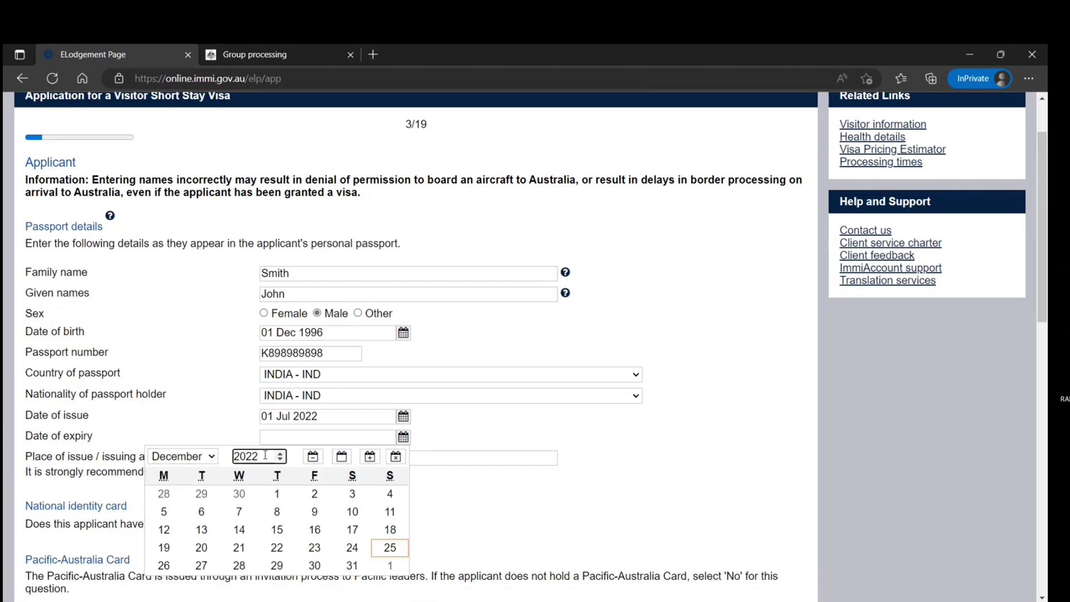
{"action": "key", "text": "BackSpace"}
{"action": "key", "text": "BackSpace"}
{"action": "type", "text": "32"}
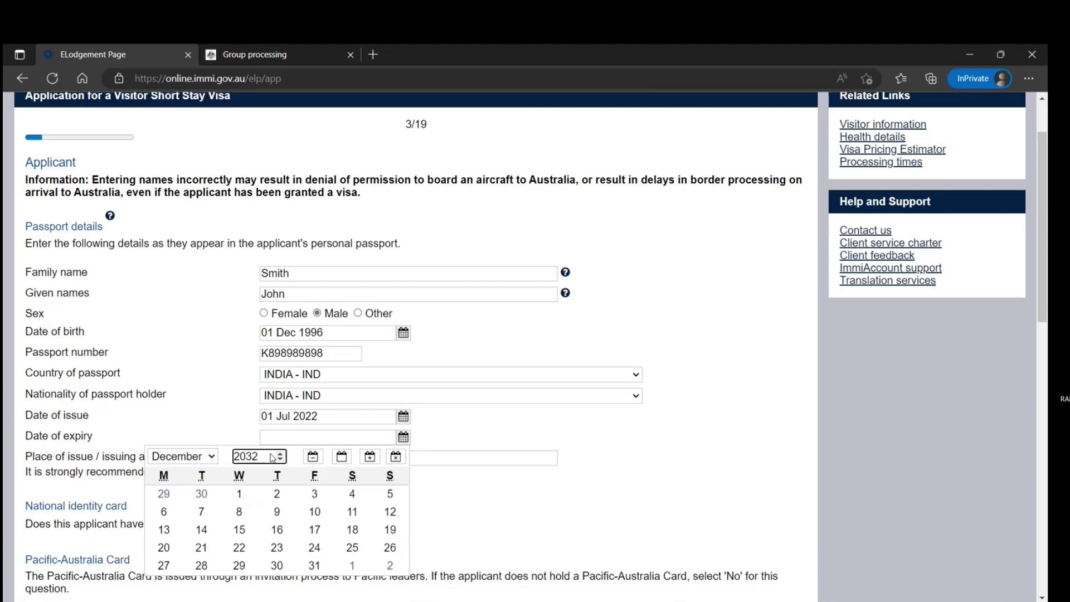
{"action": "left_click", "coordinate": [206, 462]}
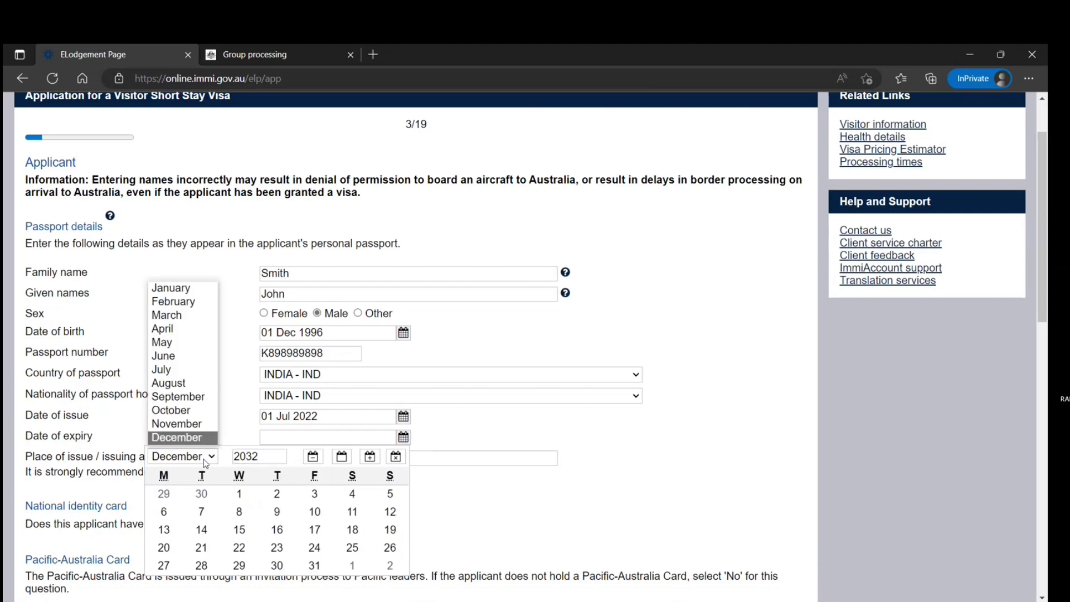
{"action": "left_click", "coordinate": [202, 365]}
{"action": "left_click", "coordinate": [239, 566]}
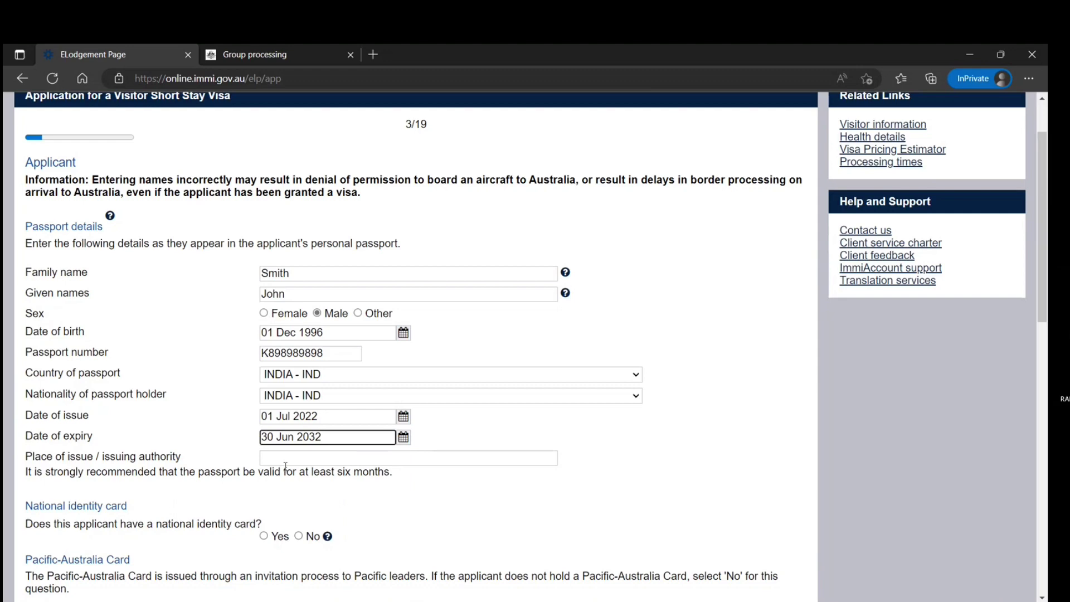
Step: Enter 'new delhi' as place of issue and answer No to having a national identity card
{"action": "scroll", "coordinate": [285, 466], "scroll_direction": "down", "scroll_amount": 1}
{"action": "left_click", "coordinate": [293, 380]}
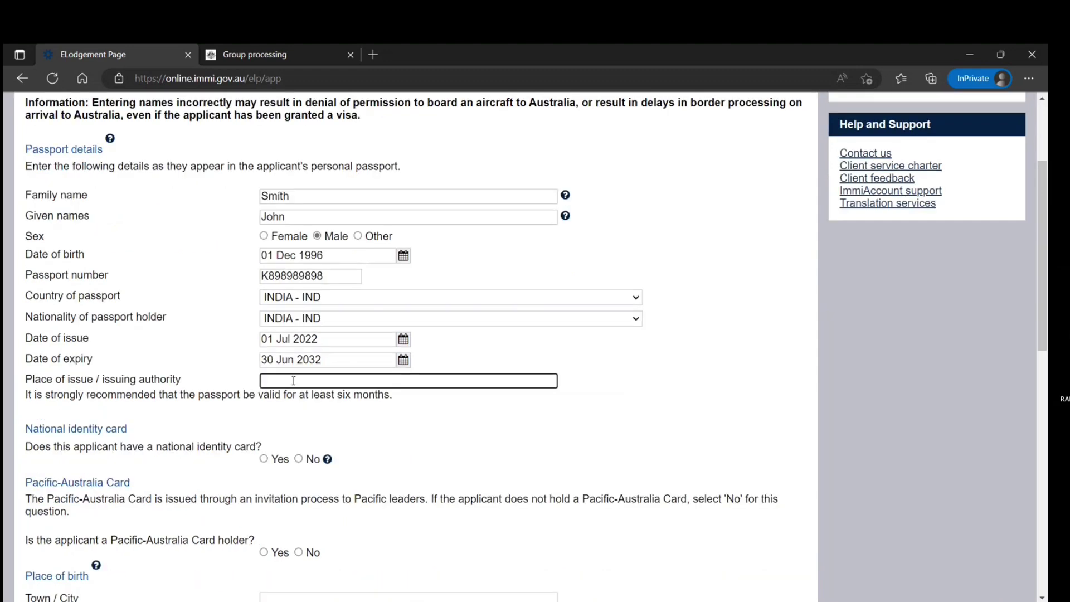
{"action": "type", "text": "new delhi"}
{"action": "left_click_drag", "start_coordinate": [167, 395], "coordinate": [345, 395]}
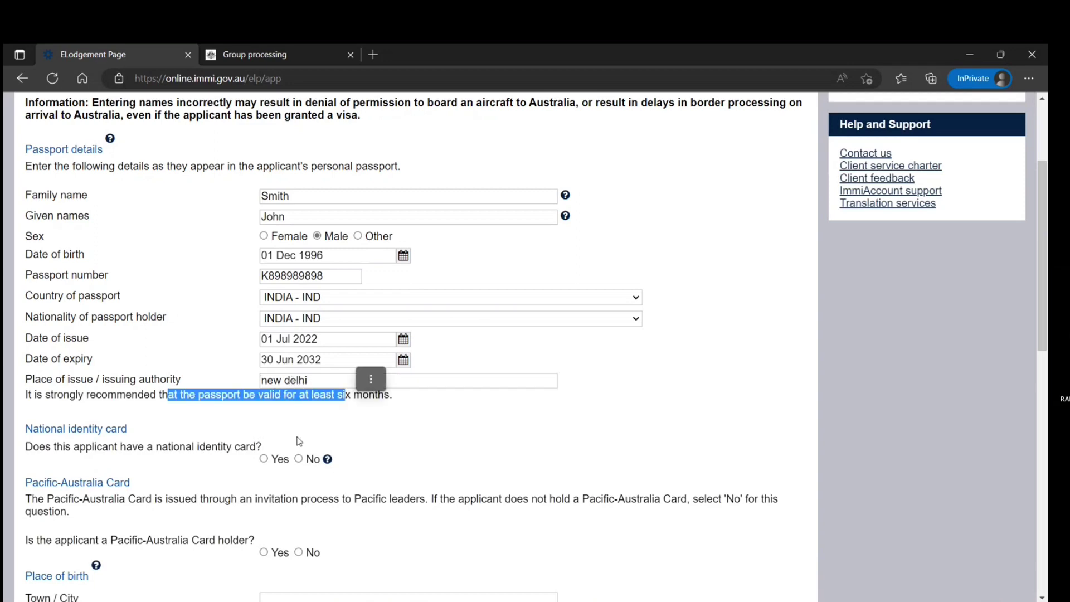
{"action": "left_click", "coordinate": [299, 458]}
Step: Type a placeholder reason for not providing a national identity card
{"action": "scroll", "coordinate": [290, 473], "scroll_direction": "down", "scroll_amount": 1}
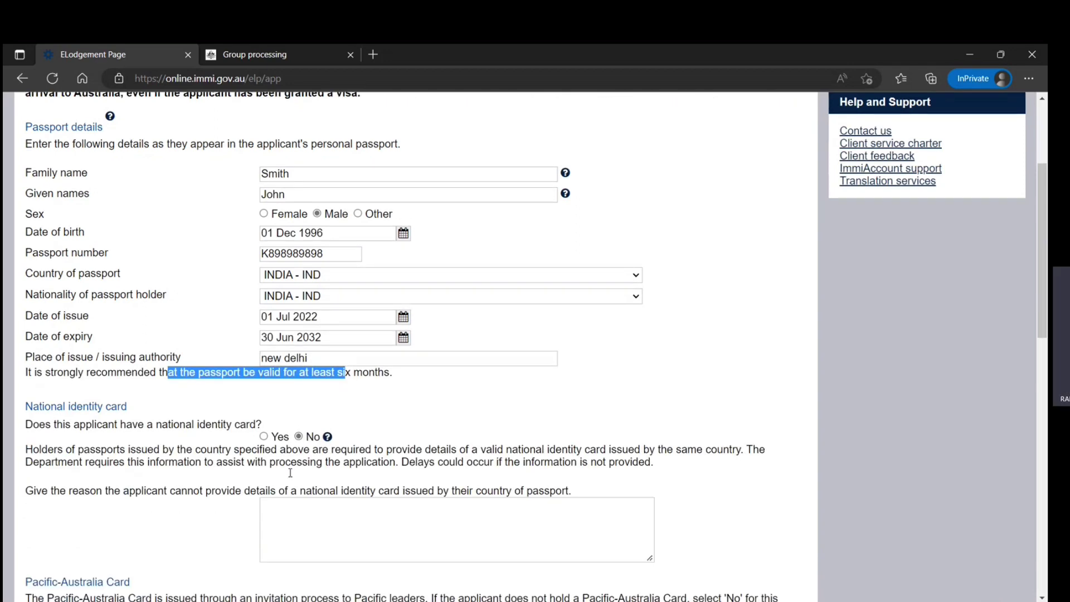
{"action": "scroll", "coordinate": [290, 472], "scroll_direction": "down", "scroll_amount": 2}
{"action": "left_click", "coordinate": [331, 402]}
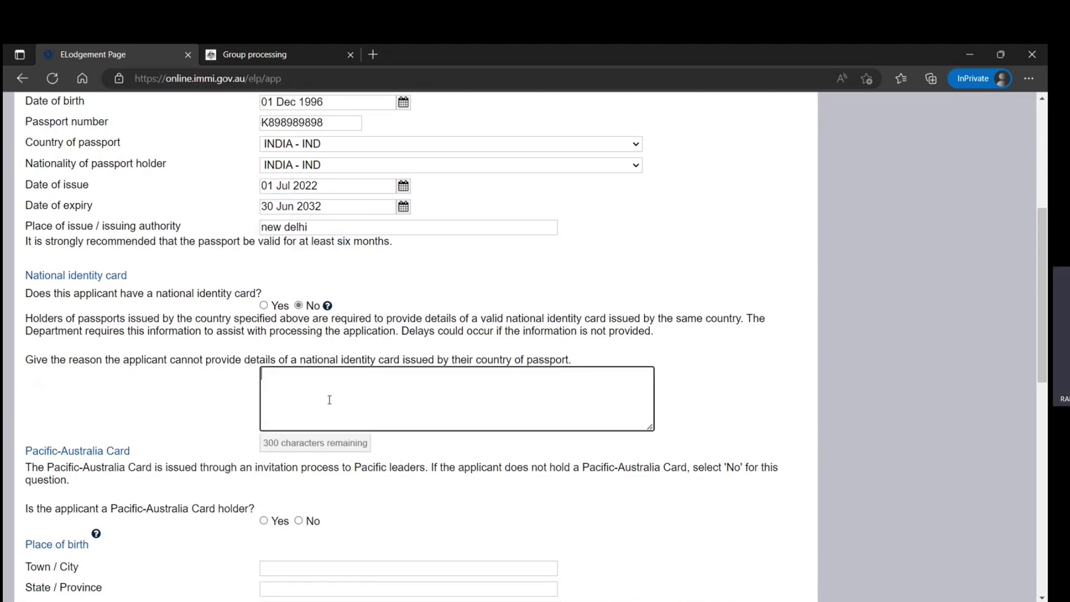
{"action": "type", "text": "njjnjnjnjjnjnjnjnjnjn"}
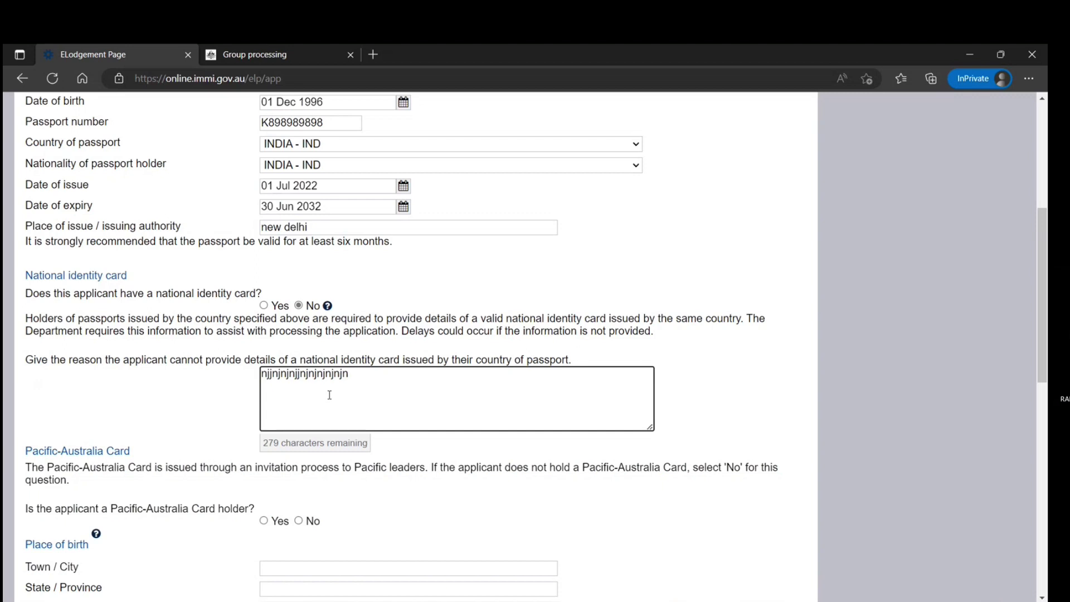
{"action": "left_click_drag", "start_coordinate": [383, 316], "coordinate": [615, 331]}
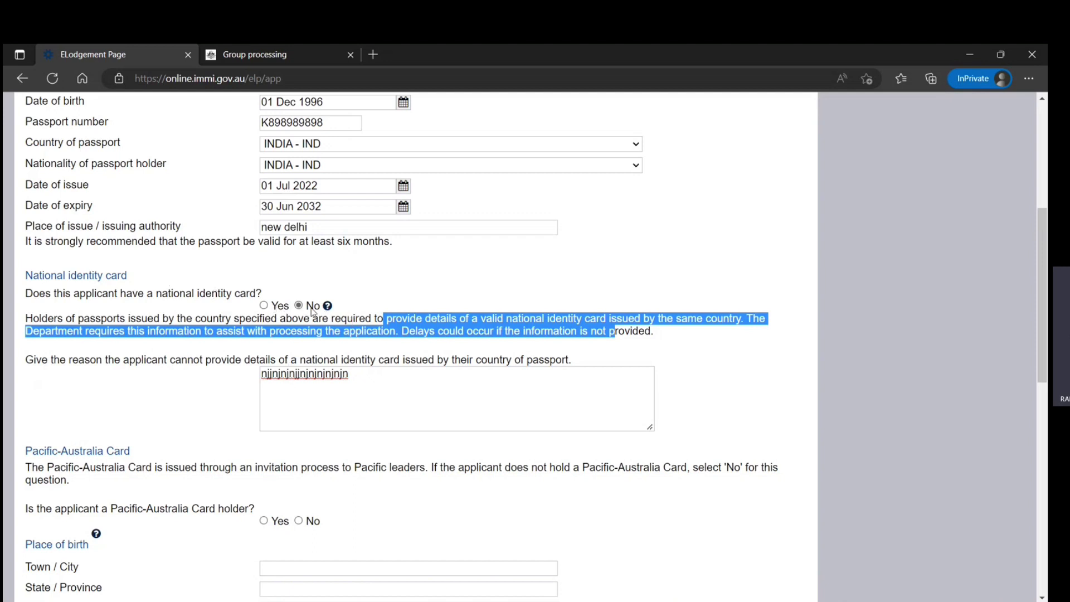
{"action": "scroll", "coordinate": [278, 426], "scroll_direction": "down", "scroll_amount": 4}
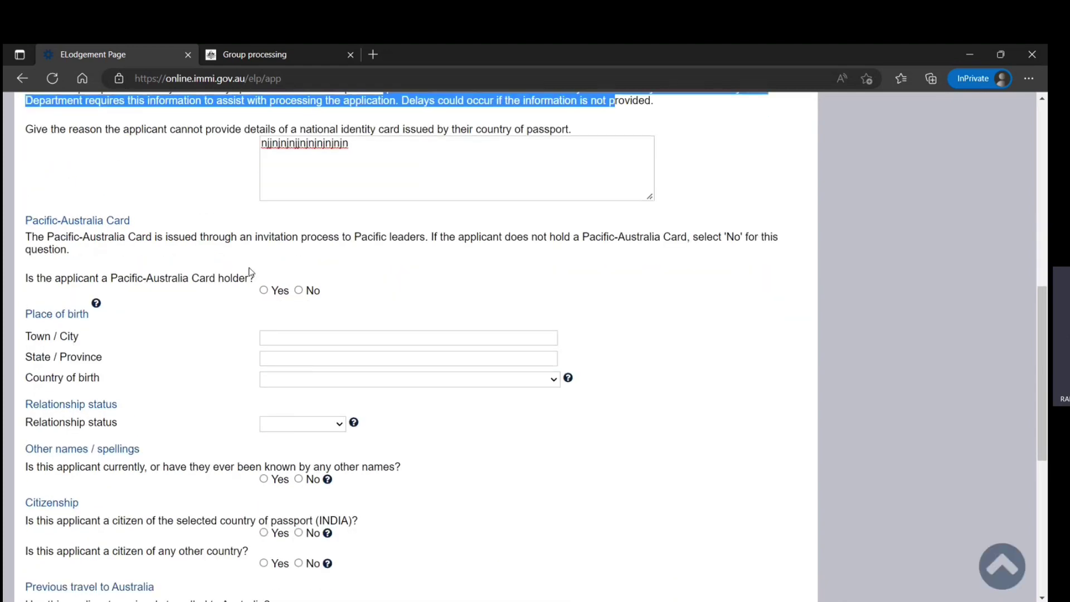
Step: Answer No to the Pacific-Australia Card and enter New Delhi, Delhi as town and state of birth
{"action": "left_click", "coordinate": [299, 291]}
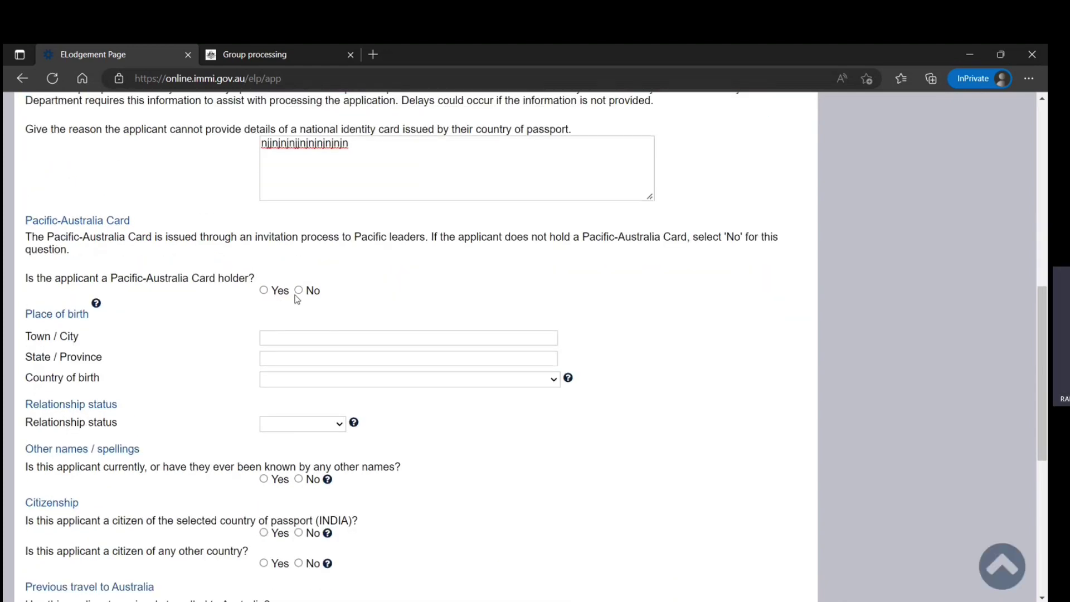
{"action": "left_click", "coordinate": [297, 338]}
{"action": "type", "text": "new d"}
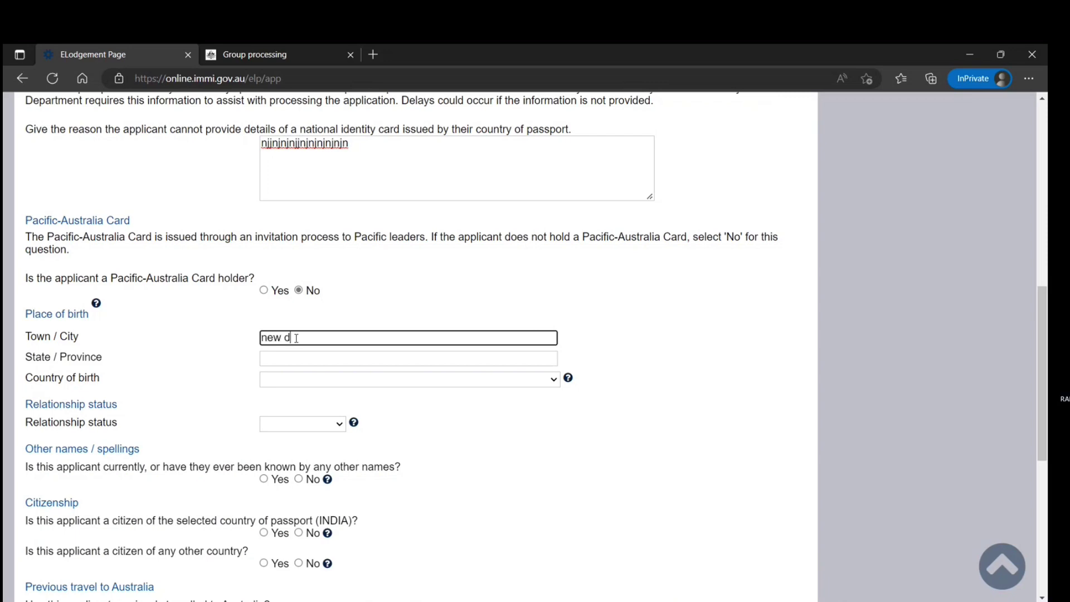
{"action": "type", "text": "elhi"}
{"action": "left_click", "coordinate": [294, 360]}
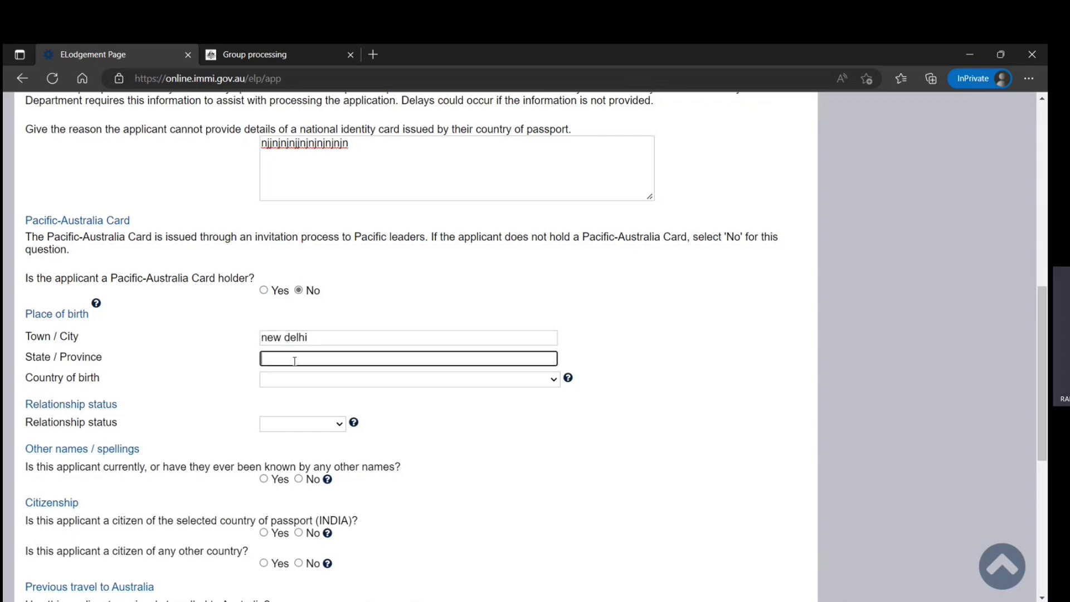
{"action": "type", "text": "del"}
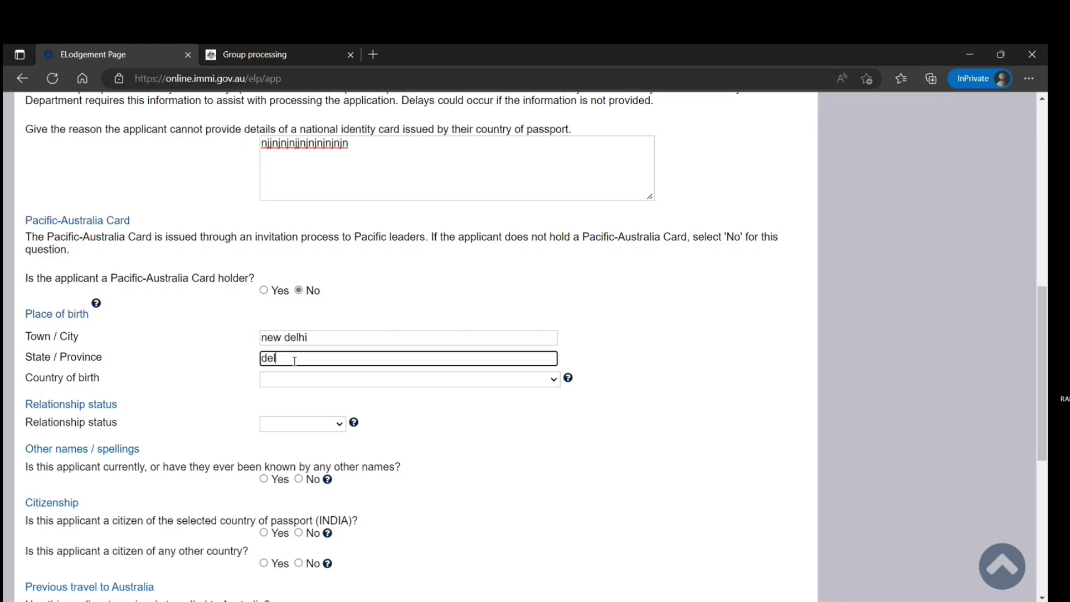
{"action": "type", "text": "hi"}
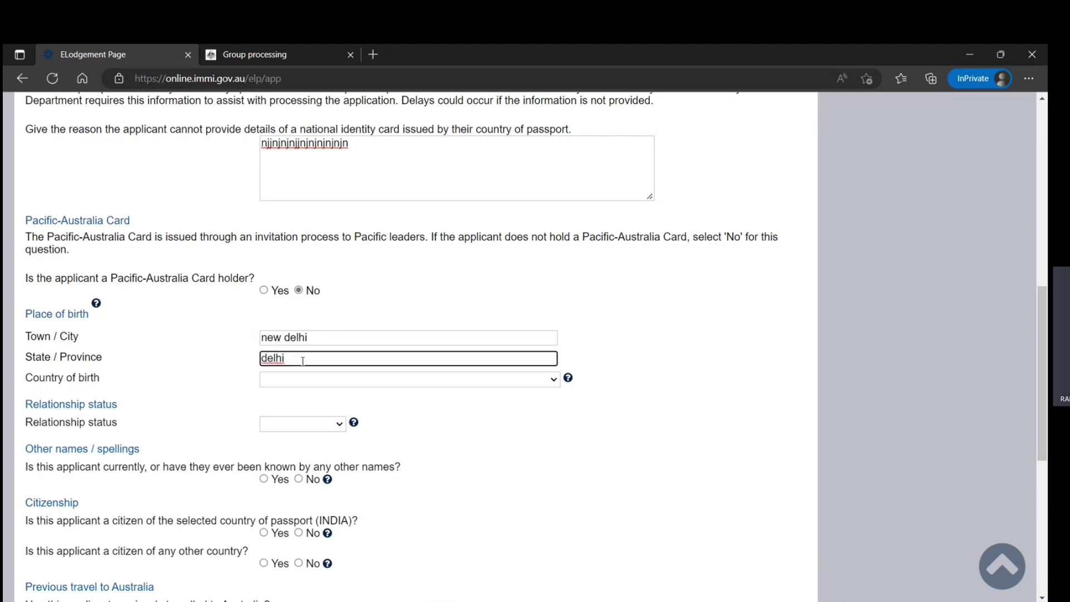
{"action": "left_click_drag", "start_coordinate": [302, 360], "coordinate": [252, 352]}
{"action": "type", "text": "Delh"}
{"action": "left_click_drag", "start_coordinate": [336, 336], "coordinate": [218, 340]}
{"action": "type", "text": "New "}
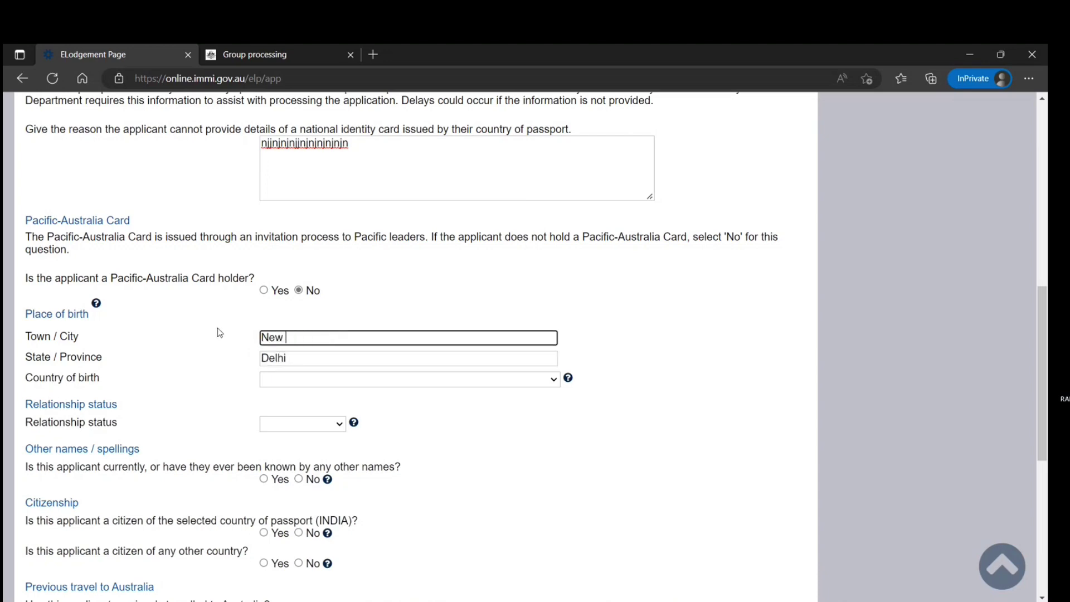
{"action": "type", "text": "Delhi"}
Step: Choose INDIA as the country of birth
{"action": "left_click", "coordinate": [292, 379]}
{"action": "type", "text": "india"}
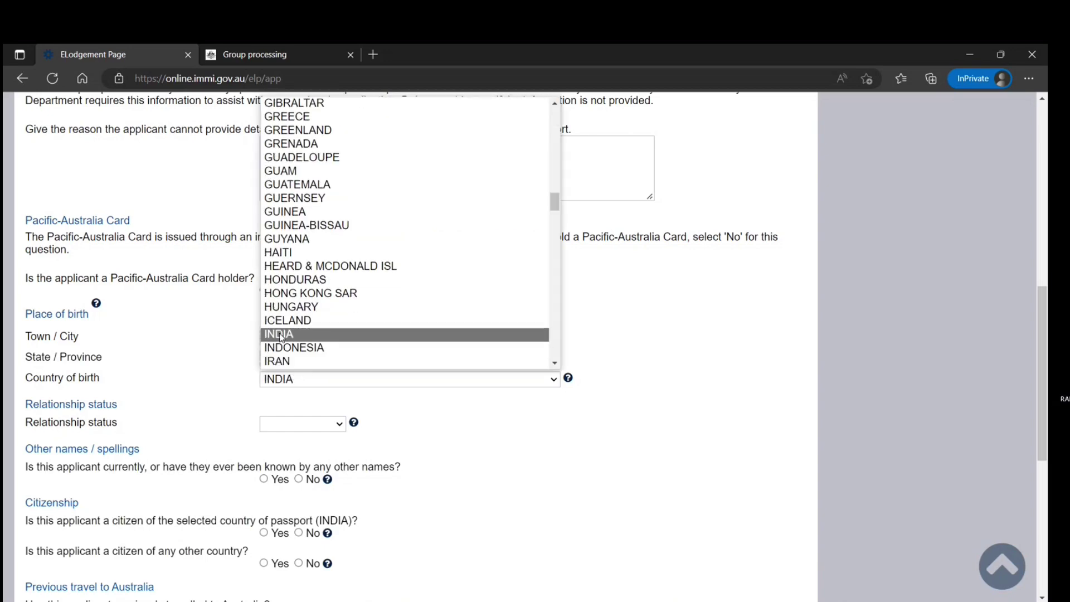
{"action": "left_click", "coordinate": [285, 336]}
{"action": "scroll", "coordinate": [223, 381], "scroll_direction": "down", "scroll_amount": 1}
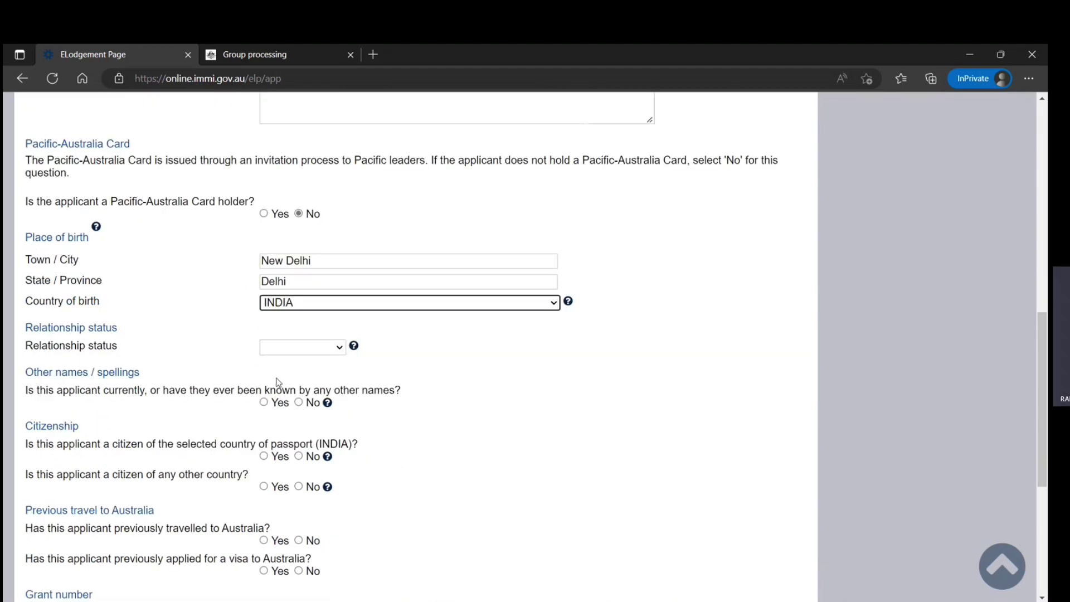
Step: Set relationship status to Married, no other names, and INDIA as the only citizenship
{"action": "left_click", "coordinate": [301, 347]}
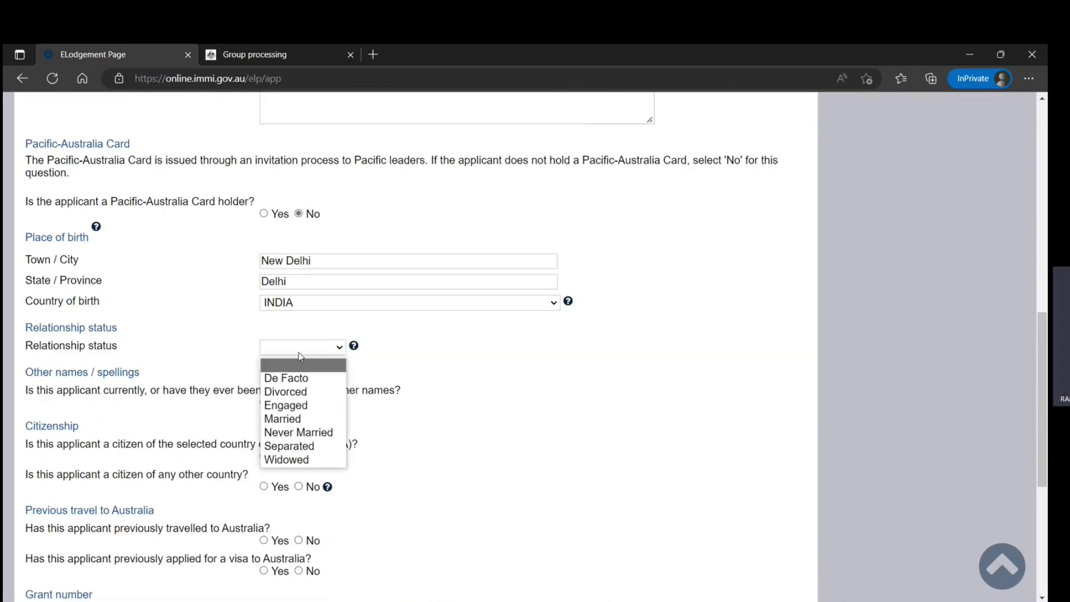
{"action": "left_click", "coordinate": [288, 419]}
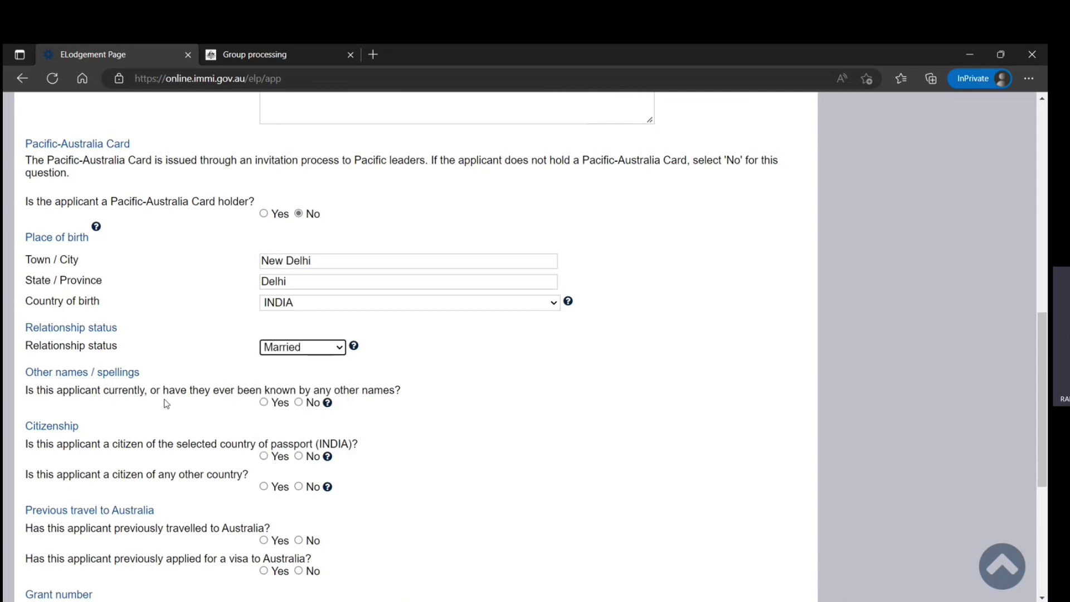
{"action": "left_click", "coordinate": [299, 402]}
{"action": "left_click", "coordinate": [264, 457]}
{"action": "left_click", "coordinate": [299, 487]}
{"action": "scroll", "coordinate": [161, 504], "scroll_direction": "down", "scroll_amount": 1}
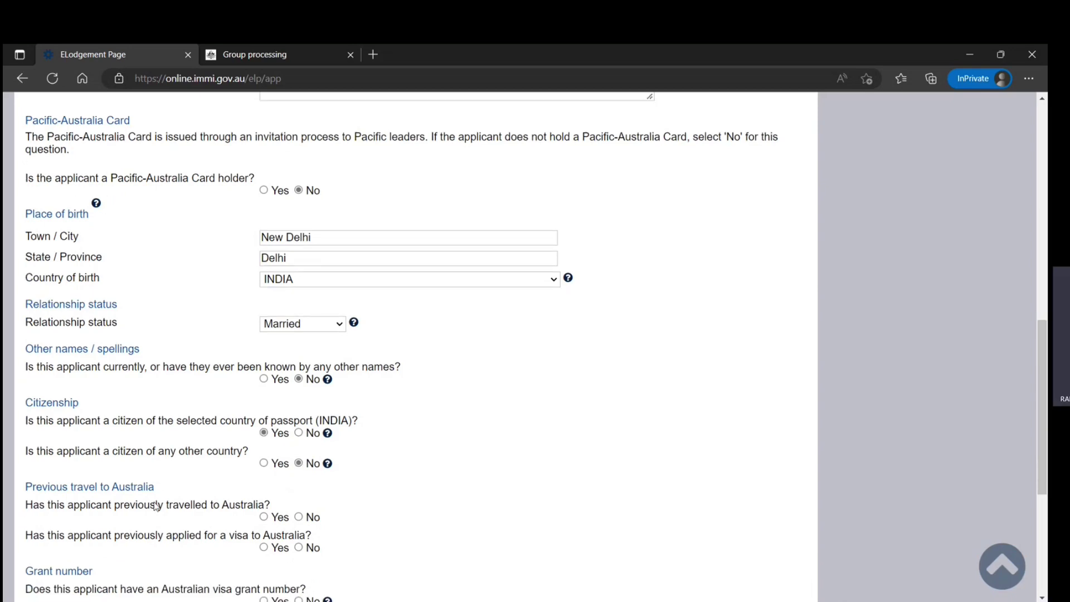
{"action": "scroll", "coordinate": [156, 505], "scroll_direction": "down", "scroll_amount": 2}
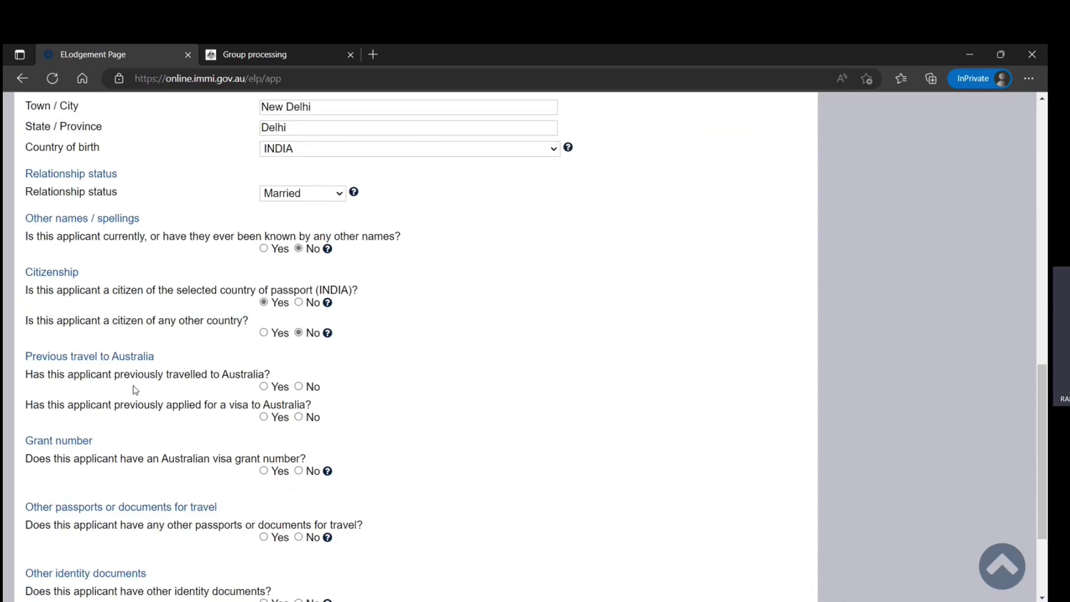
Step: Answer No to prior Australian travel, visa applications, other documents and recent health examination, then continue
{"action": "left_click", "coordinate": [298, 386]}
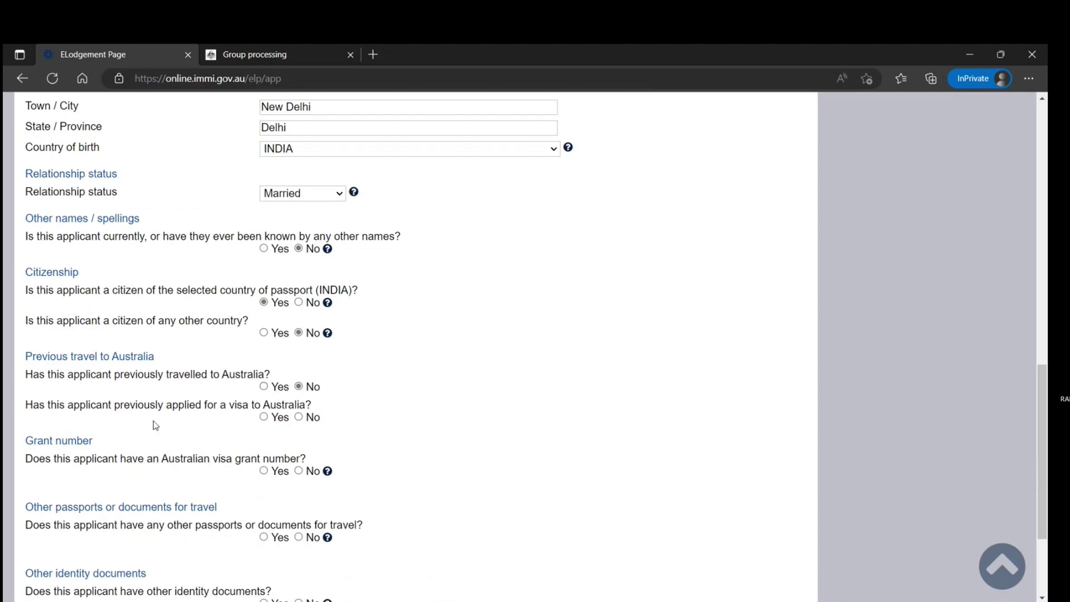
{"action": "left_click", "coordinate": [299, 417]}
{"action": "scroll", "coordinate": [235, 393], "scroll_direction": "down", "scroll_amount": 1}
{"action": "scroll", "coordinate": [235, 390], "scroll_direction": "down", "scroll_amount": 3}
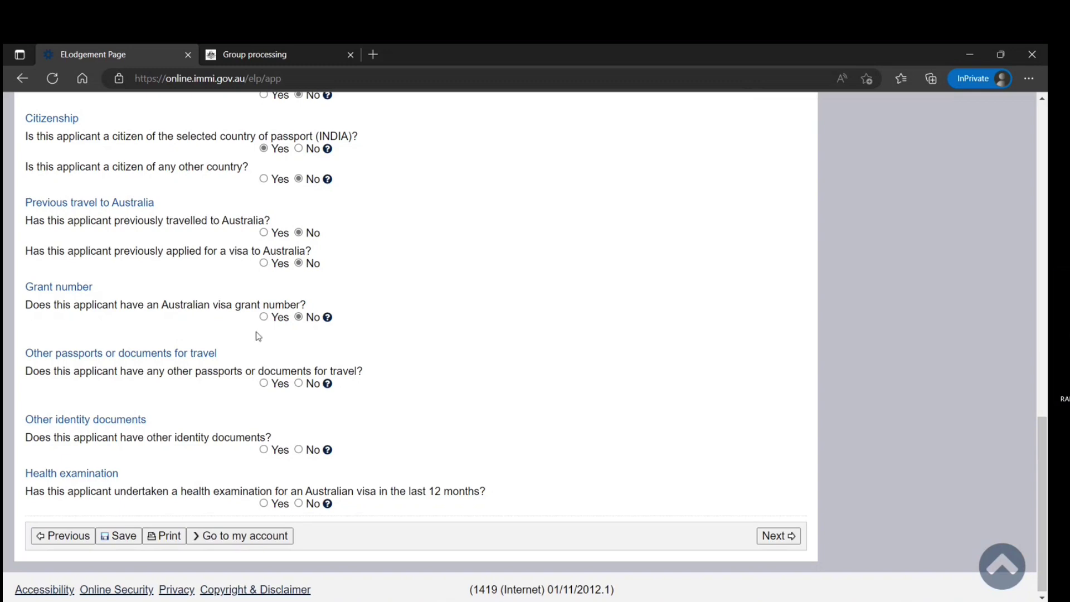
{"action": "left_click", "coordinate": [299, 384]}
{"action": "left_click", "coordinate": [299, 450]}
{"action": "left_click", "coordinate": [299, 504]}
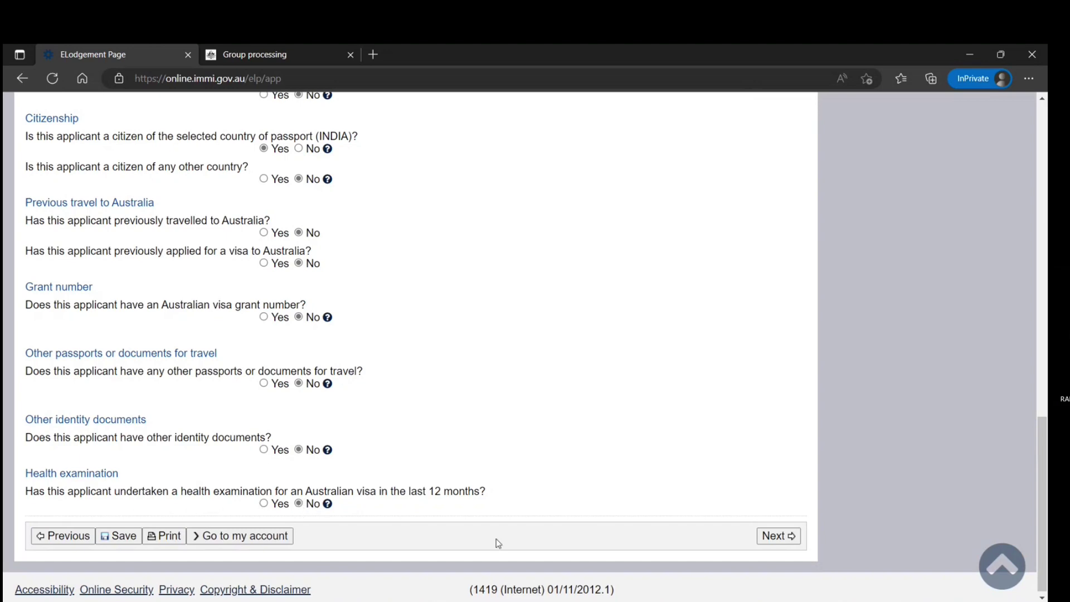
{"action": "left_click", "coordinate": [775, 536]}
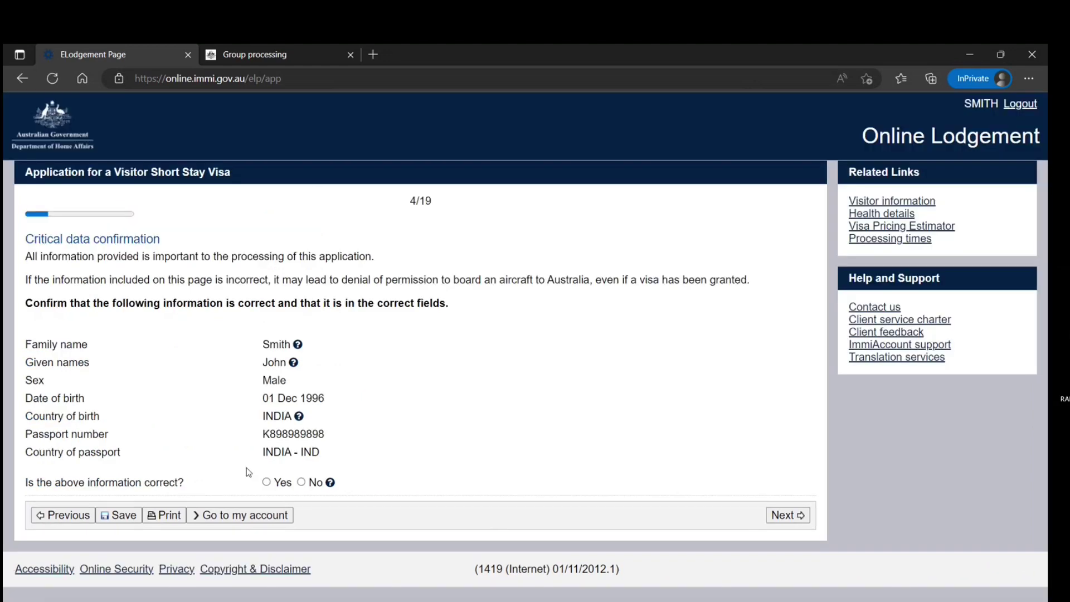
Step: Confirm the critical data as correct, hit the eligibility error, and return to the applicant details
{"action": "left_click", "coordinate": [266, 482]}
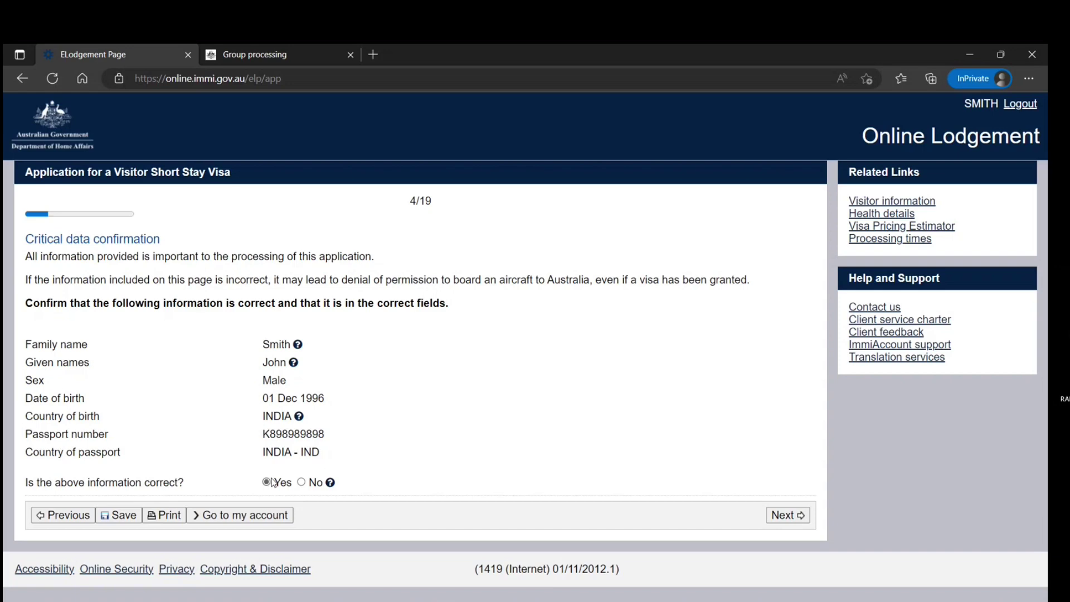
{"action": "left_click", "coordinate": [779, 521]}
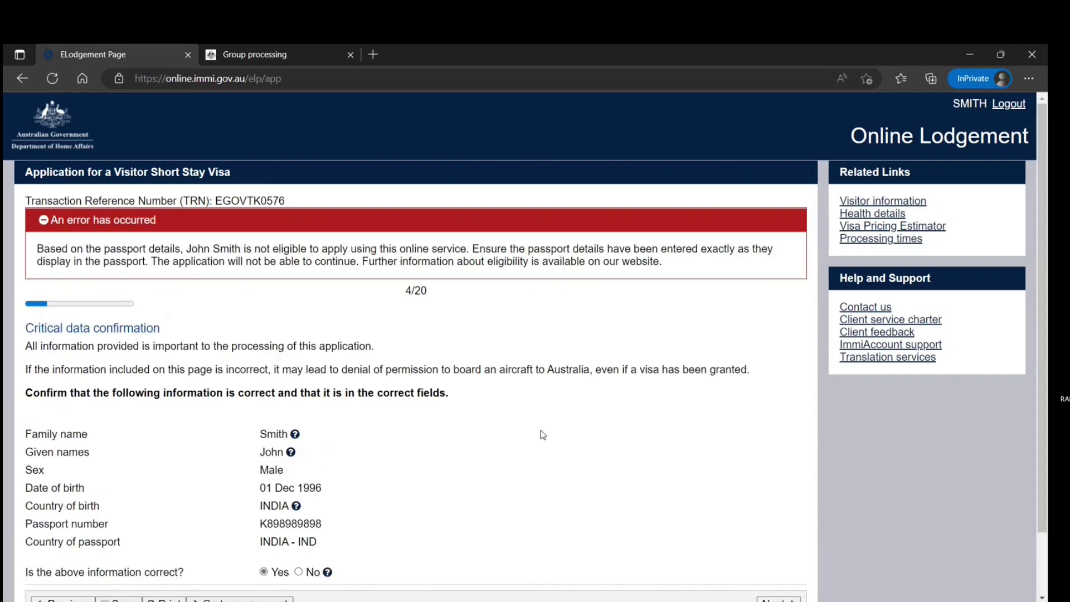
{"action": "scroll", "coordinate": [519, 430], "scroll_direction": "down", "scroll_amount": 2}
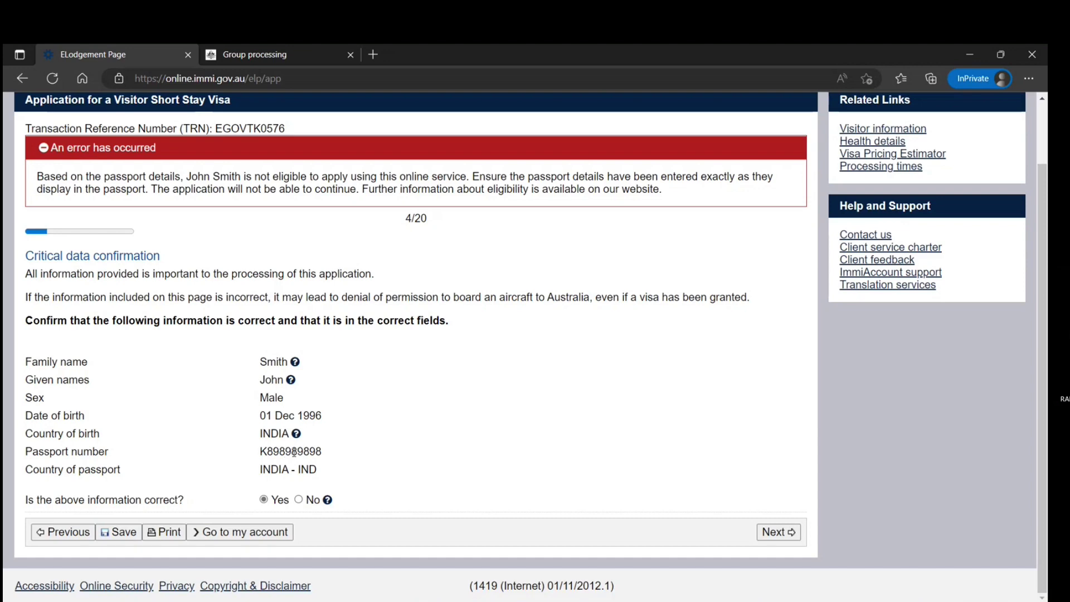
{"action": "left_click", "coordinate": [82, 534]}
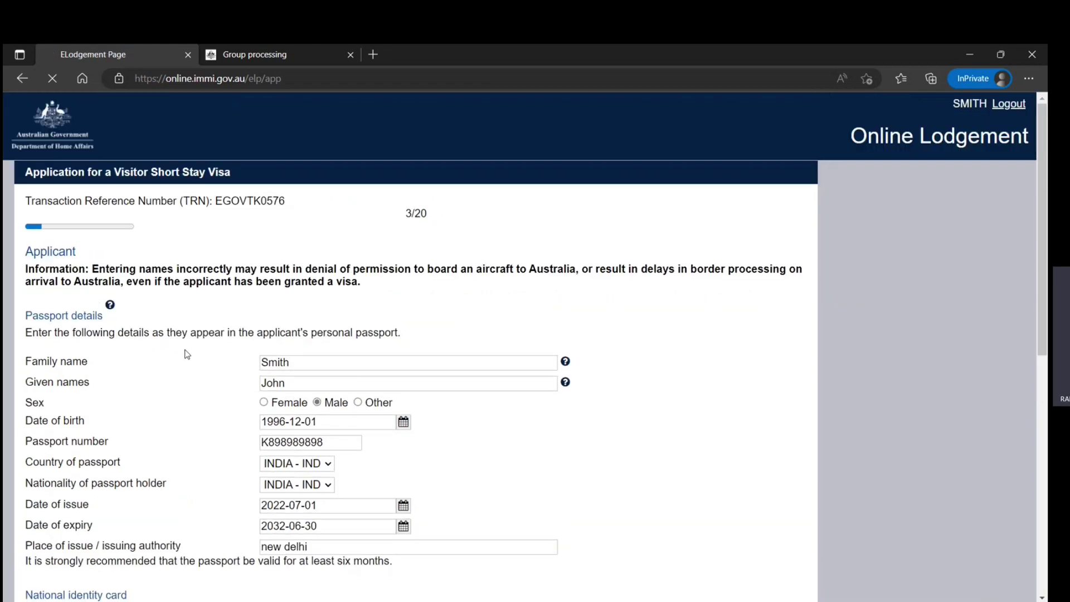
Step: Replace the passport number and proceed through the critical data confirmation again
{"action": "scroll", "coordinate": [186, 353], "scroll_direction": "down", "scroll_amount": 3}
{"action": "left_click_drag", "start_coordinate": [342, 289], "coordinate": [241, 292]}
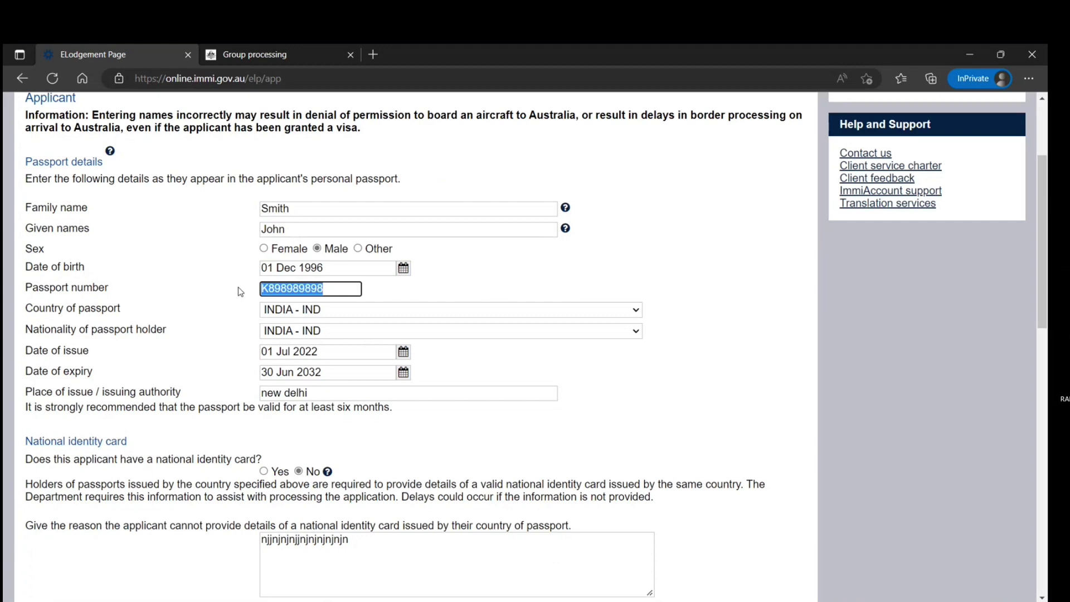
{"action": "type", "text": "K676767"}
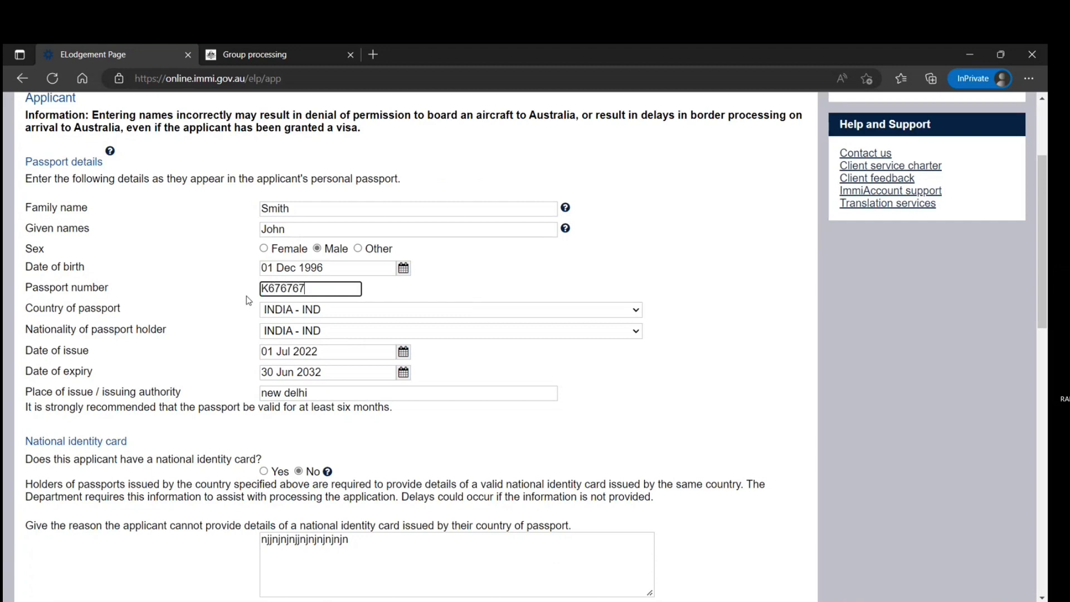
{"action": "scroll", "coordinate": [274, 334], "scroll_direction": "down", "scroll_amount": 15}
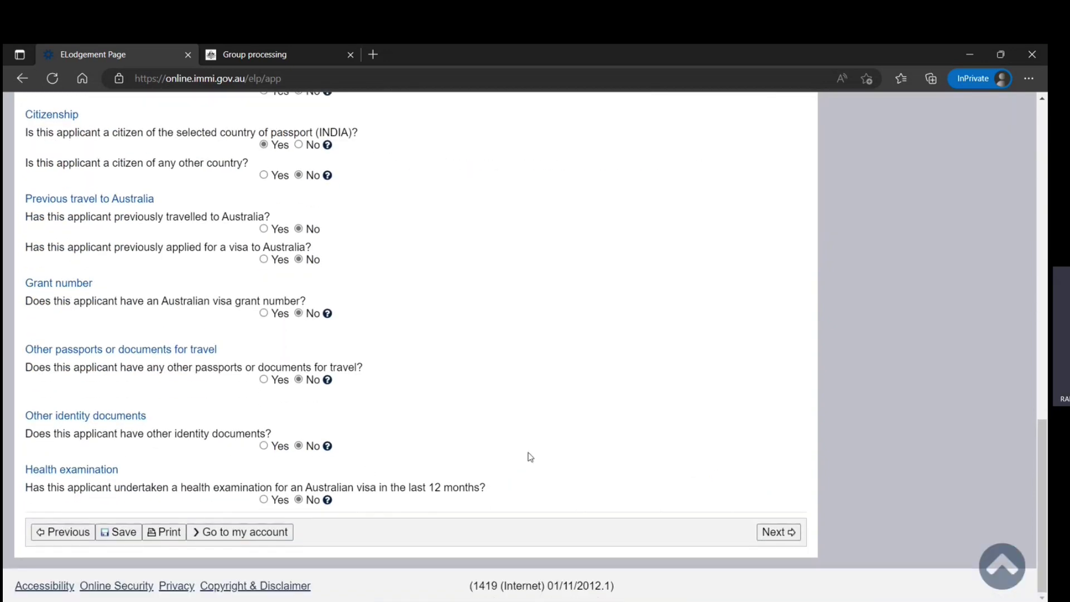
{"action": "left_click", "coordinate": [778, 531]}
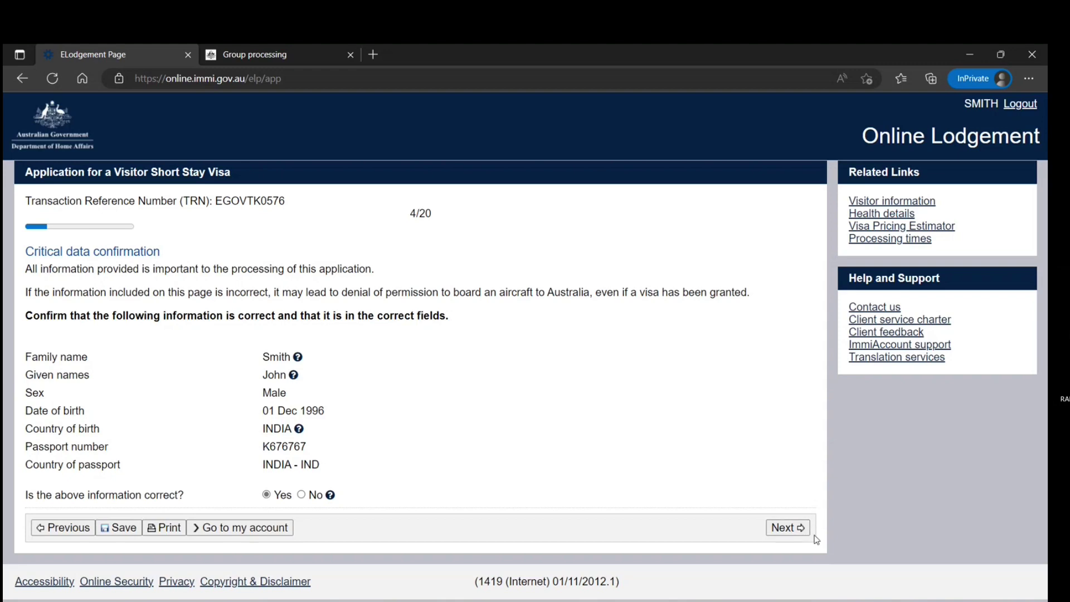
{"action": "left_click", "coordinate": [775, 531]}
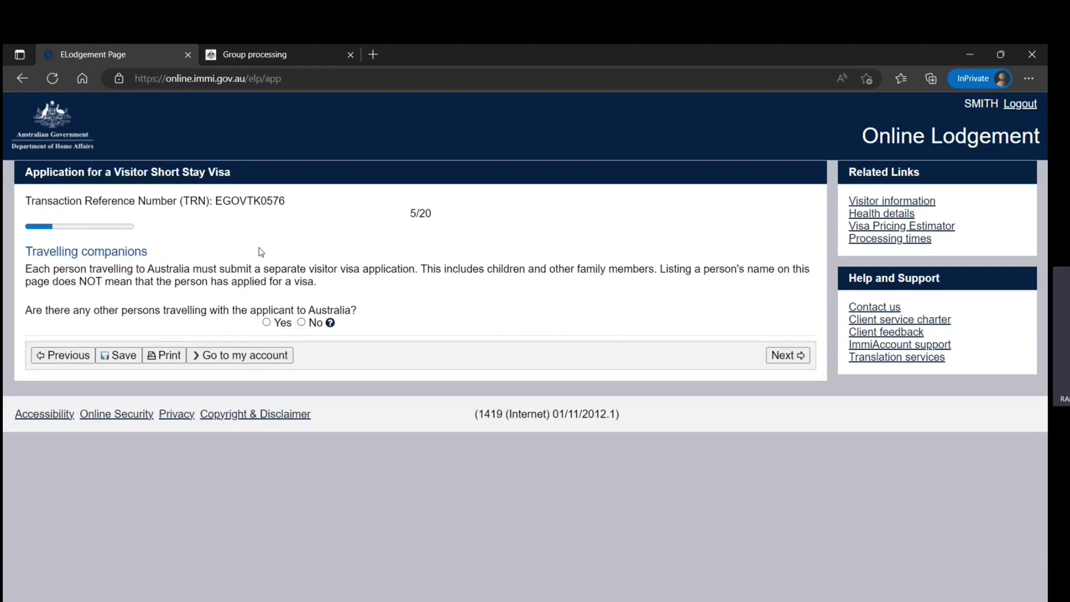
Step: Answer Yes to other persons travelling and begin adding a travelling companion
{"action": "left_click_drag", "start_coordinate": [215, 201], "coordinate": [279, 202]}
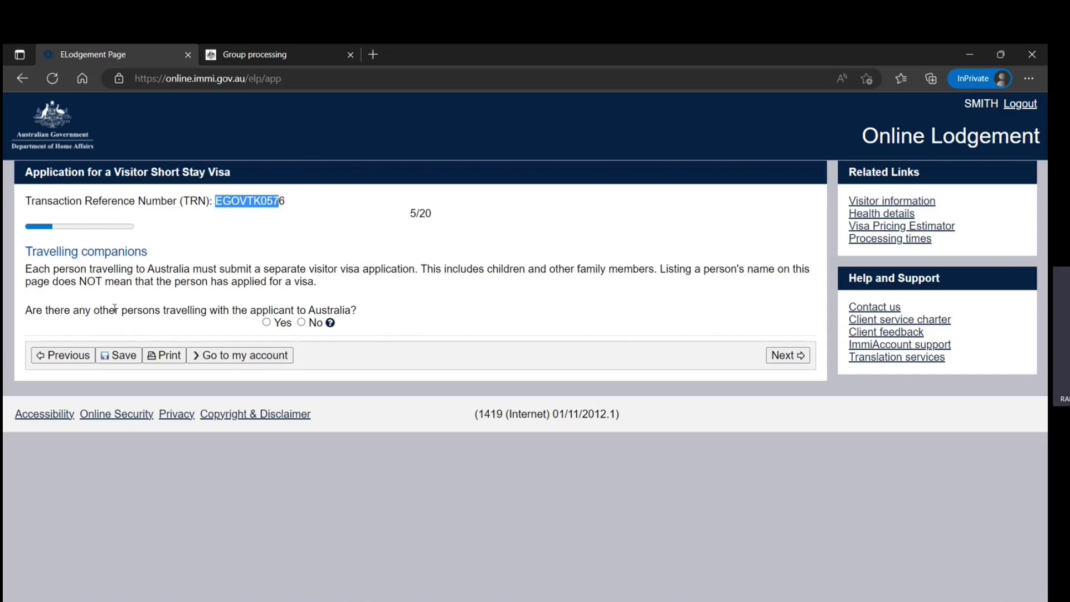
{"action": "left_click", "coordinate": [267, 322]}
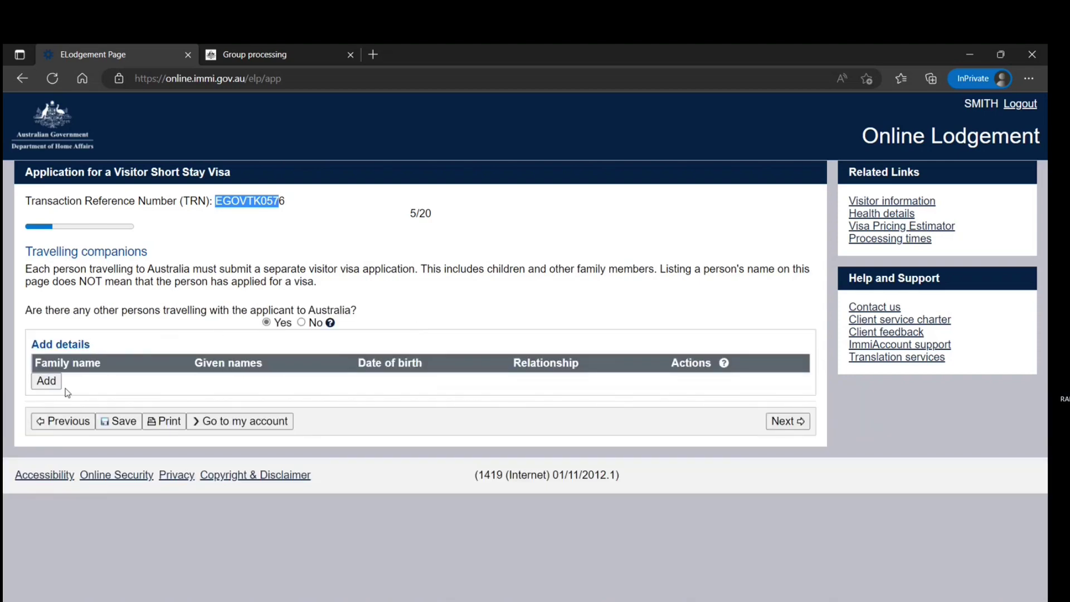
{"action": "left_click_drag", "start_coordinate": [118, 269], "coordinate": [324, 286]}
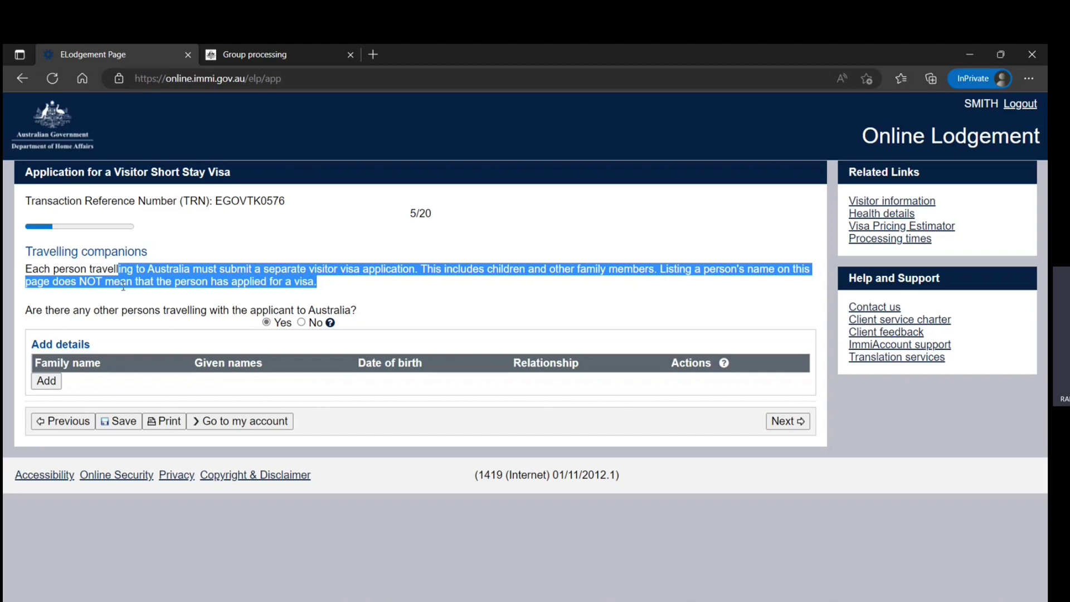
{"action": "left_click", "coordinate": [54, 383]}
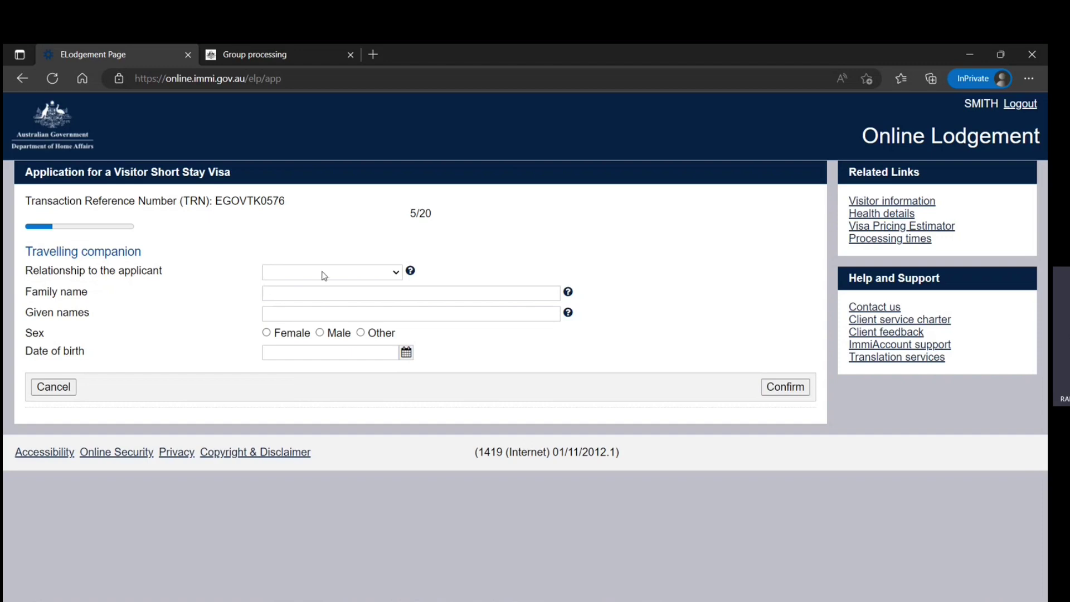
Step: Add the companion as Spouse/De Facto Partner and enter their family and given names
{"action": "left_click", "coordinate": [351, 279]}
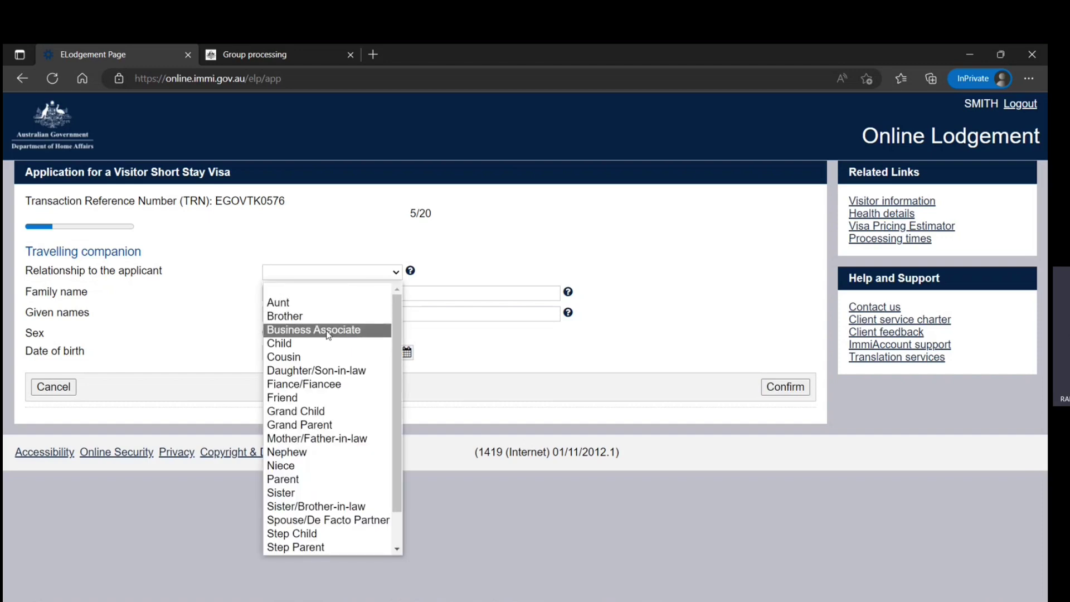
{"action": "left_click", "coordinate": [304, 518]}
{"action": "left_click", "coordinate": [325, 294]}
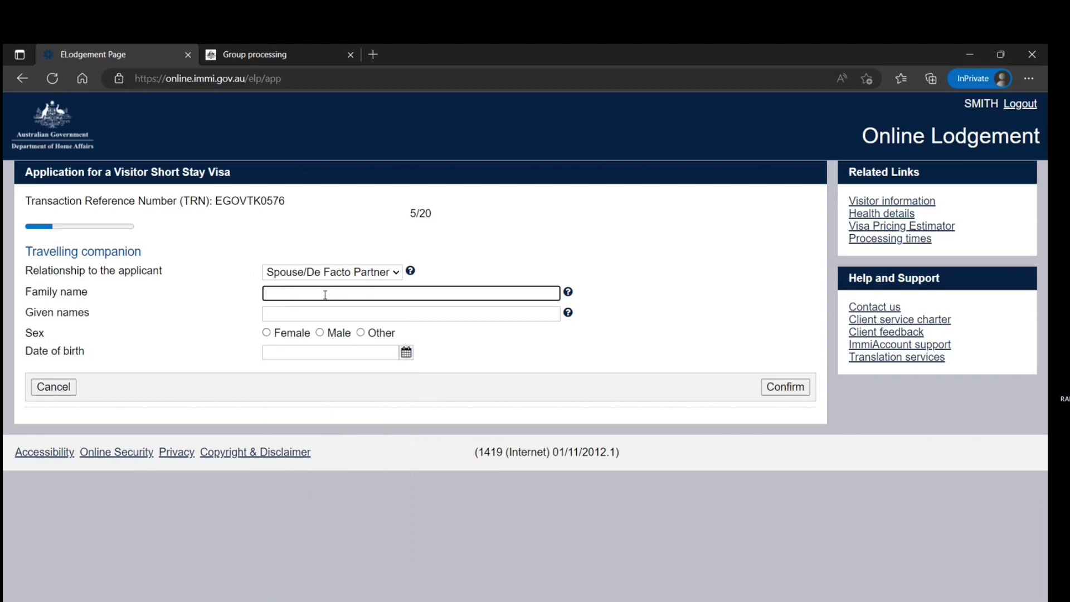
{"action": "type", "text": "smi"}
{"action": "key", "text": "BackSpace"}
{"action": "key", "text": "BackSpace"}
{"action": "key", "text": "BackSpace"}
{"action": "key", "text": "BackSpace"}
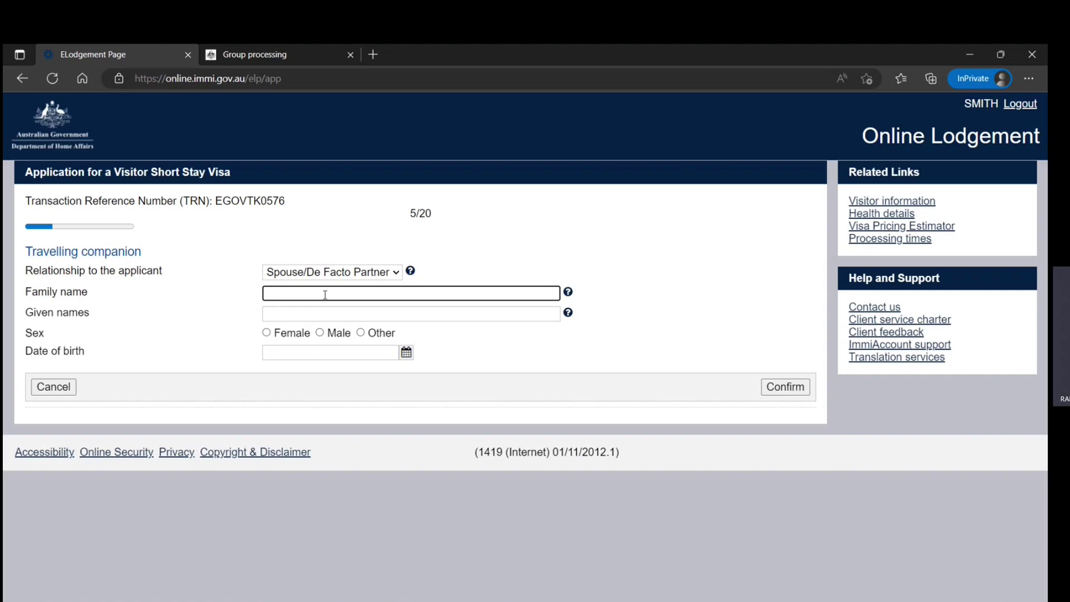
{"action": "key", "text": "Tab"}
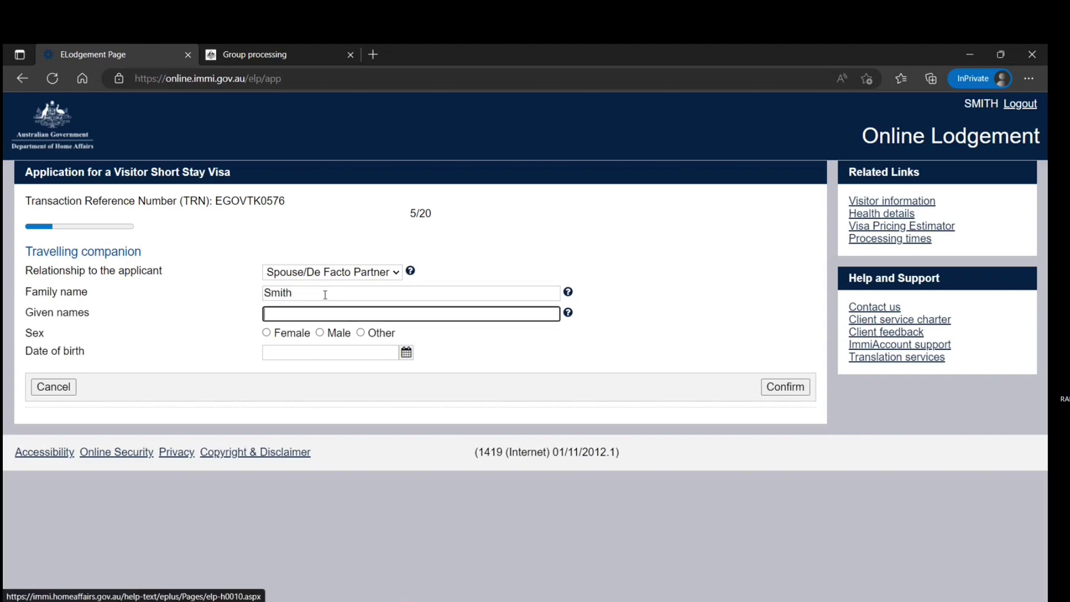
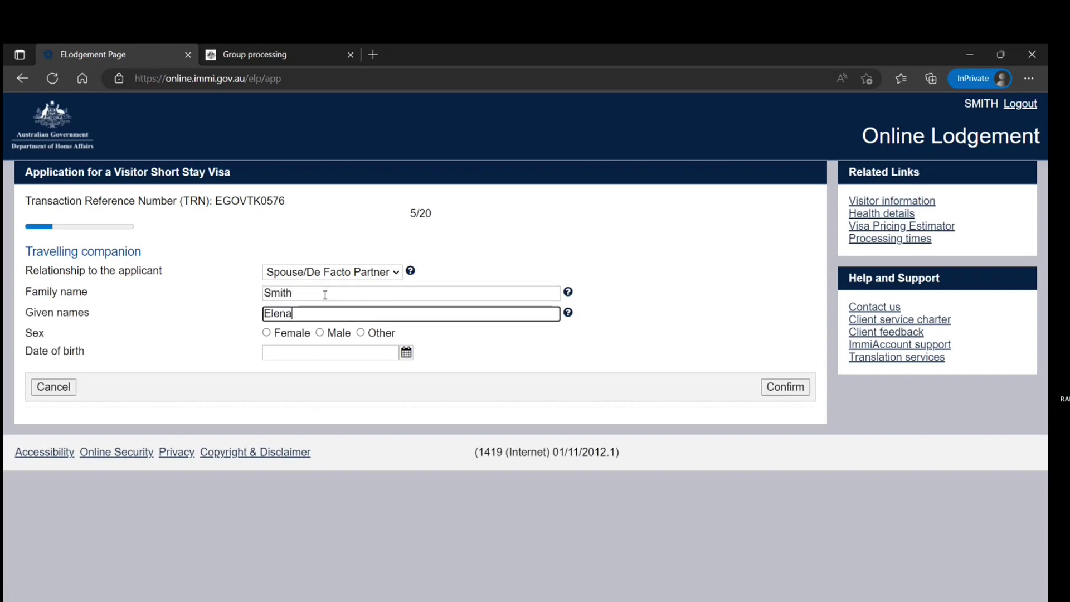
Step: Set the companion as female, born 18 December 1998, and confirm the details
{"action": "left_click", "coordinate": [266, 332]}
{"action": "left_click", "coordinate": [407, 353]}
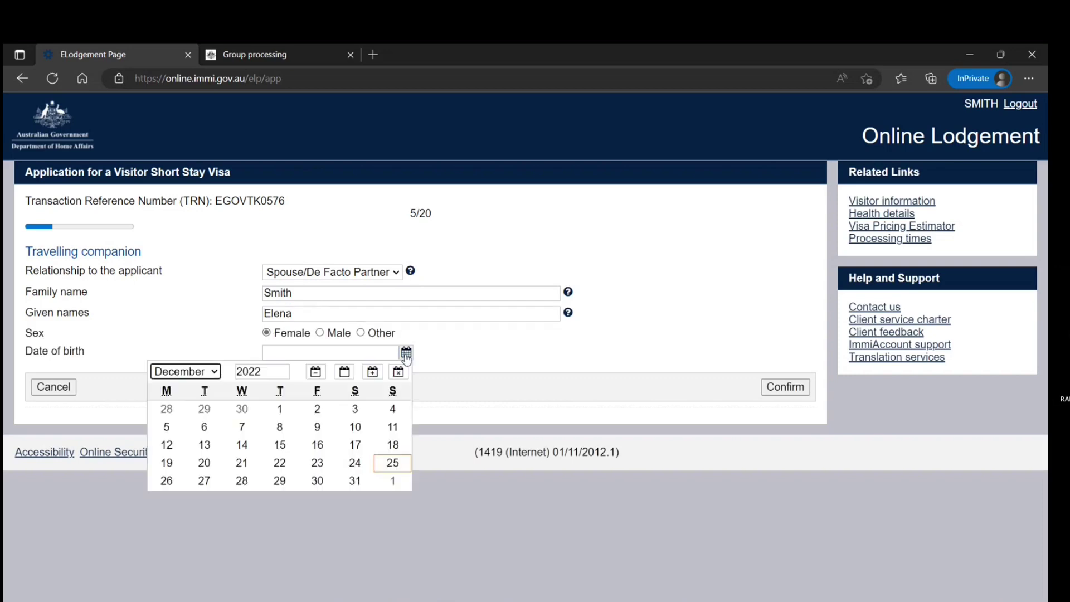
{"action": "double_click", "coordinate": [280, 372]}
{"action": "type", "text": "1998"}
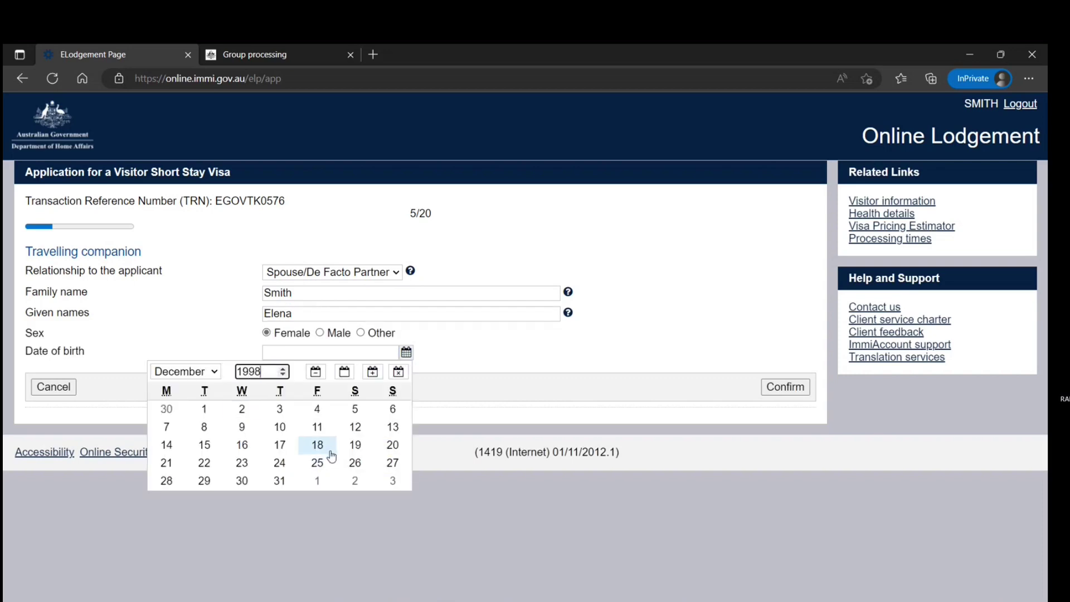
{"action": "left_click", "coordinate": [319, 446]}
{"action": "left_click", "coordinate": [778, 385]}
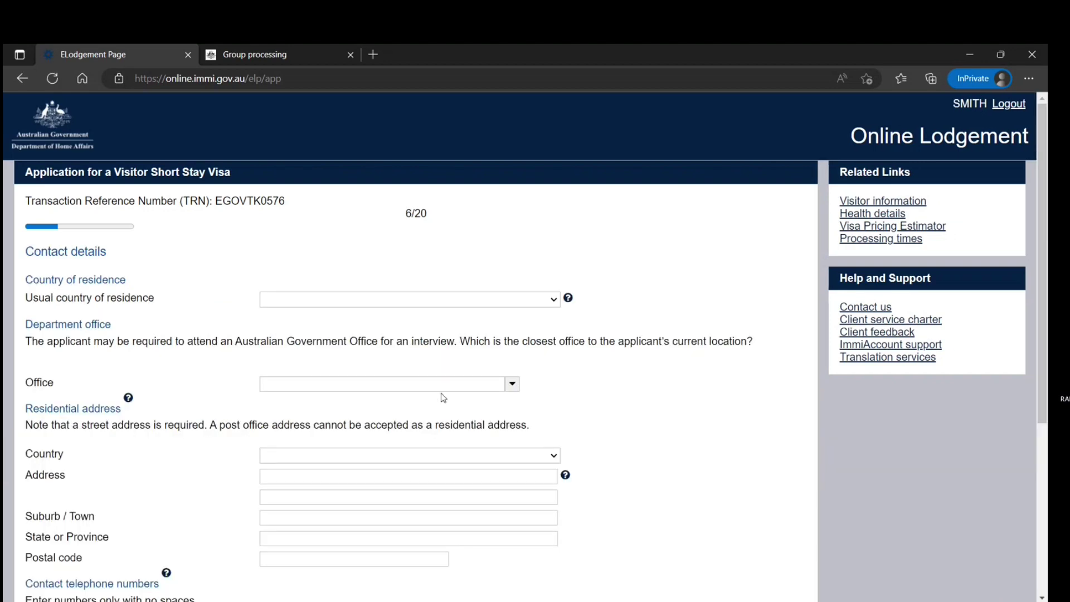
Step: Set the usual country of residence to INDIA
{"action": "left_click", "coordinate": [478, 299]}
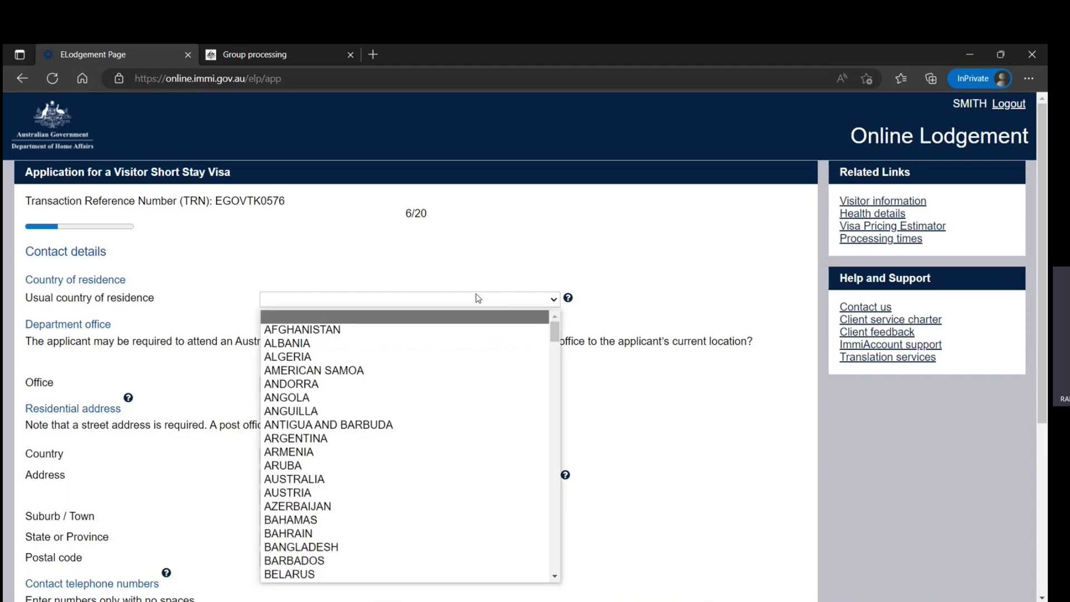
{"action": "type", "text": "india"}
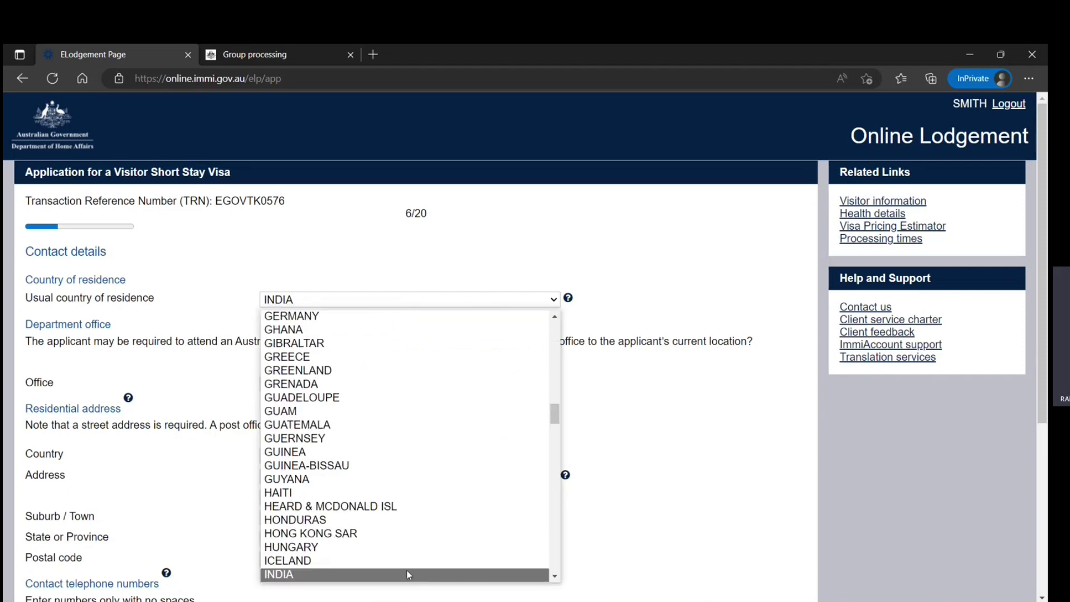
{"action": "left_click", "coordinate": [405, 578]}
Step: Search the office list for 'ind' and choose India, New Delhi
{"action": "scroll", "coordinate": [371, 492], "scroll_direction": "down", "scroll_amount": 1}
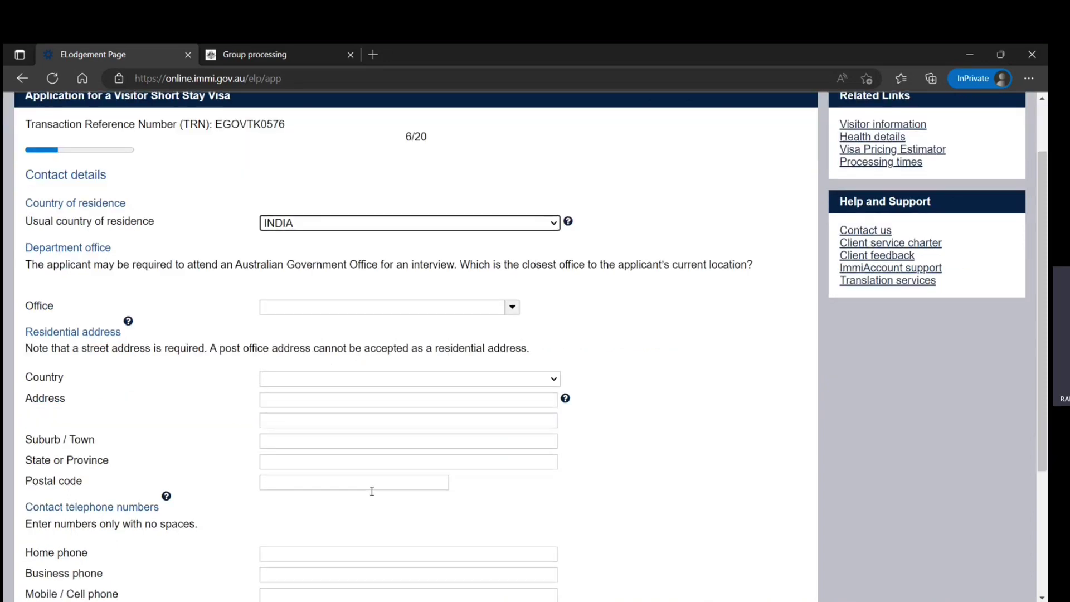
{"action": "left_click", "coordinate": [427, 308]}
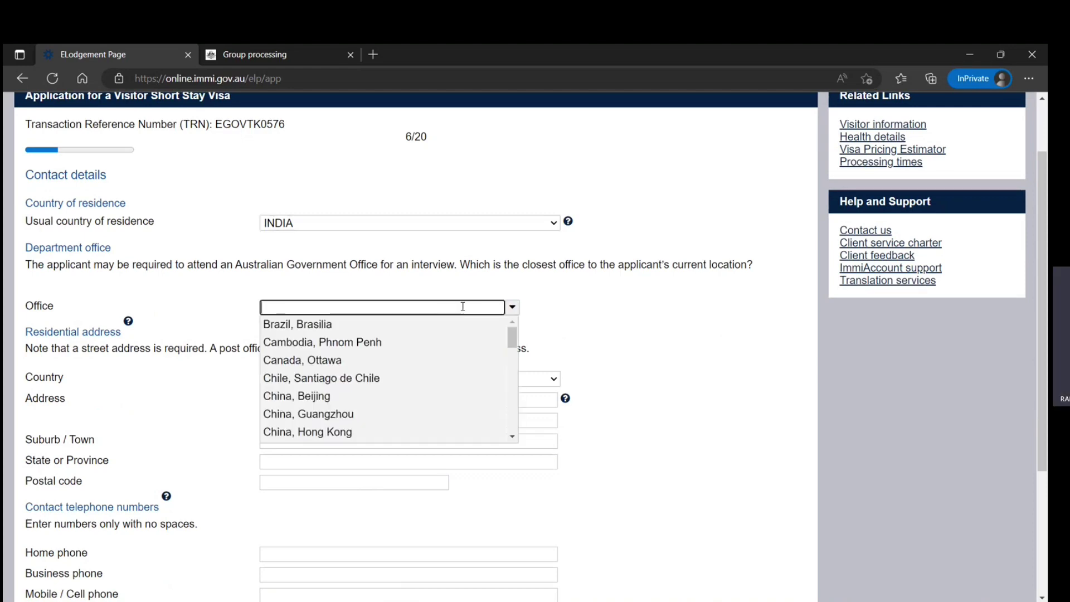
{"action": "scroll", "coordinate": [490, 401], "scroll_direction": "up", "scroll_amount": 1}
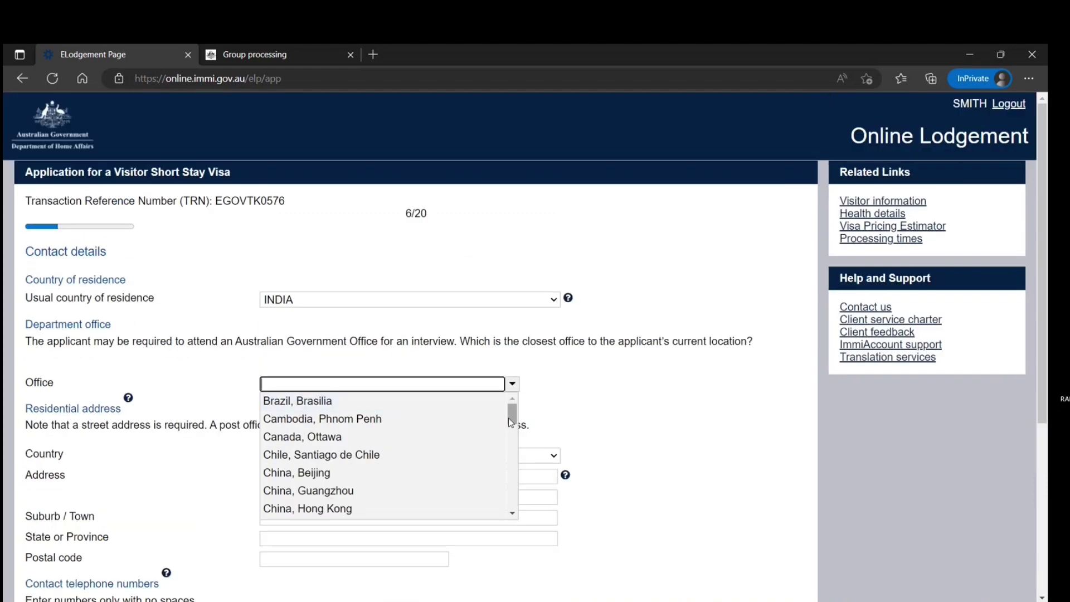
{"action": "left_click_drag", "start_coordinate": [511, 422], "coordinate": [512, 488]}
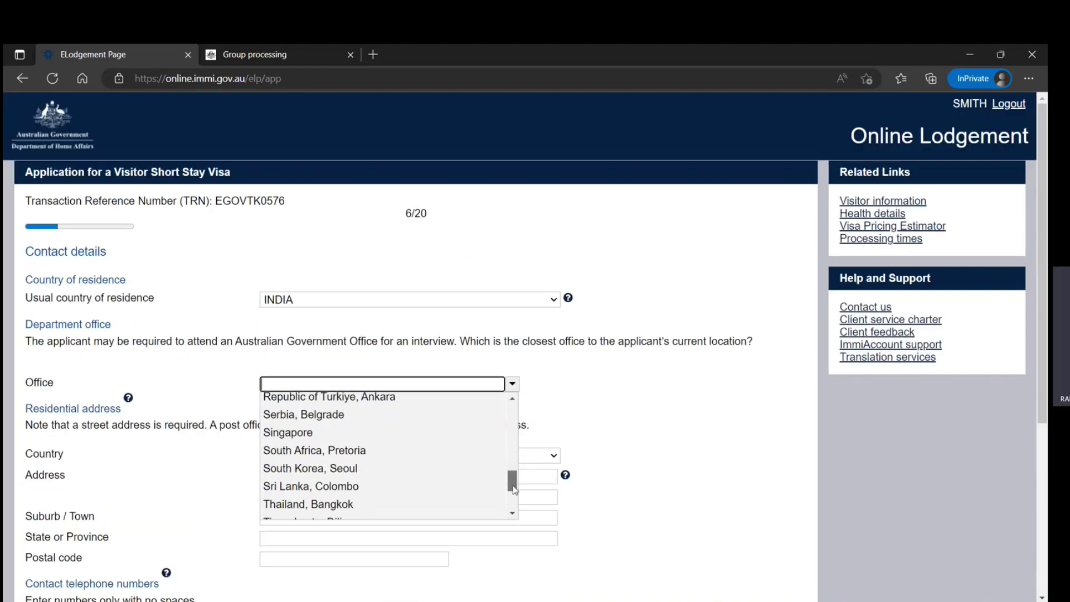
{"action": "left_click", "coordinate": [440, 386]}
{"action": "type", "text": "ind"}
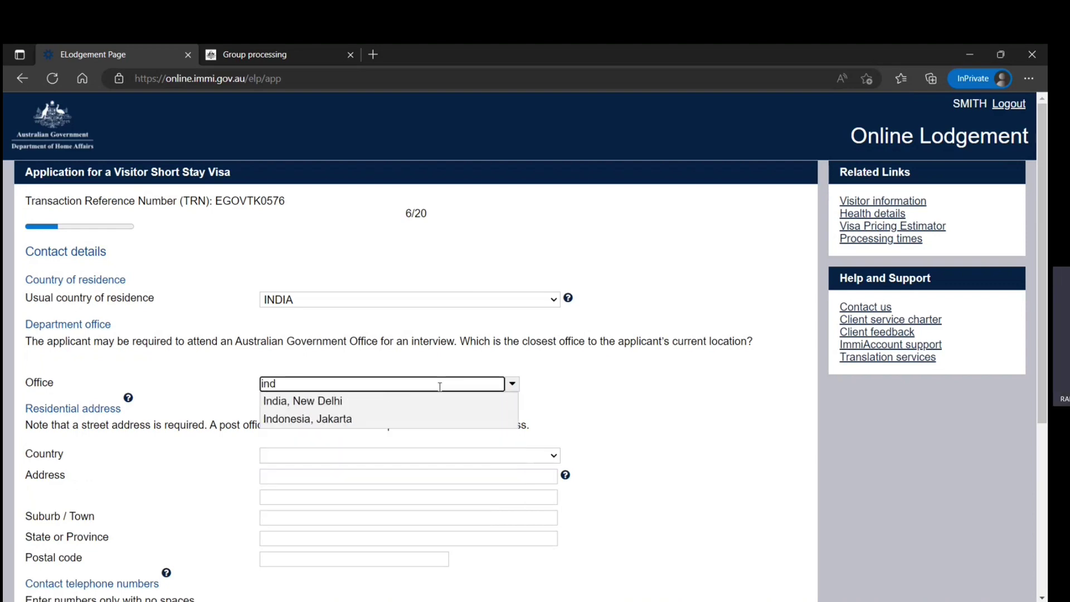
{"action": "left_click", "coordinate": [420, 404]}
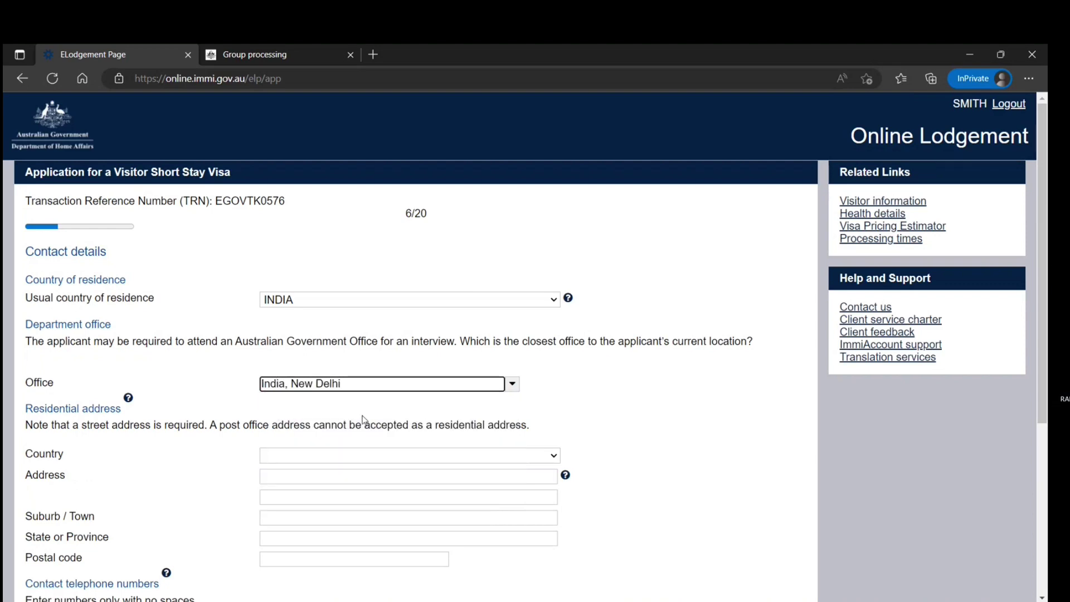
{"action": "scroll", "coordinate": [364, 420], "scroll_direction": "down", "scroll_amount": 2}
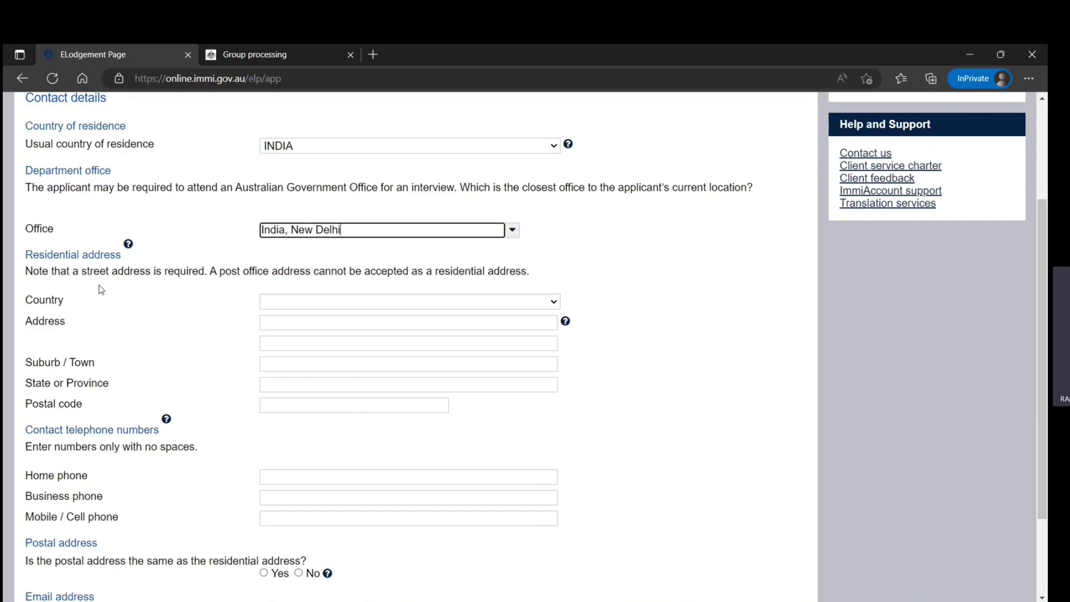
Step: Set residential country to INDIA and enter street address, suburb, state DELHI and postal code
{"action": "left_click", "coordinate": [388, 309]}
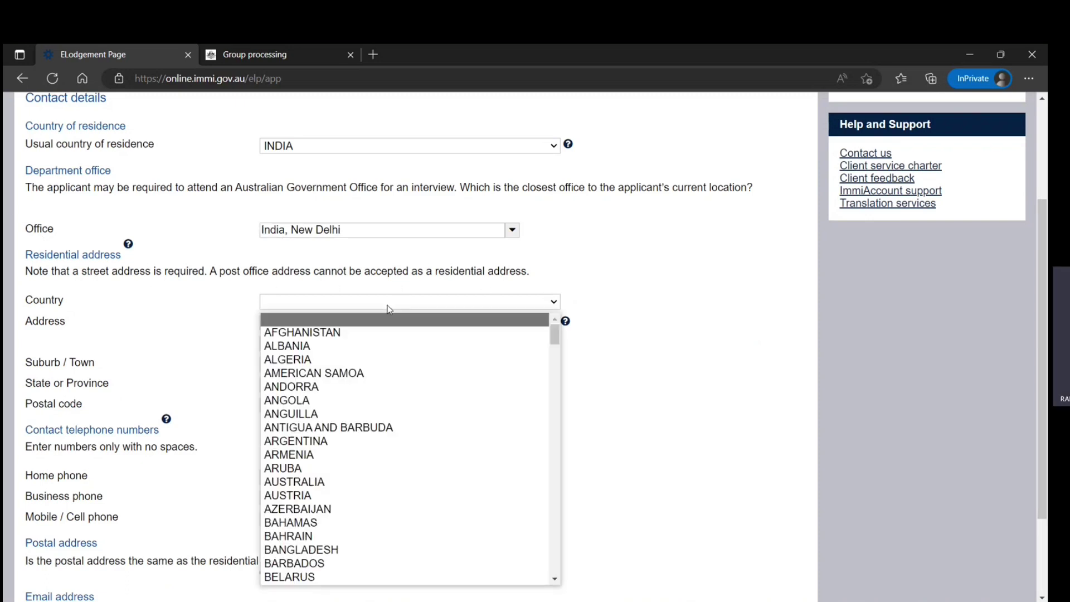
{"action": "type", "text": "india"}
{"action": "left_click", "coordinate": [278, 577]}
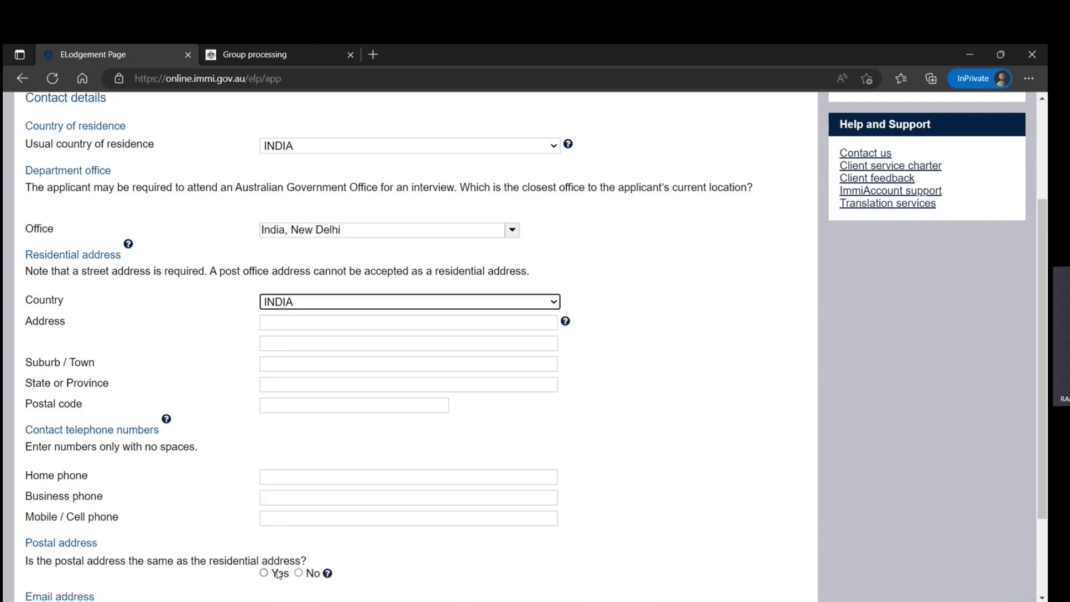
{"action": "left_click", "coordinate": [322, 323]}
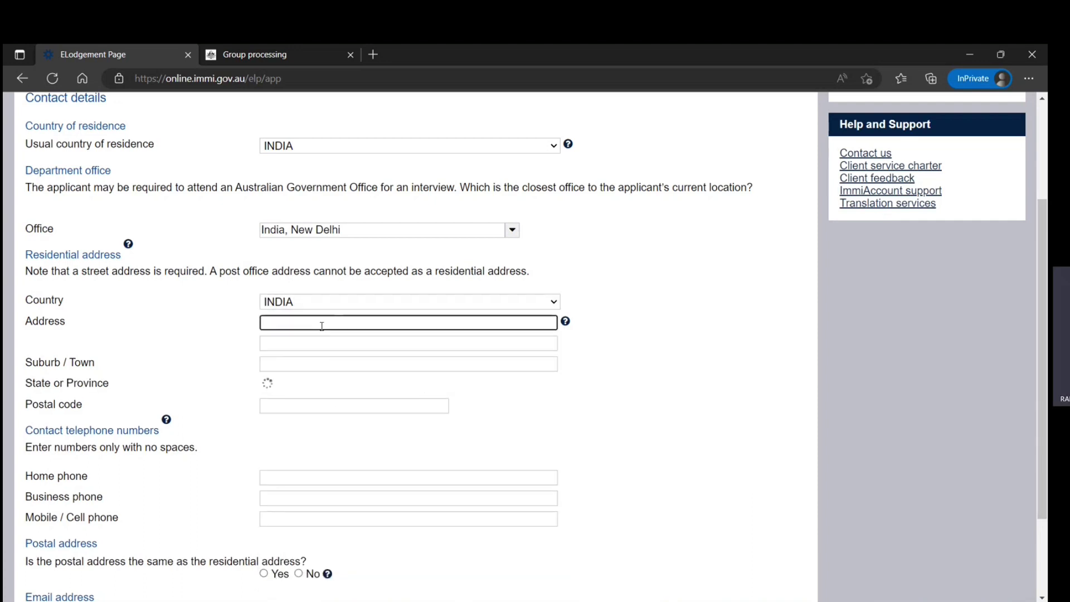
{"action": "type", "text": "1 new del"}
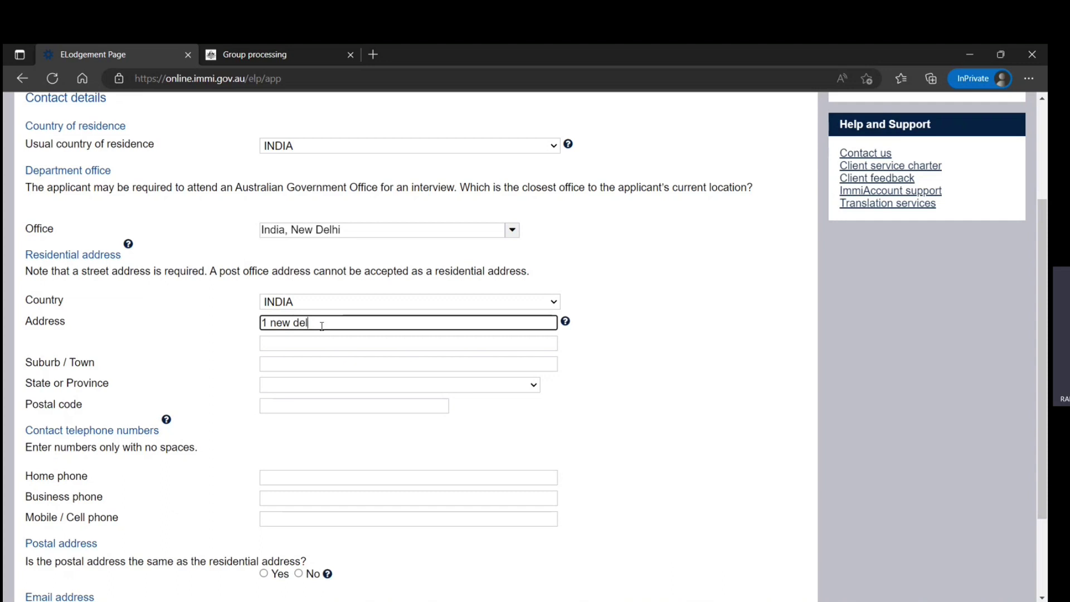
{"action": "type", "text": "hi st"}
{"action": "key", "text": "Tab"}
{"action": "key", "text": "Tab"}
{"action": "key", "text": "Tab"}
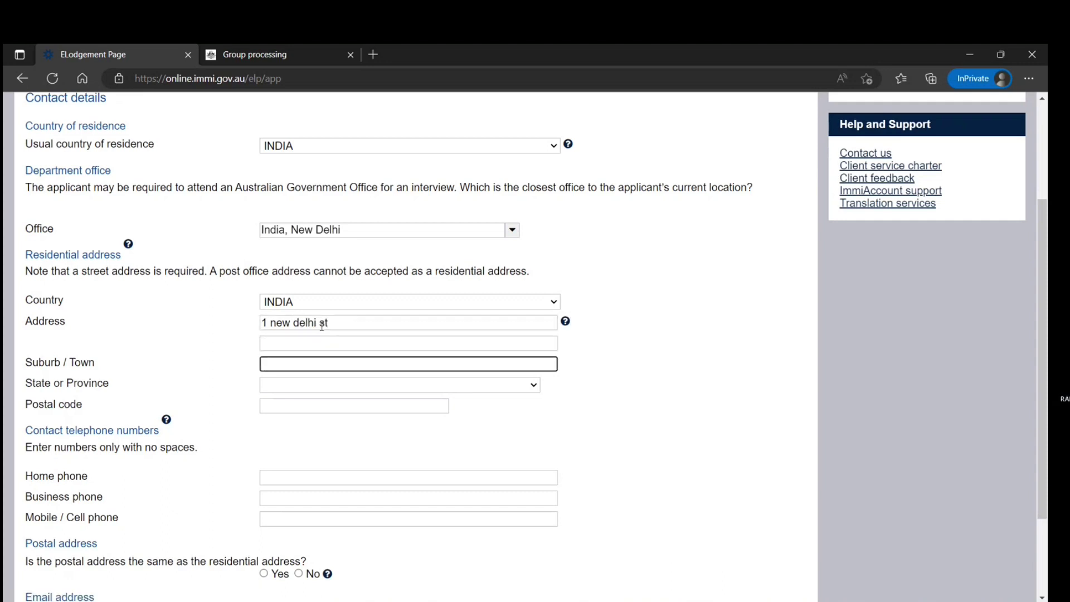
{"action": "type", "text": "new delhi"}
{"action": "key", "text": "Tab"}
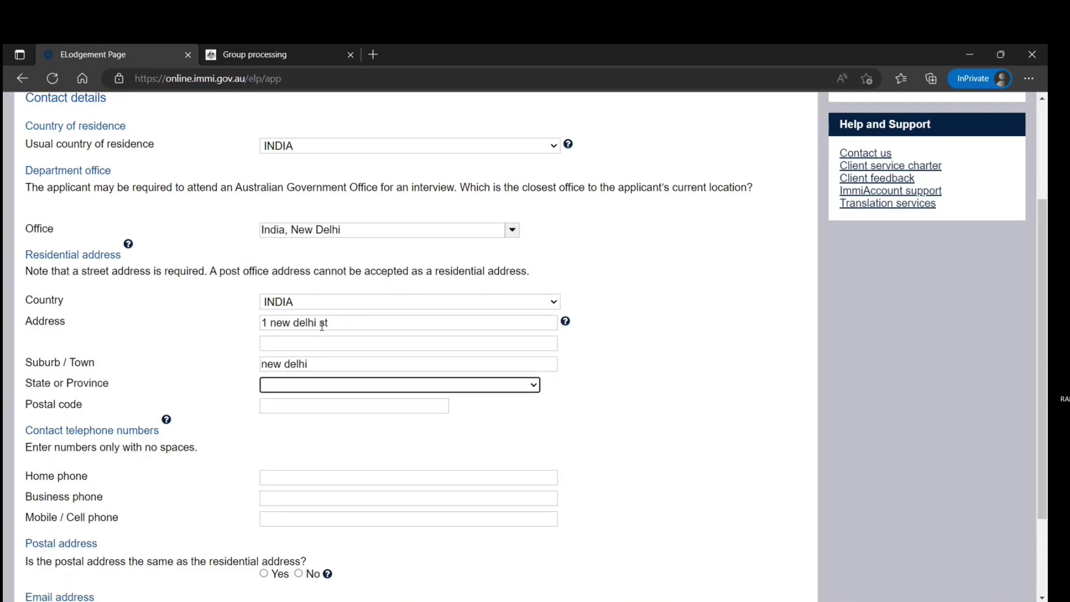
{"action": "type", "text": "de"}
{"action": "key", "text": "Tab"}
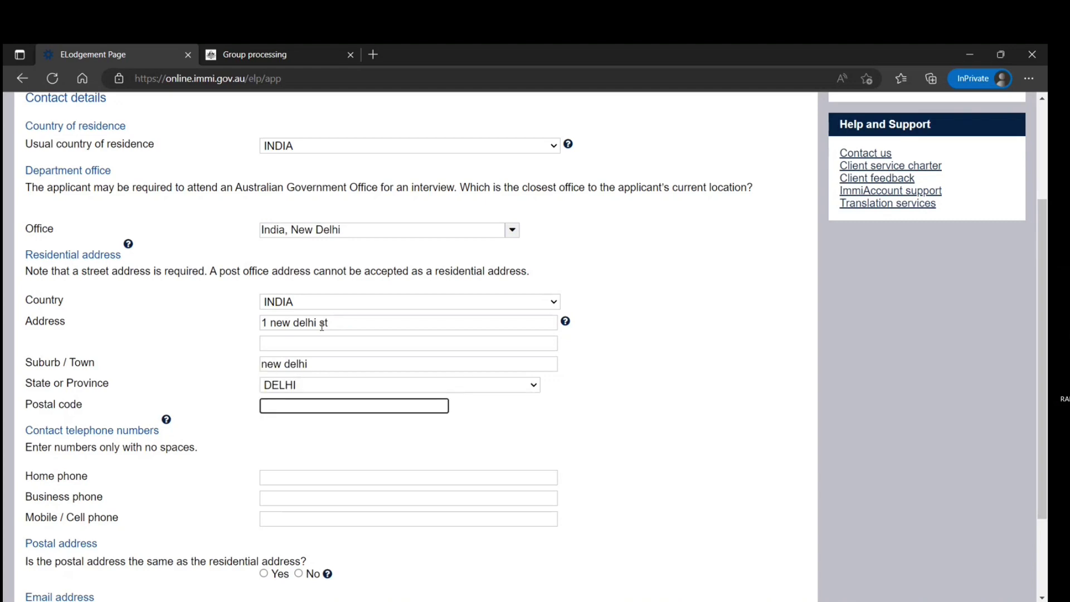
{"action": "type", "text": "898989"}
Step: Enter home and mobile phone numbers, mark postal address as the same, and continue
{"action": "scroll", "coordinate": [322, 341], "scroll_direction": "down", "scroll_amount": 2}
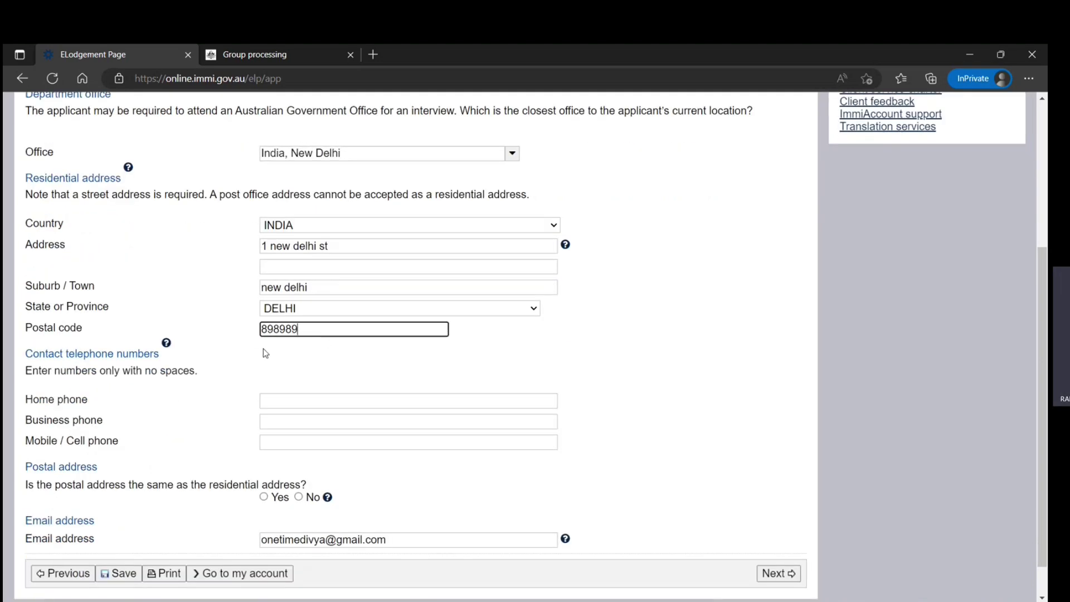
{"action": "scroll", "coordinate": [263, 353], "scroll_direction": "down", "scroll_amount": 1}
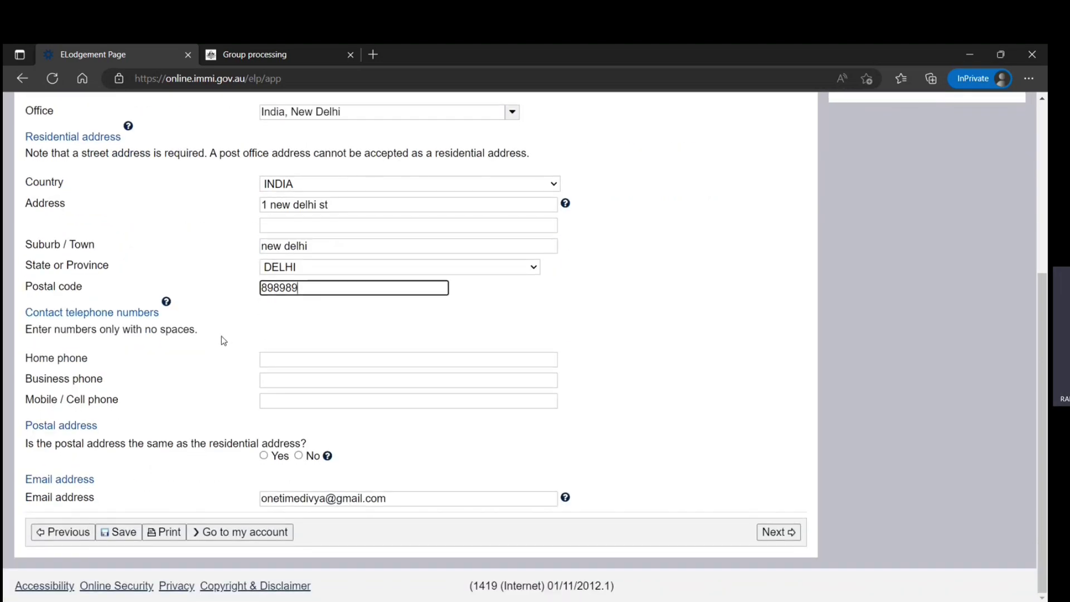
{"action": "left_click", "coordinate": [287, 362]}
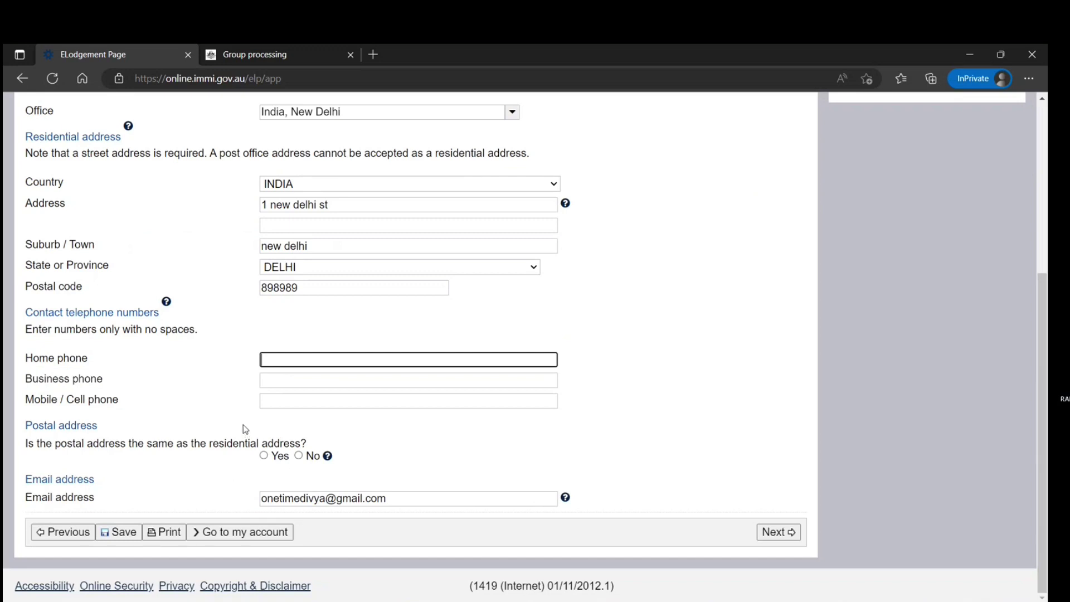
{"action": "type", "text": "898"}
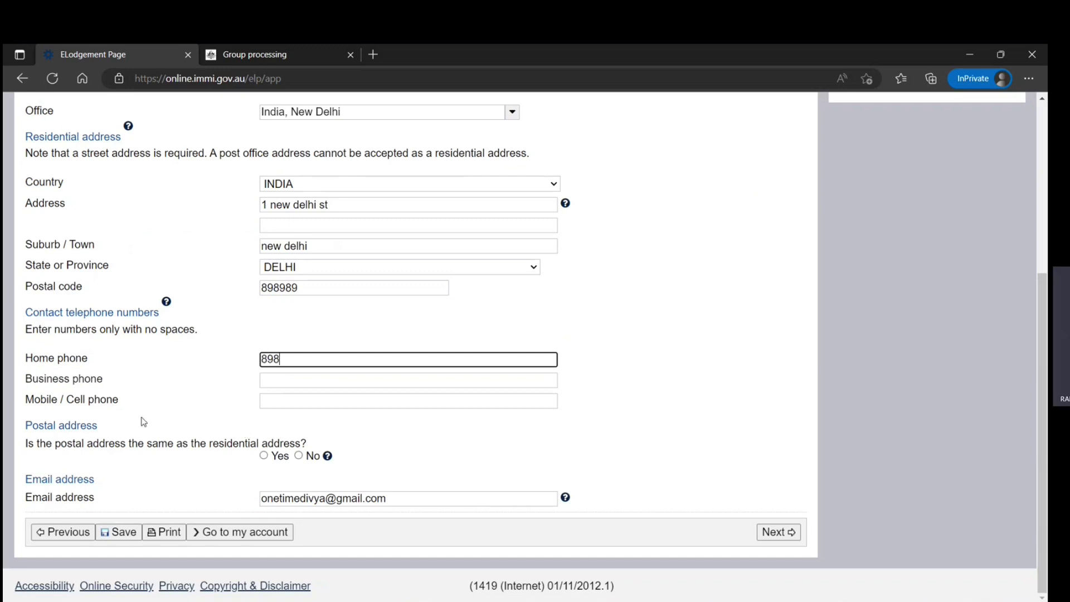
{"action": "type", "text": "989898"}
{"action": "left_click", "coordinate": [294, 402]}
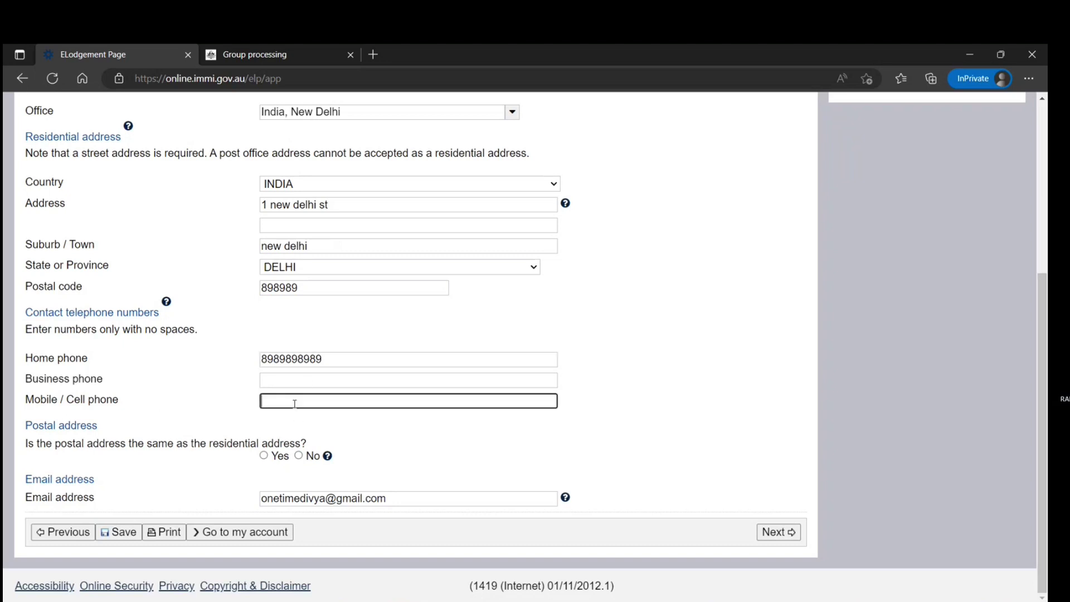
{"action": "type", "text": "9898989898"}
{"action": "left_click", "coordinate": [263, 456]}
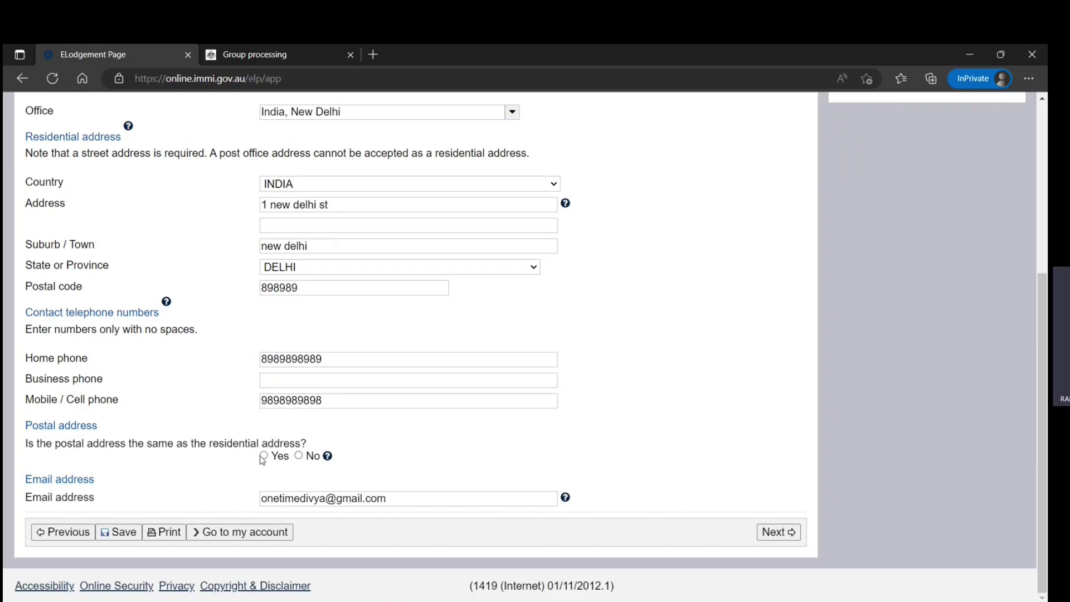
{"action": "left_click", "coordinate": [777, 532]}
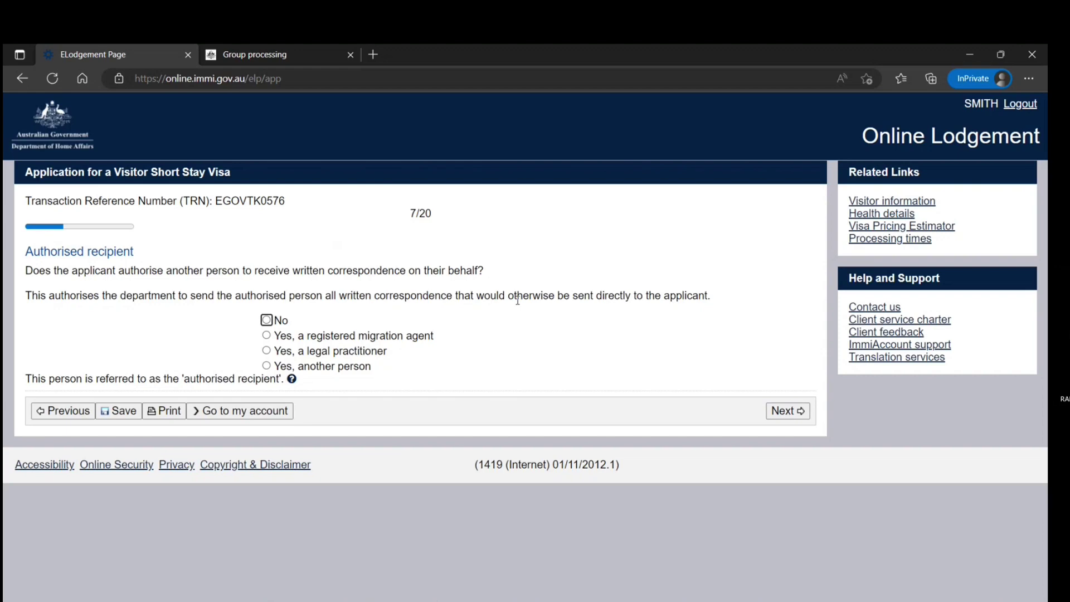
Step: Answer No to both authorised recipient and non-accompanying family members, advancing each page
{"action": "left_click", "coordinate": [266, 320]}
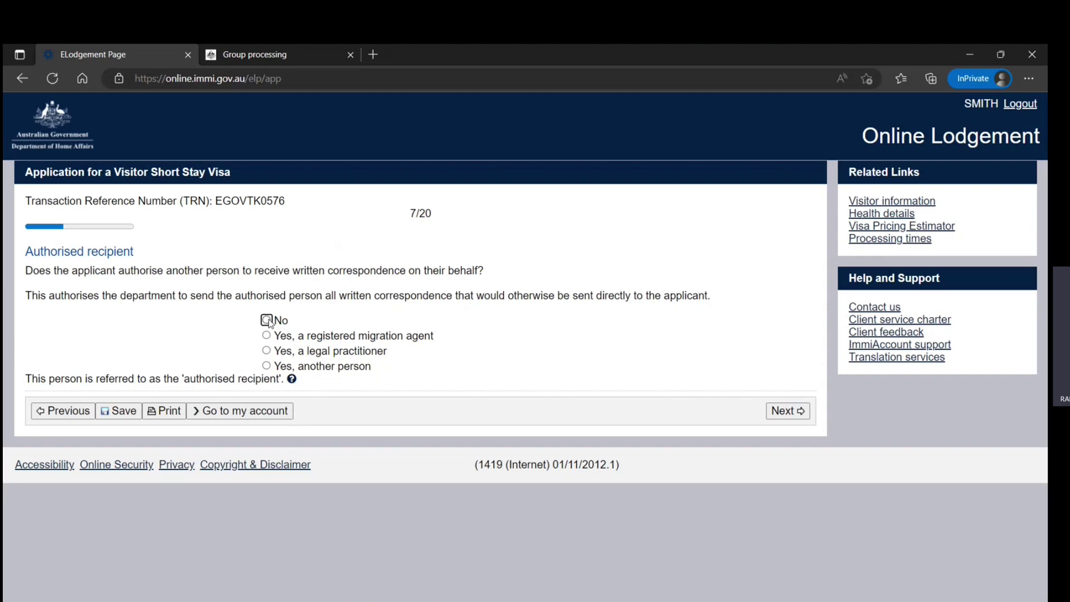
{"action": "scroll", "coordinate": [534, 392], "scroll_direction": "down", "scroll_amount": 1}
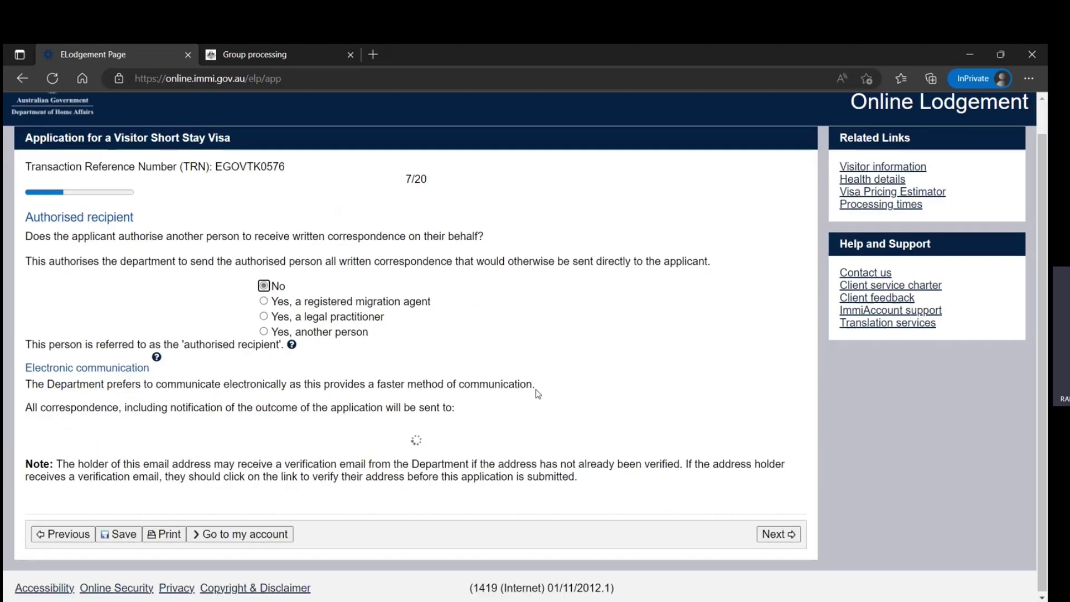
{"action": "scroll", "coordinate": [466, 400], "scroll_direction": "up", "scroll_amount": 1}
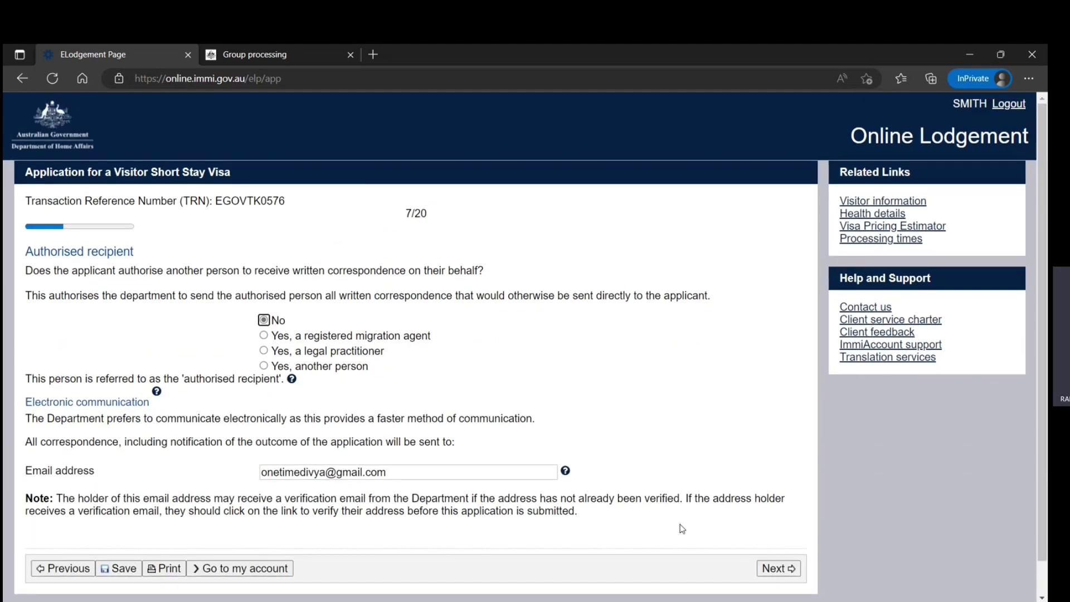
{"action": "left_click", "coordinate": [777, 532]}
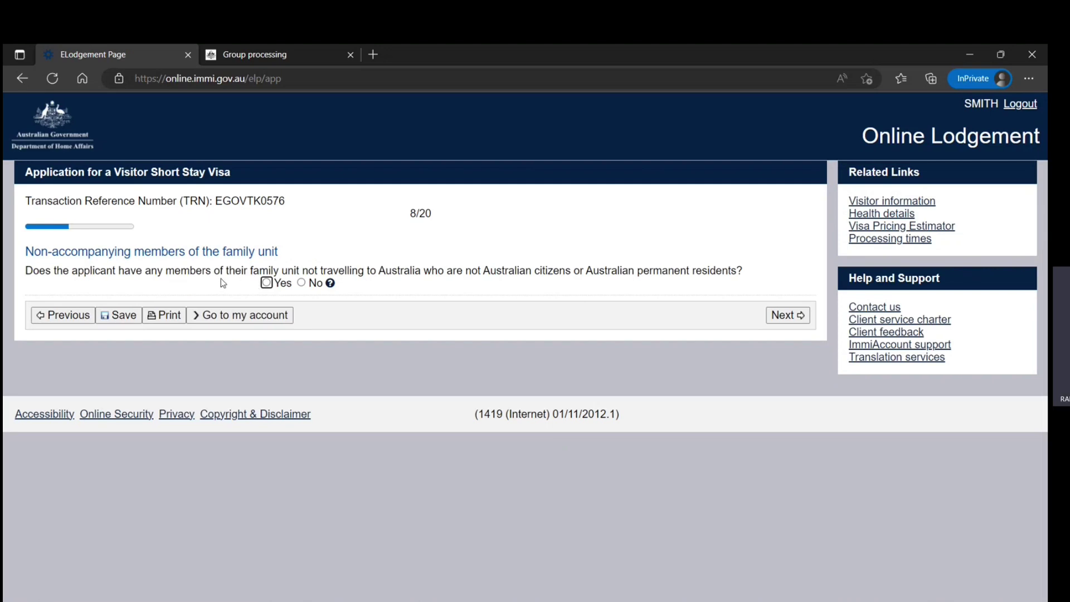
{"action": "left_click", "coordinate": [301, 282]}
{"action": "left_click", "coordinate": [787, 315]}
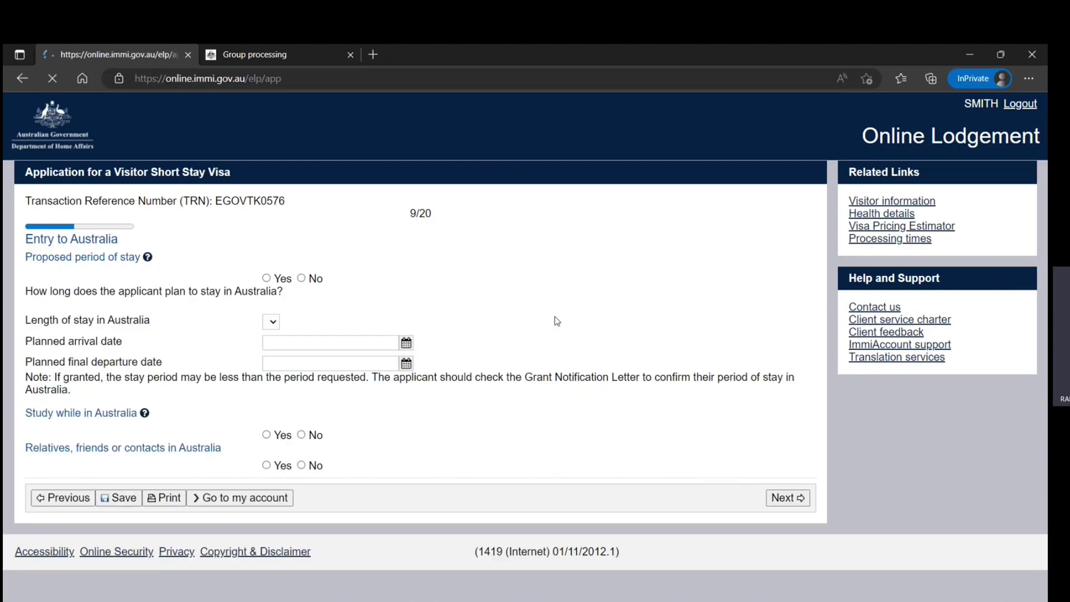
Step: Answer No to multiple entries and choose a stay of up to 3 months
{"action": "scroll", "coordinate": [530, 317], "scroll_direction": "down", "scroll_amount": 1}
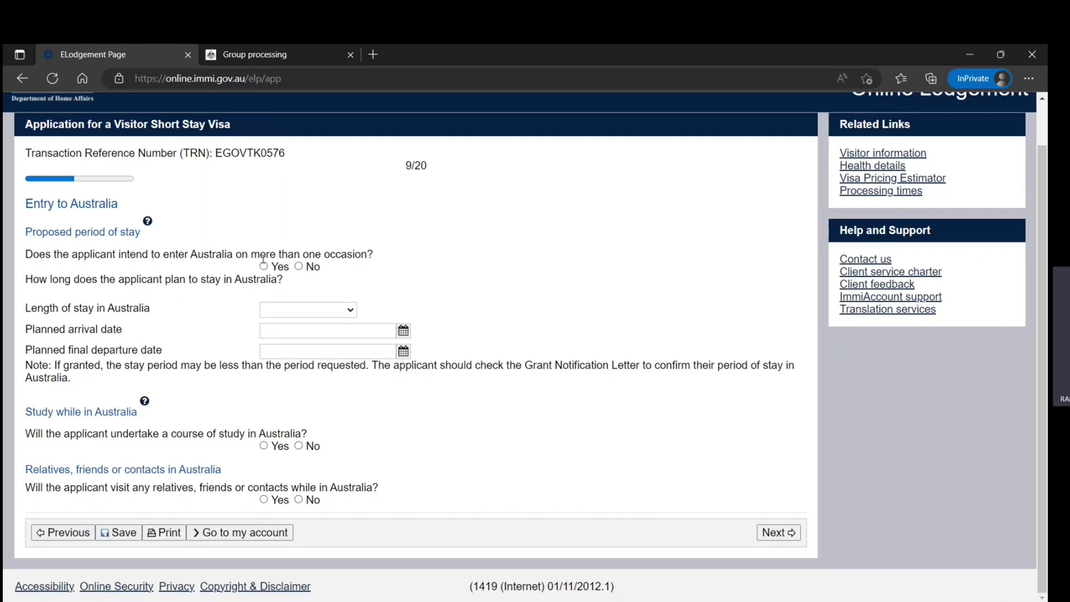
{"action": "left_click", "coordinate": [300, 268]}
{"action": "left_click", "coordinate": [347, 312]}
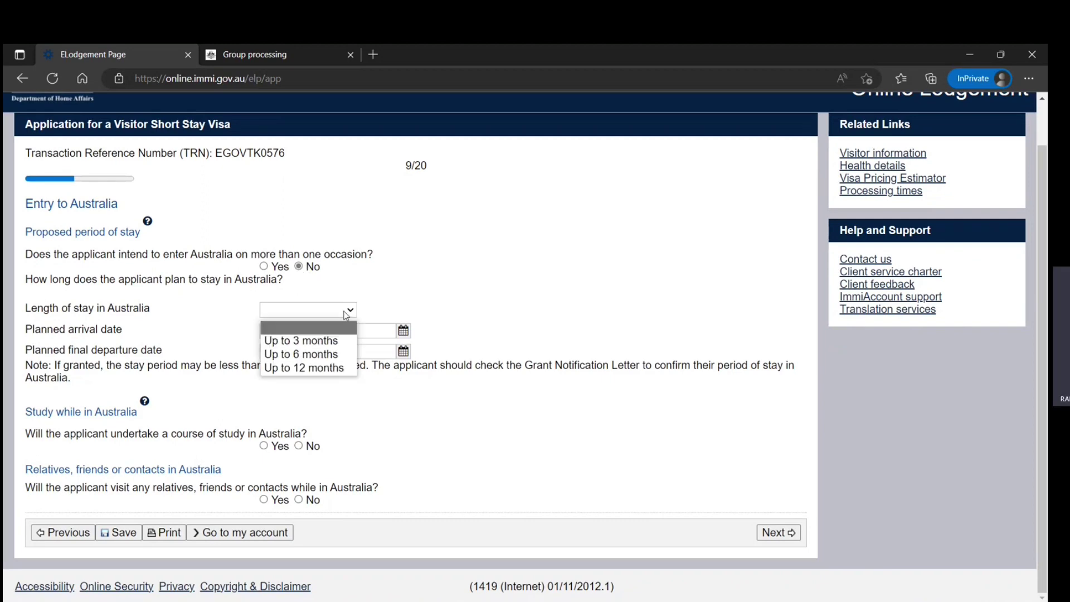
{"action": "left_click", "coordinate": [301, 341]}
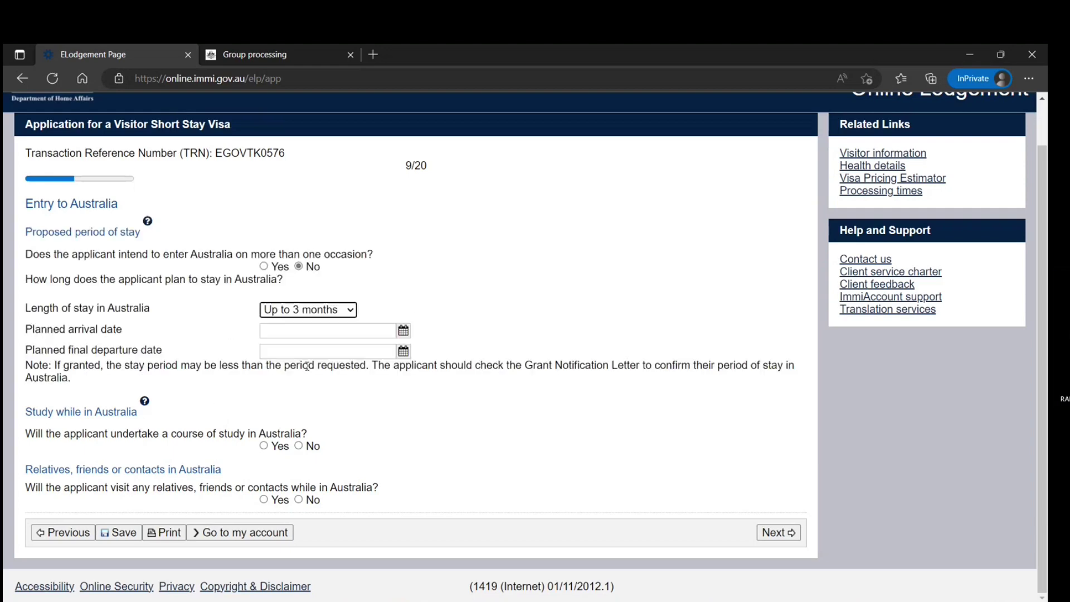
Step: Set the planned arrival date to 31 January 2023
{"action": "left_click", "coordinate": [403, 332]}
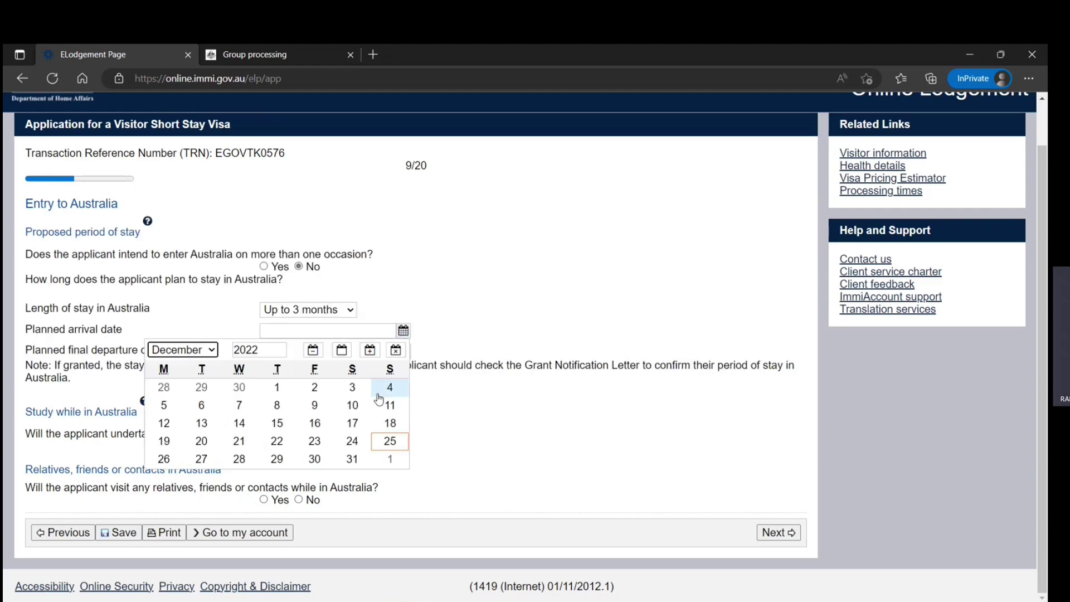
{"action": "left_click", "coordinate": [212, 352]}
{"action": "left_click", "coordinate": [195, 368]}
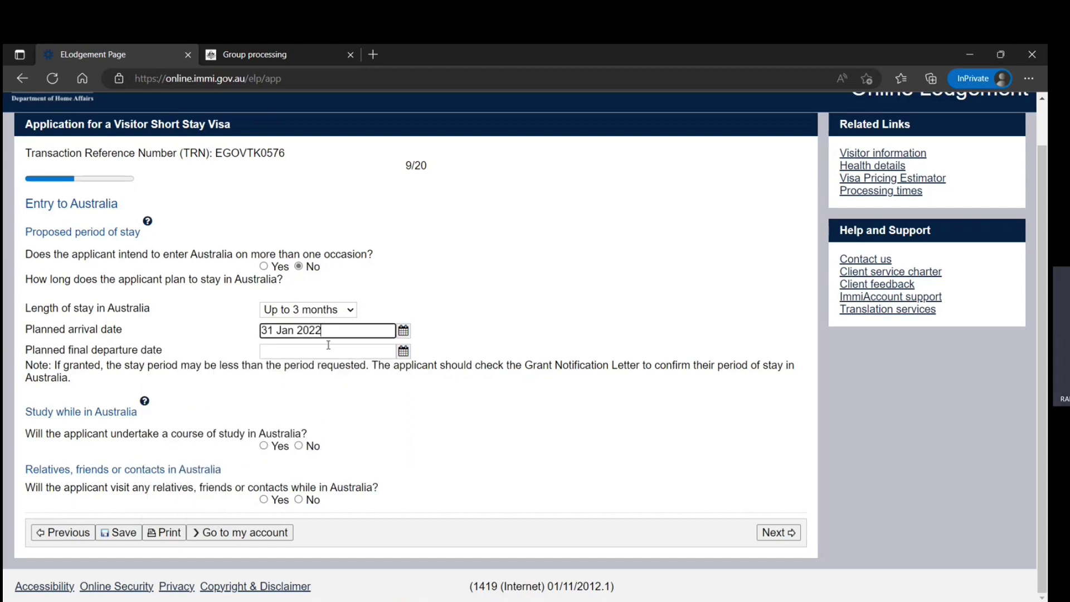
{"action": "left_click", "coordinate": [403, 351]}
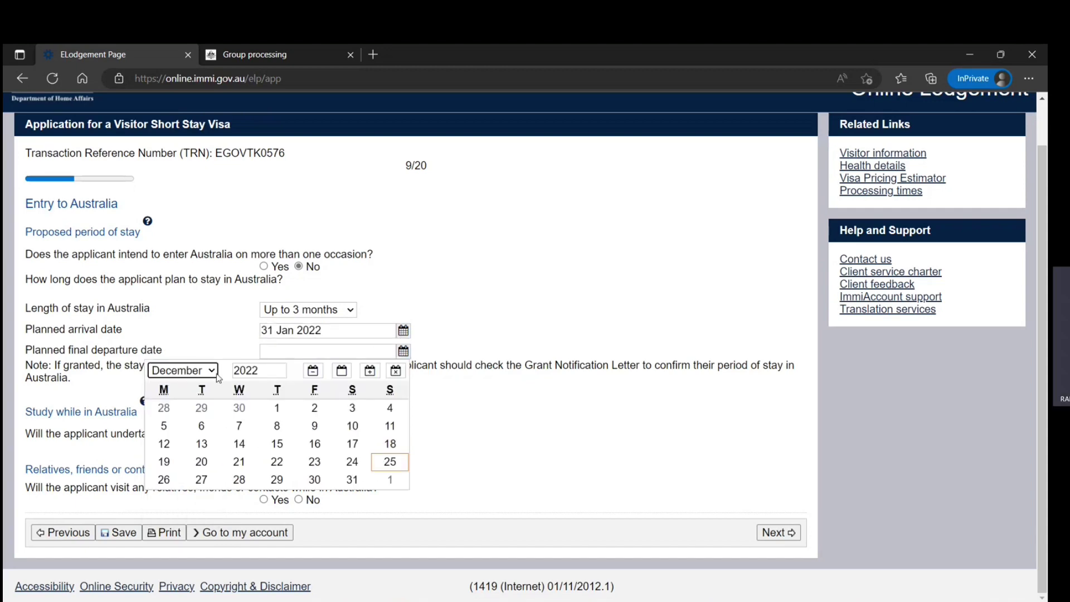
{"action": "left_click", "coordinate": [210, 377]}
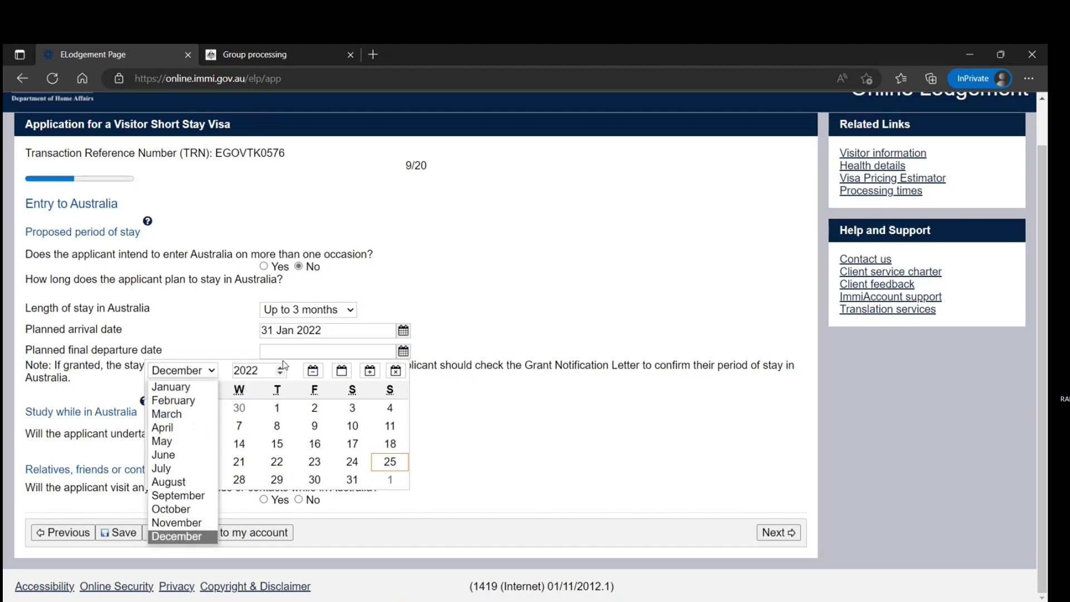
{"action": "left_click", "coordinate": [378, 335]}
{"action": "left_click", "coordinate": [403, 333]}
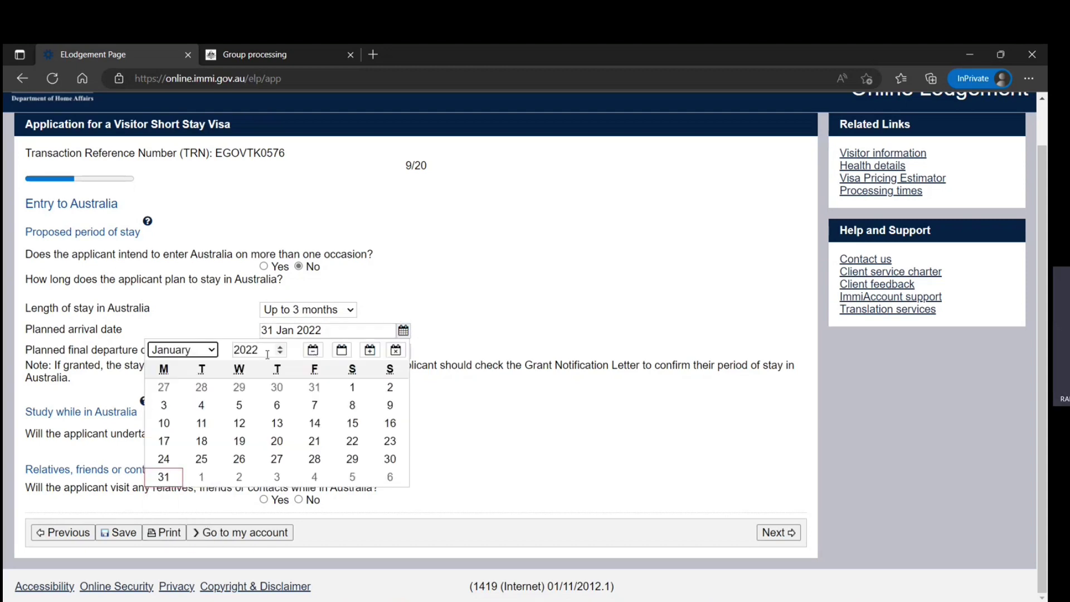
{"action": "left_click", "coordinate": [281, 346]}
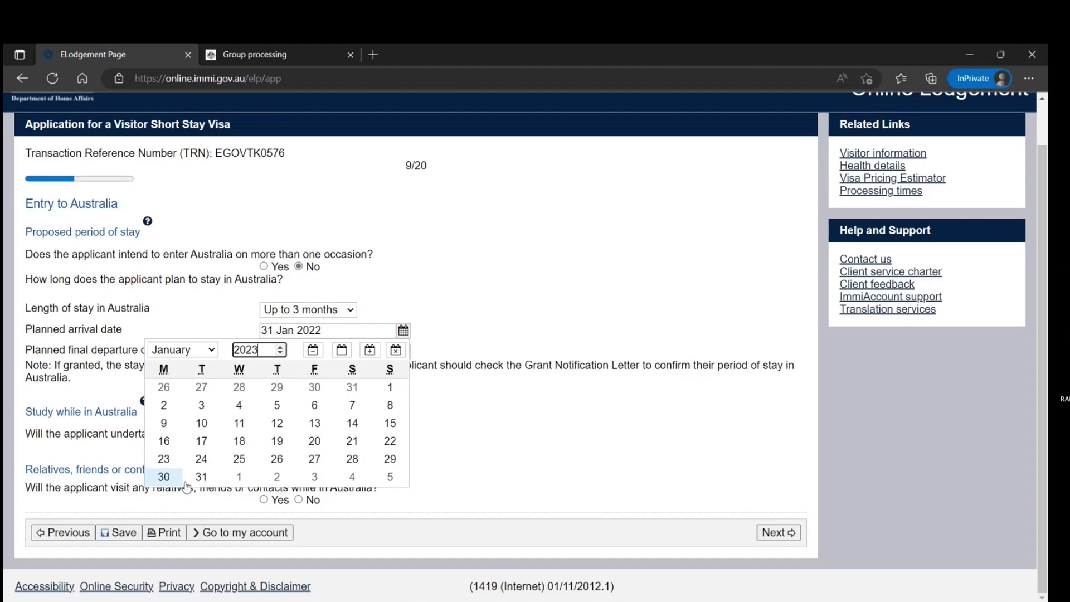
{"action": "left_click", "coordinate": [201, 477]}
Step: Set departure to 28 February 2023, answer No to study and visiting relatives, and continue
{"action": "left_click", "coordinate": [351, 352]}
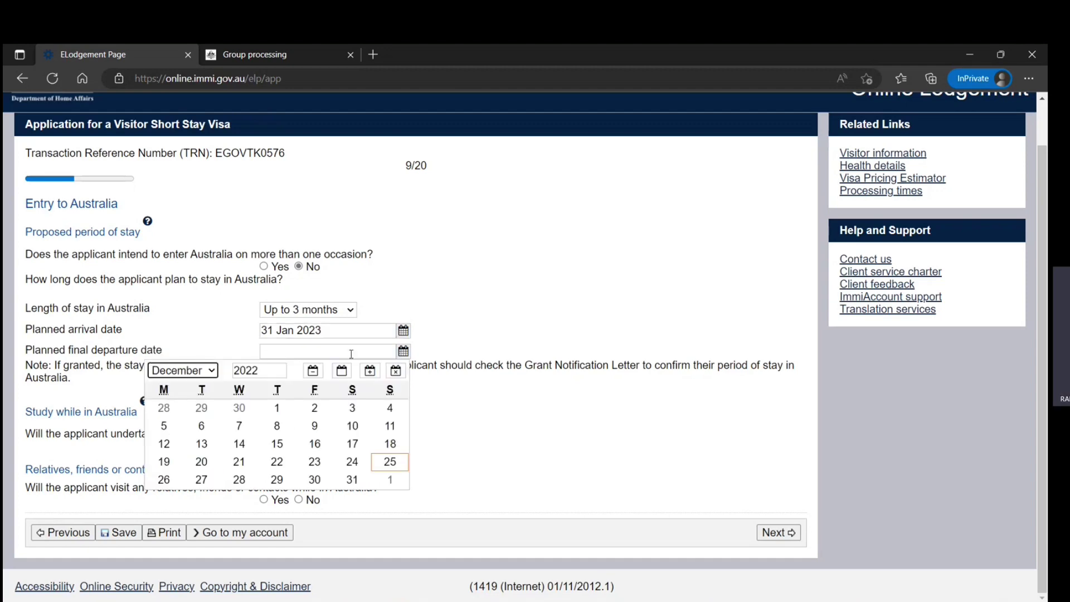
{"action": "left_click", "coordinate": [212, 371]}
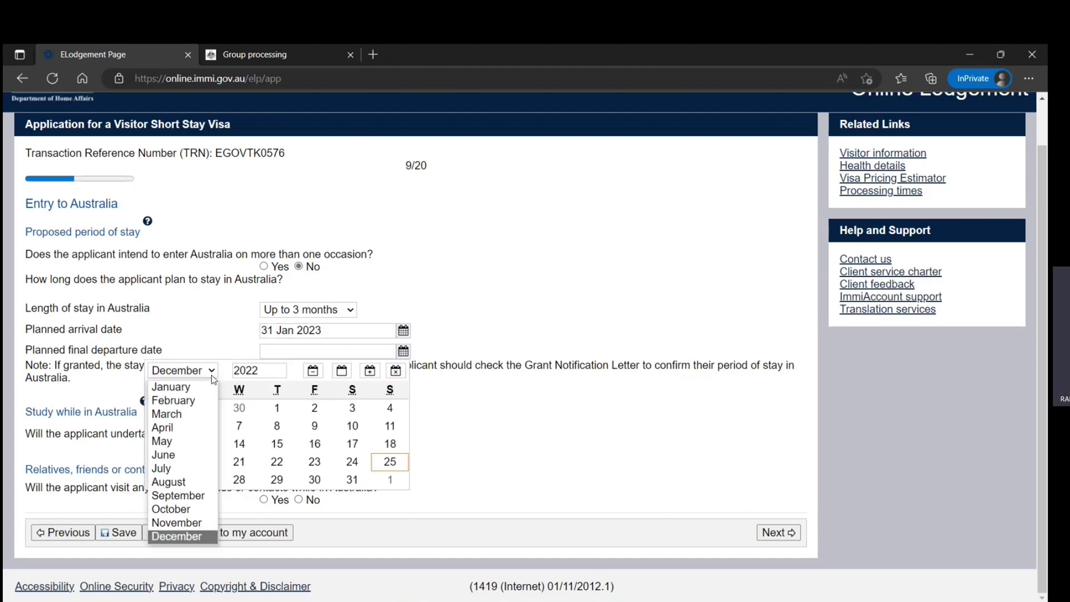
{"action": "left_click", "coordinate": [193, 401]}
{"action": "left_click", "coordinate": [281, 368]}
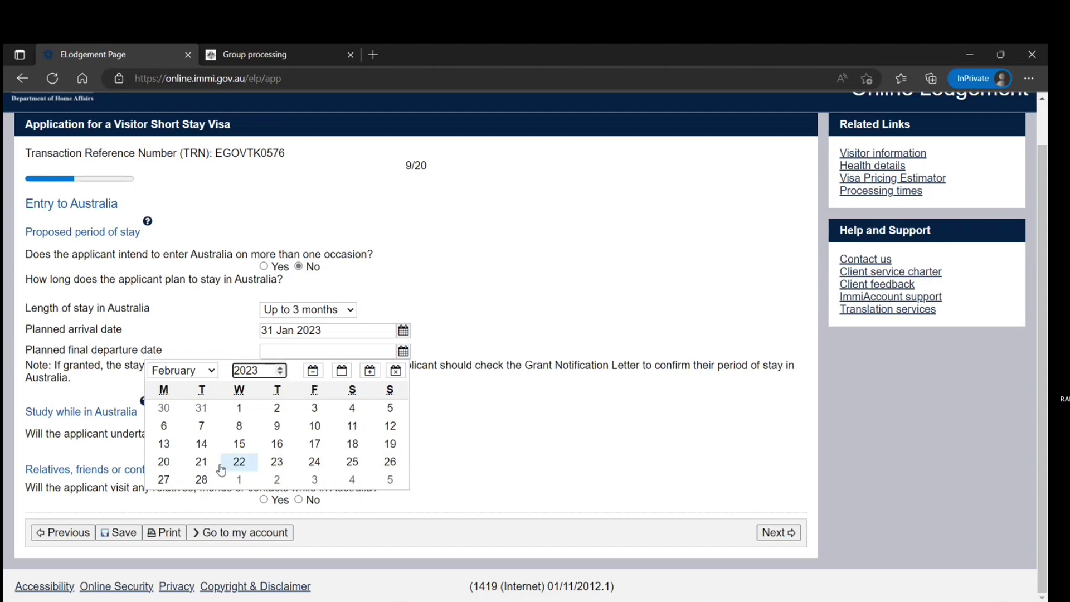
{"action": "left_click", "coordinate": [202, 480]}
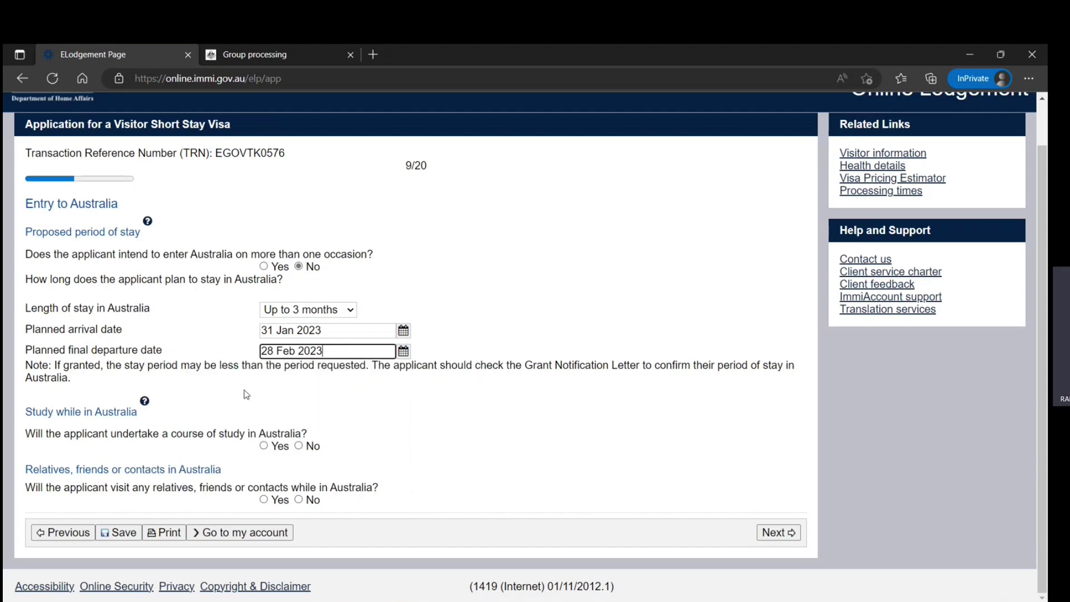
{"action": "left_click", "coordinate": [300, 446]}
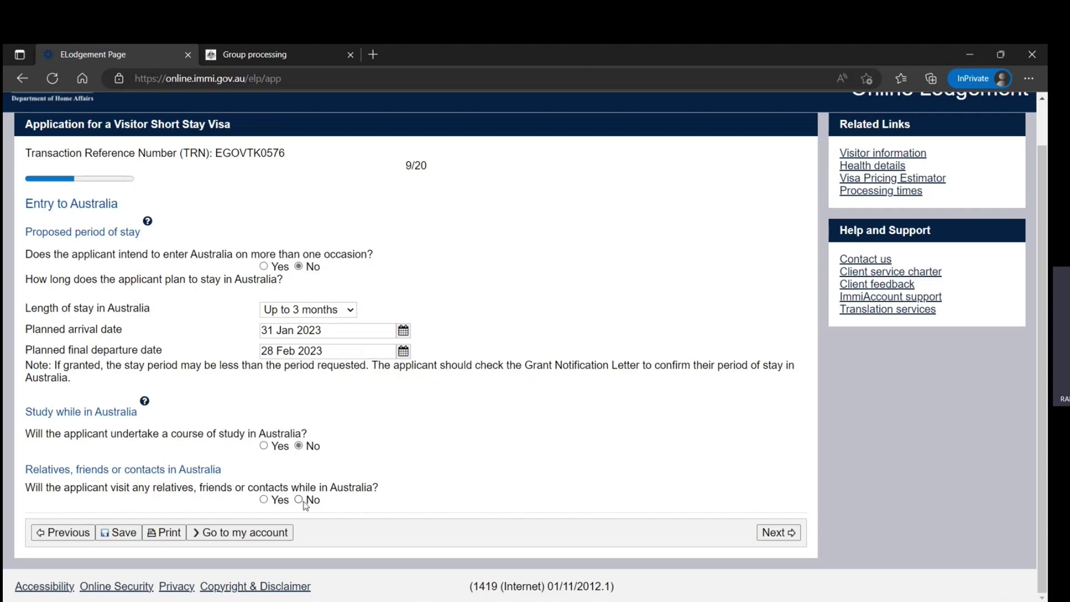
{"action": "left_click", "coordinate": [301, 500]}
{"action": "left_click", "coordinate": [778, 533]}
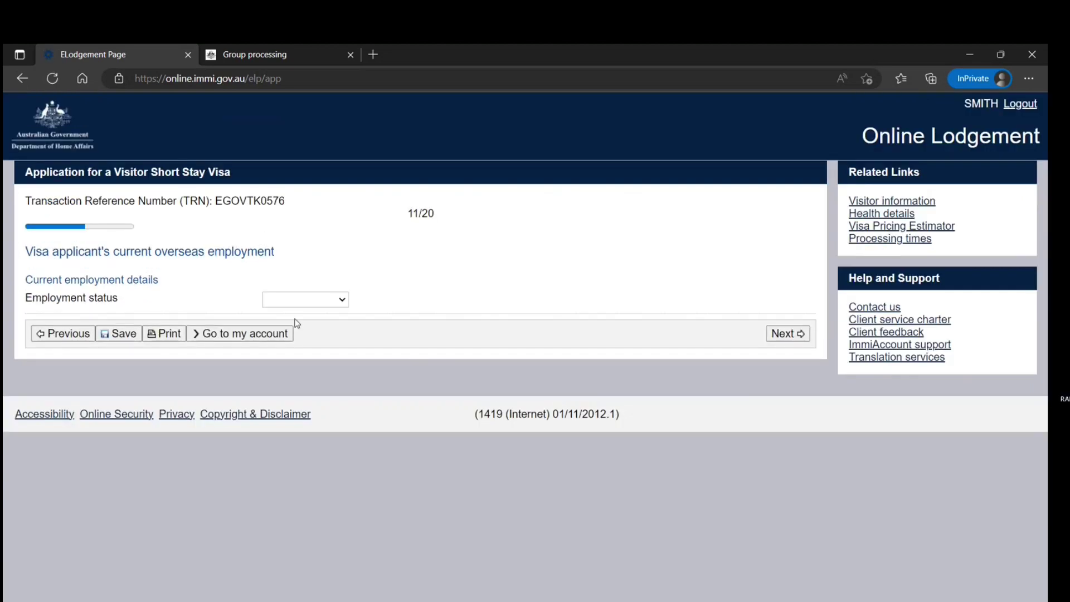
Step: Try Employed and Self employed, settle on Unemployed as employment status, and submit
{"action": "left_click", "coordinate": [320, 302]}
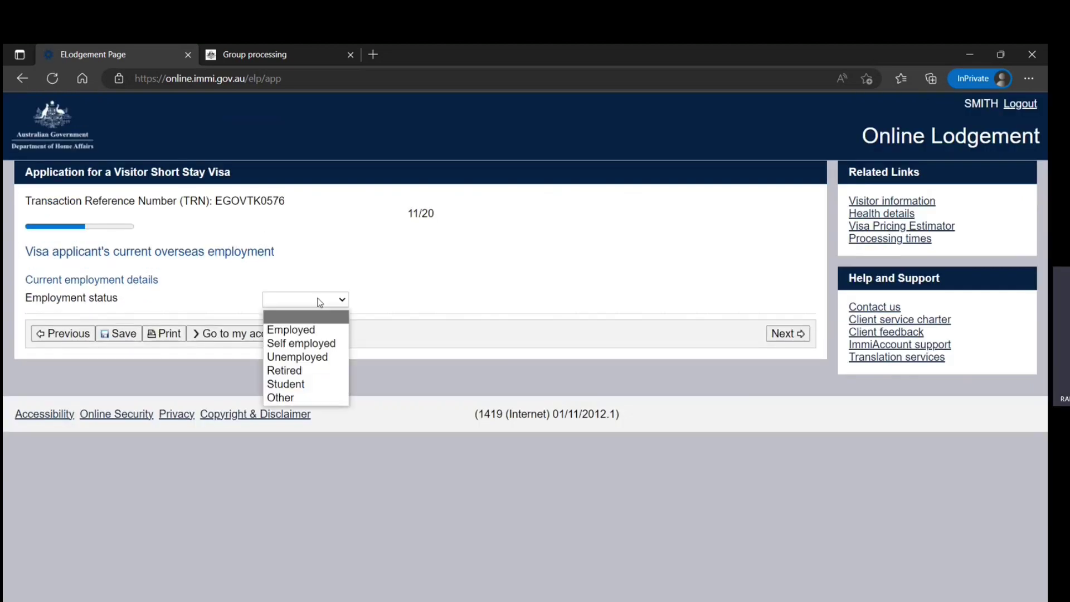
{"action": "left_click", "coordinate": [311, 331]}
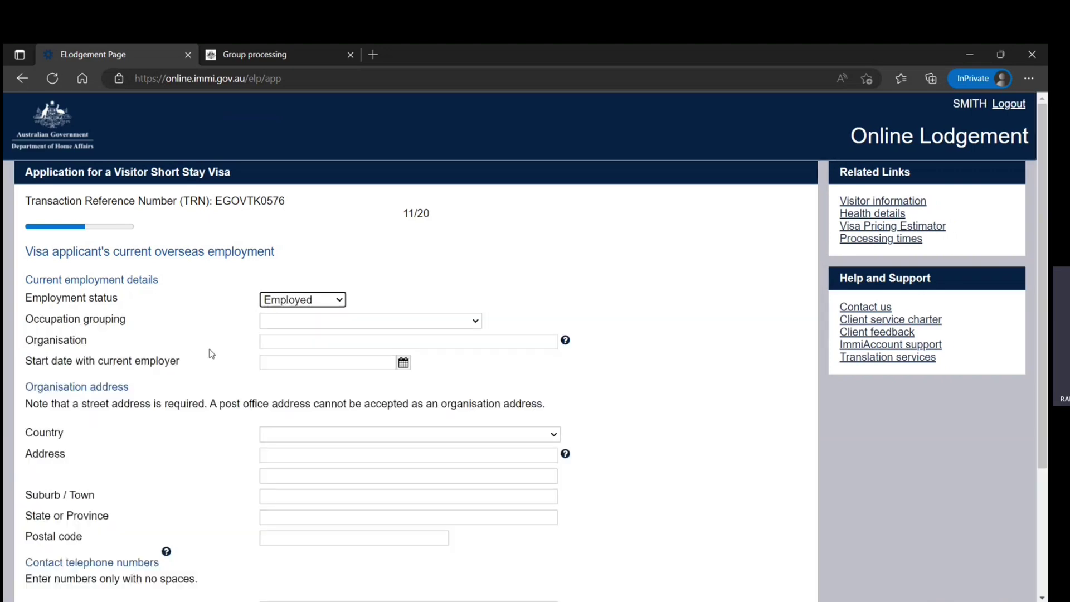
{"action": "left_click", "coordinate": [310, 320]}
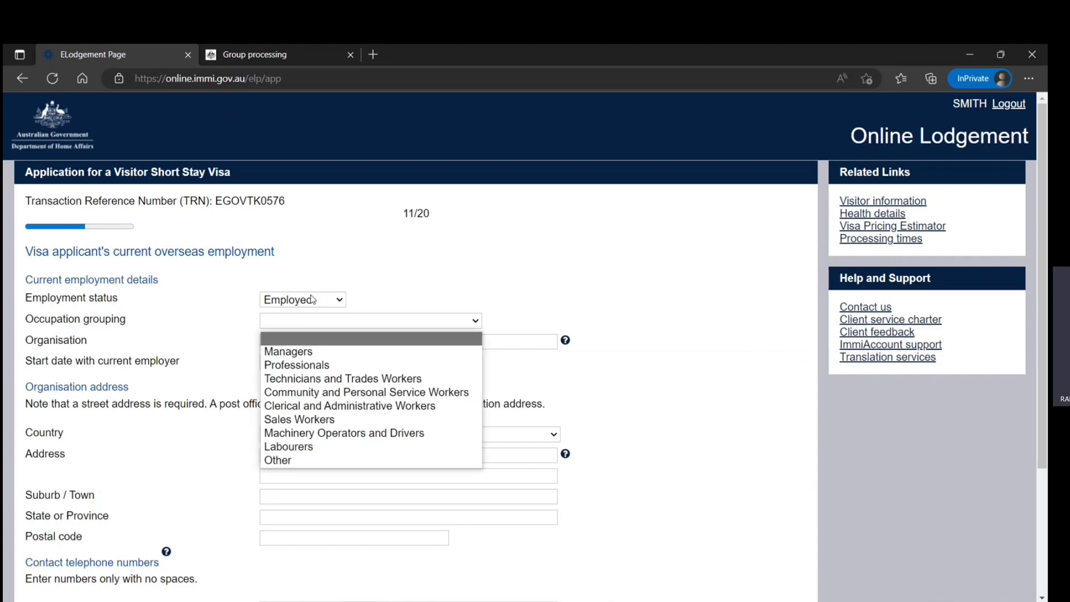
{"action": "left_click", "coordinate": [312, 301]}
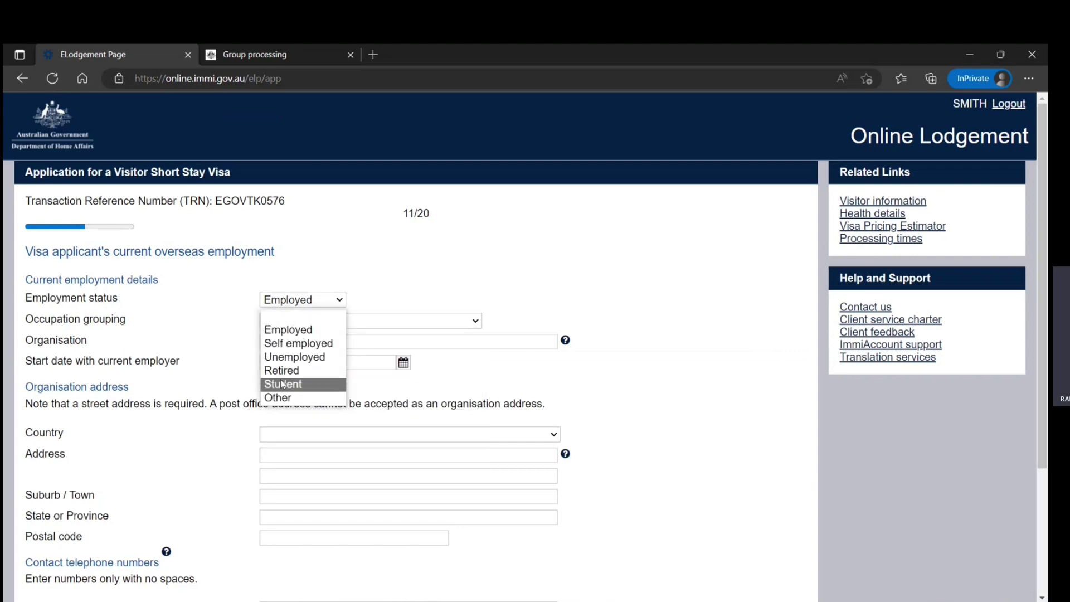
{"action": "left_click", "coordinate": [286, 356]}
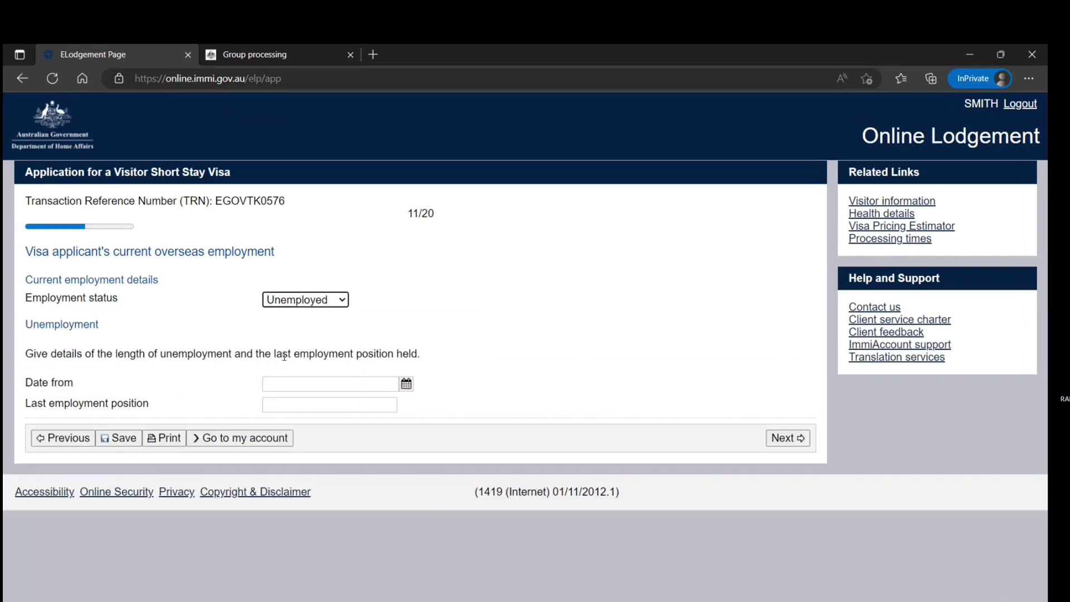
{"action": "left_click", "coordinate": [326, 301]}
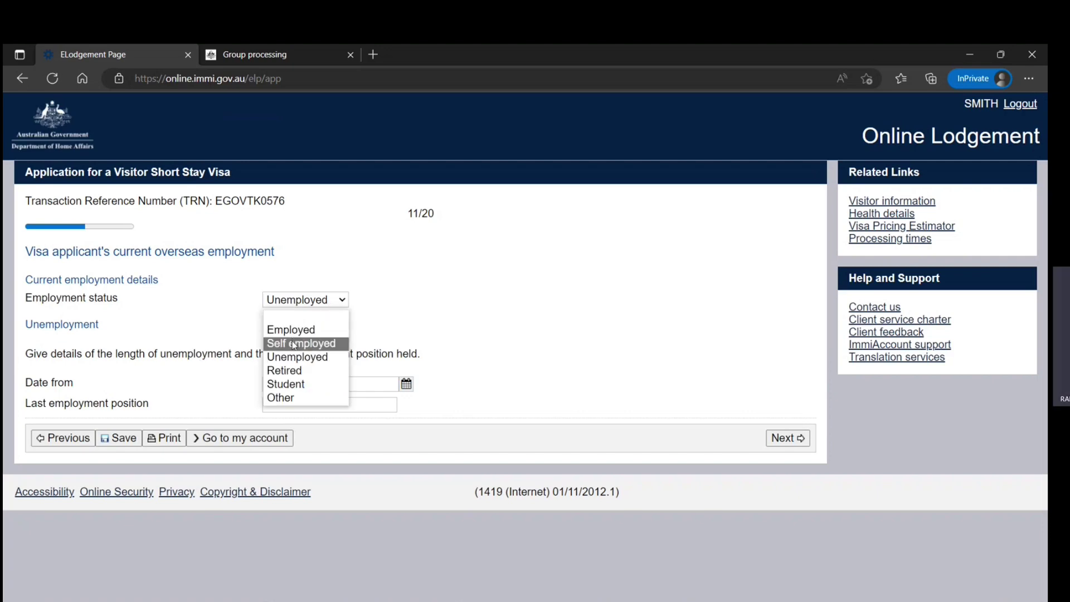
{"action": "left_click", "coordinate": [294, 343]}
{"action": "scroll", "coordinate": [258, 442], "scroll_direction": "down", "scroll_amount": 3}
{"action": "scroll", "coordinate": [258, 442], "scroll_direction": "up", "scroll_amount": 3}
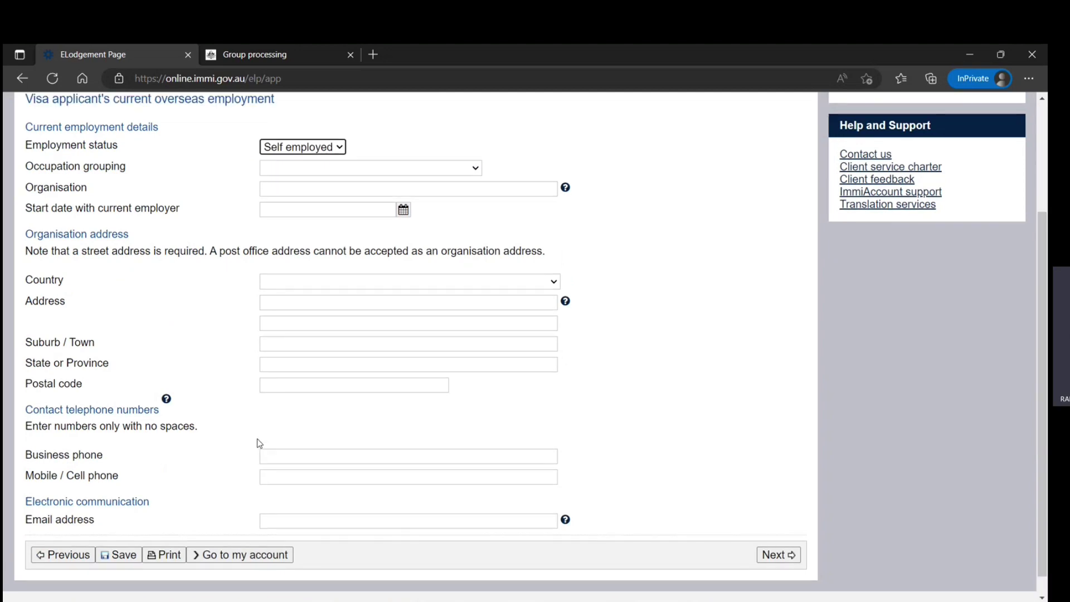
{"action": "left_click", "coordinate": [321, 301]}
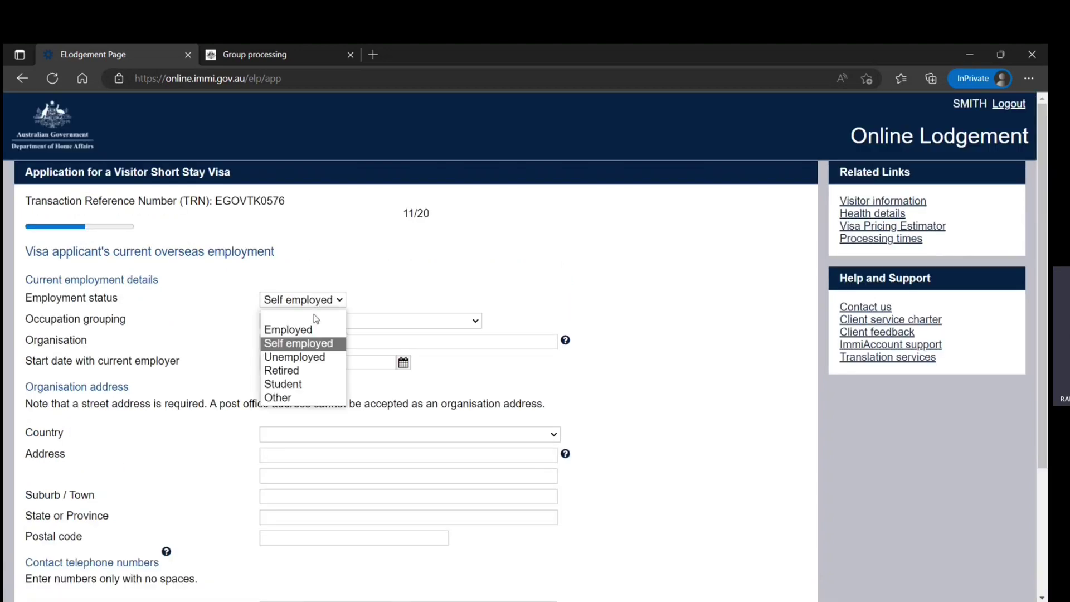
{"action": "left_click", "coordinate": [293, 358]}
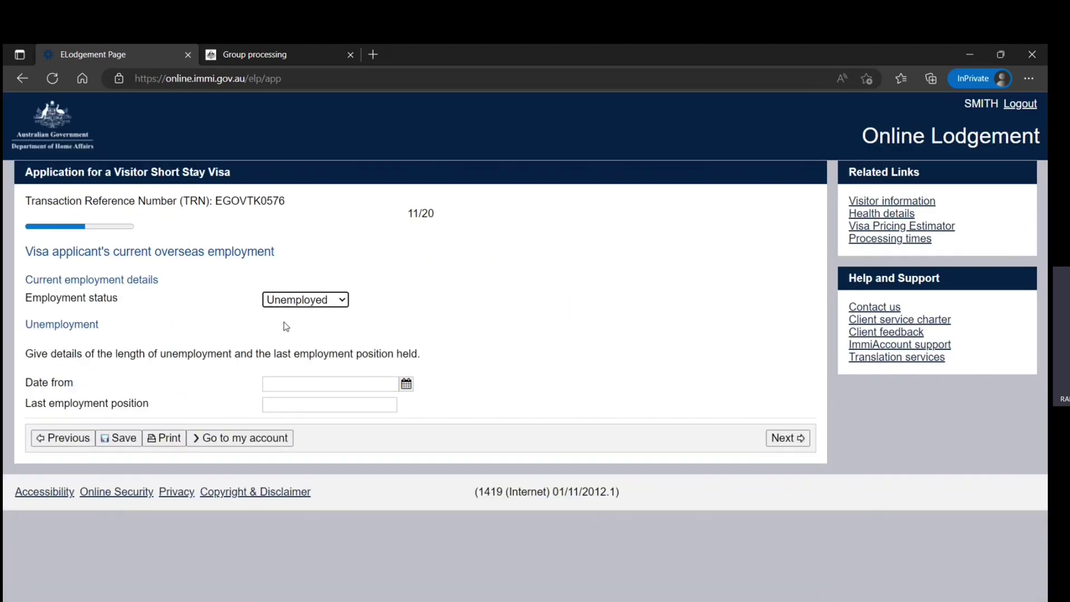
{"action": "left_click", "coordinate": [787, 438]}
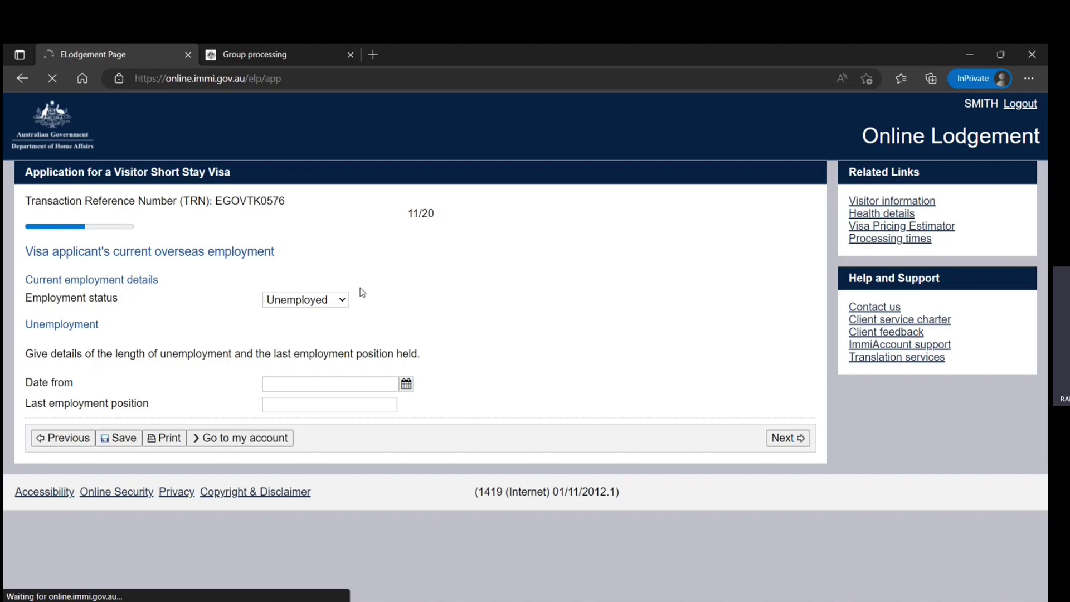
Step: Change the Date from year to 2012, initially picking 07 December 2012
{"action": "scroll", "coordinate": [322, 325], "scroll_direction": "down", "scroll_amount": 2}
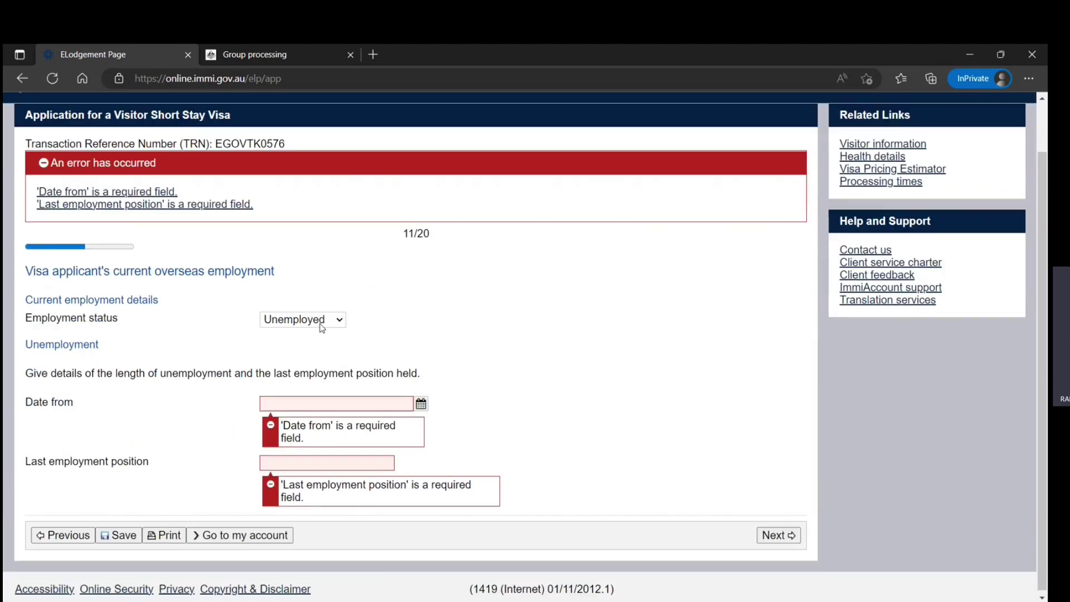
{"action": "left_click", "coordinate": [420, 402]}
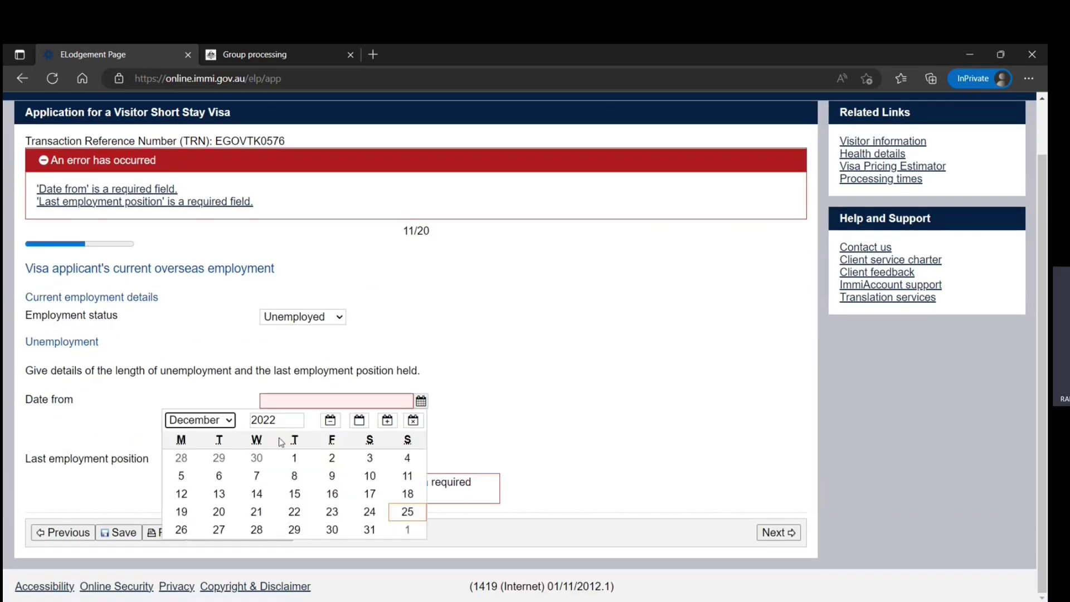
{"action": "left_click_drag", "start_coordinate": [276, 420], "coordinate": [264, 419]}
{"action": "type", "text": "12"}
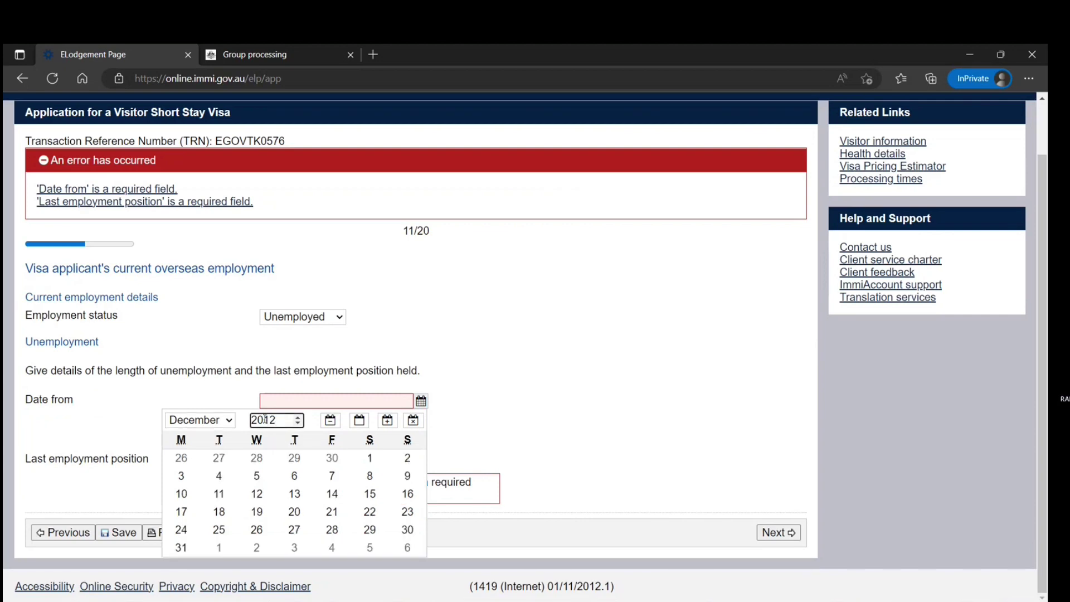
{"action": "left_click", "coordinate": [332, 475]}
{"action": "left_click", "coordinate": [384, 462]}
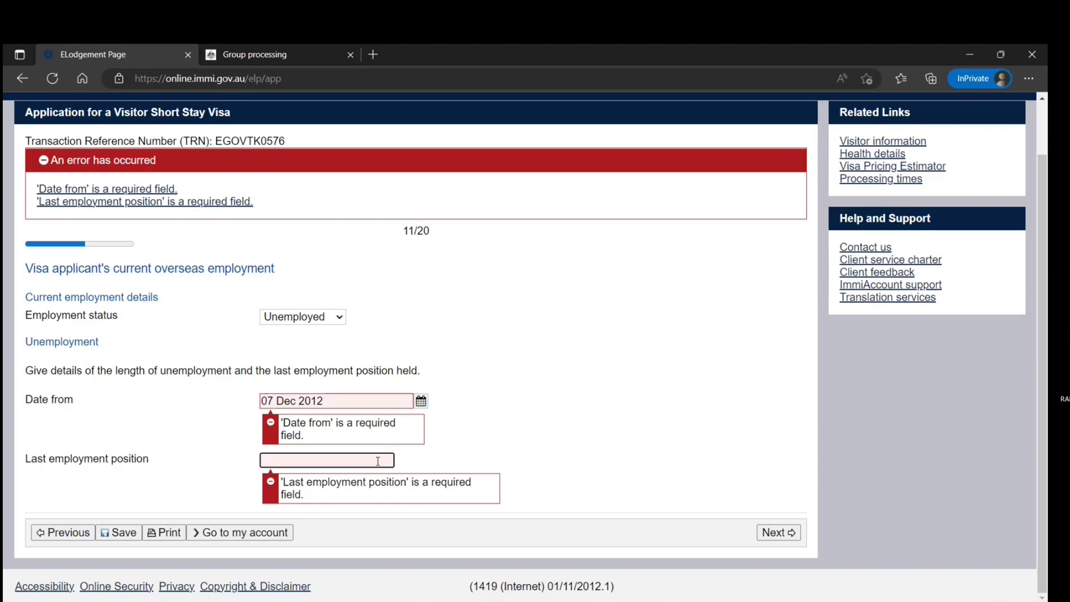
{"action": "left_click", "coordinate": [467, 439]}
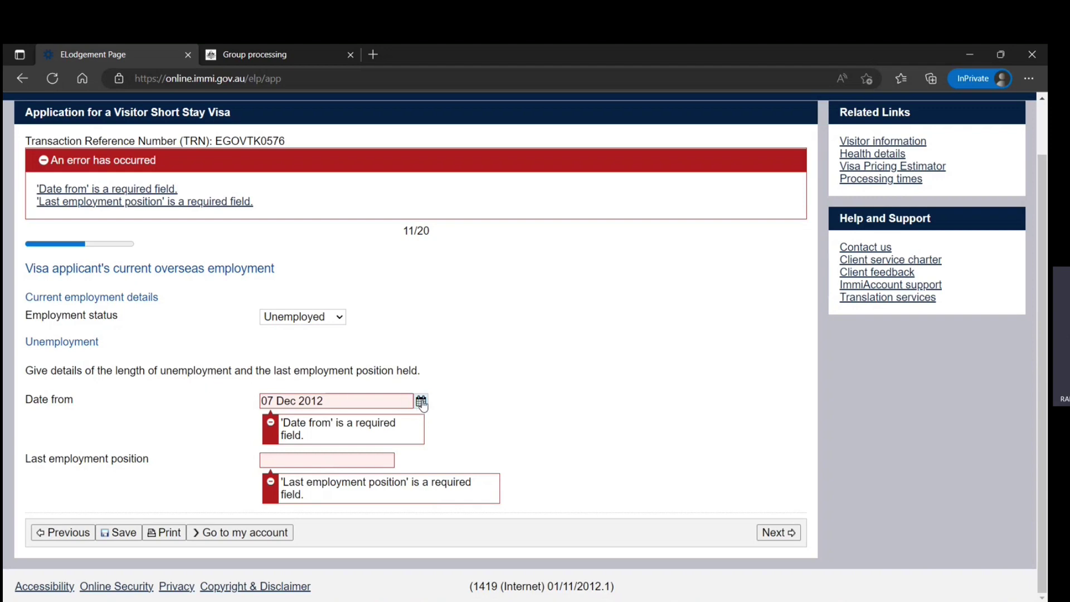
Step: Correct Date from to 01 December 2012, enter last position 'IT Helpdesk', and submit
{"action": "left_click", "coordinate": [421, 402]}
{"action": "left_click", "coordinate": [227, 422]}
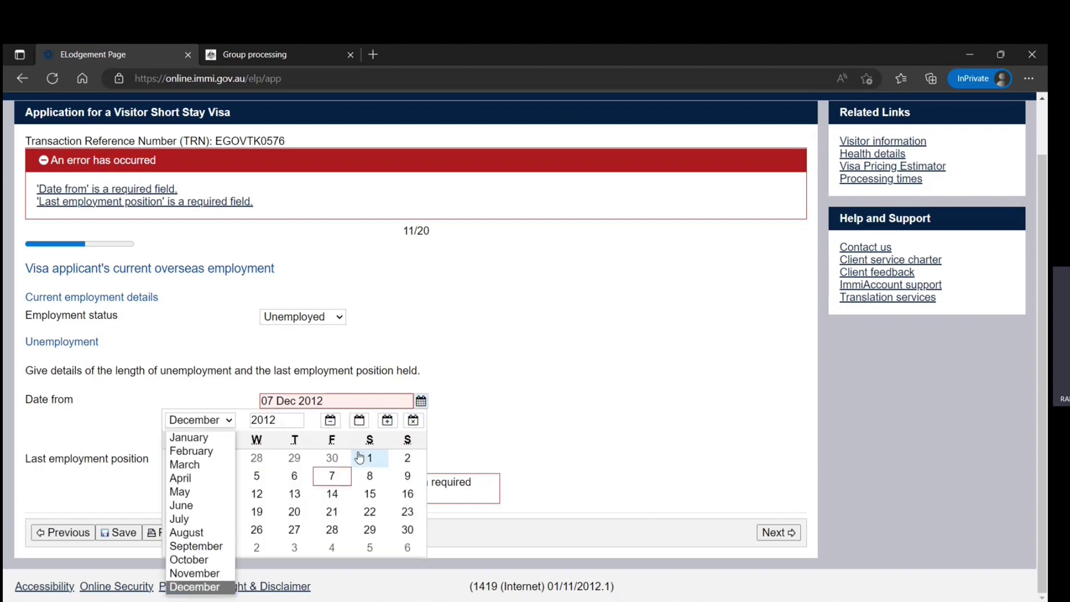
{"action": "left_click", "coordinate": [368, 457]}
{"action": "left_click", "coordinate": [301, 462]}
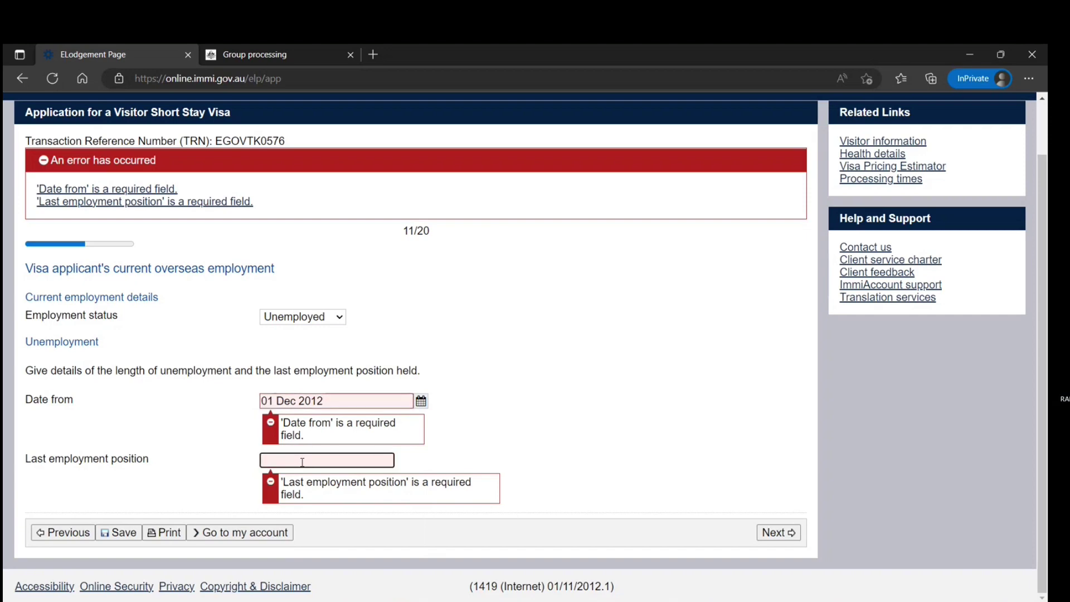
{"action": "type", "text": "IT"}
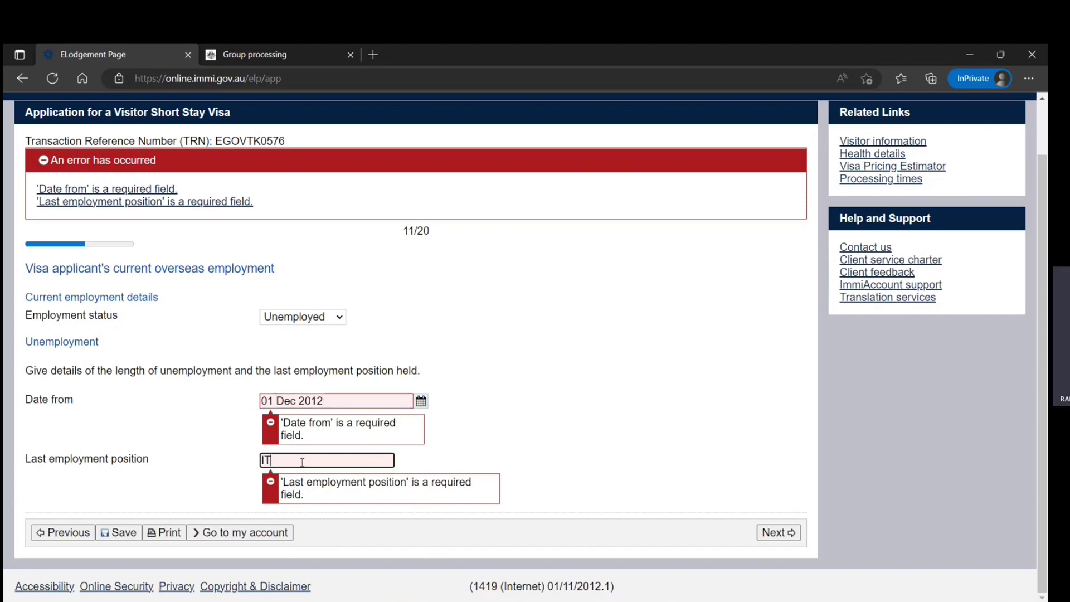
{"action": "type", "text": " Helpdesk"}
{"action": "left_click", "coordinate": [780, 532]}
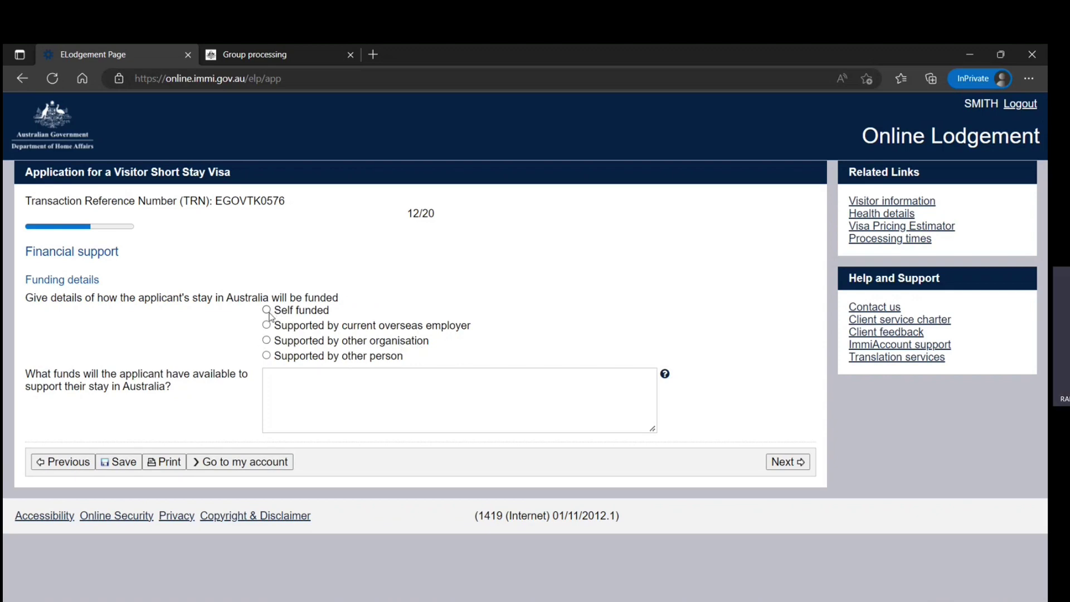
Step: Choose Self funded, enter 60000 as available funds, view the funding help, and submit
{"action": "left_click", "coordinate": [267, 311]}
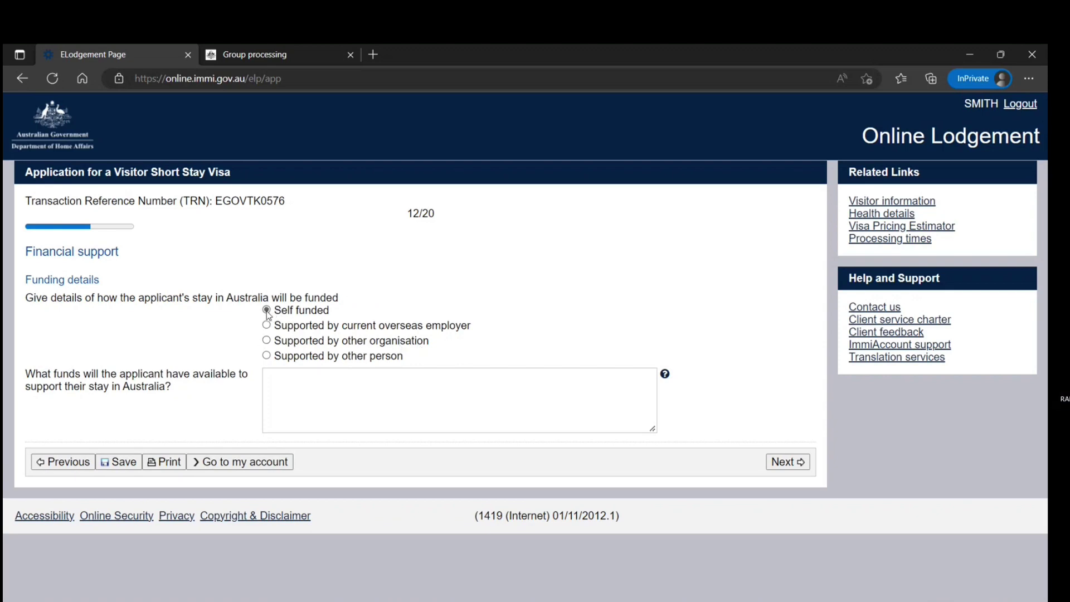
{"action": "left_click", "coordinate": [318, 400]}
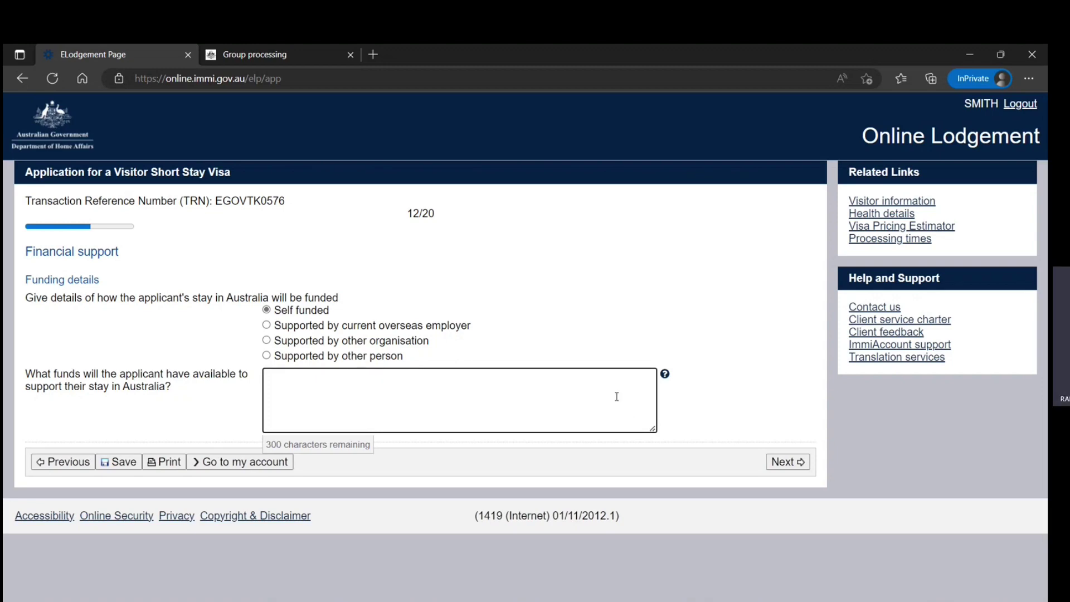
{"action": "type", "text": "60000"}
{"action": "left_click", "coordinate": [664, 374]}
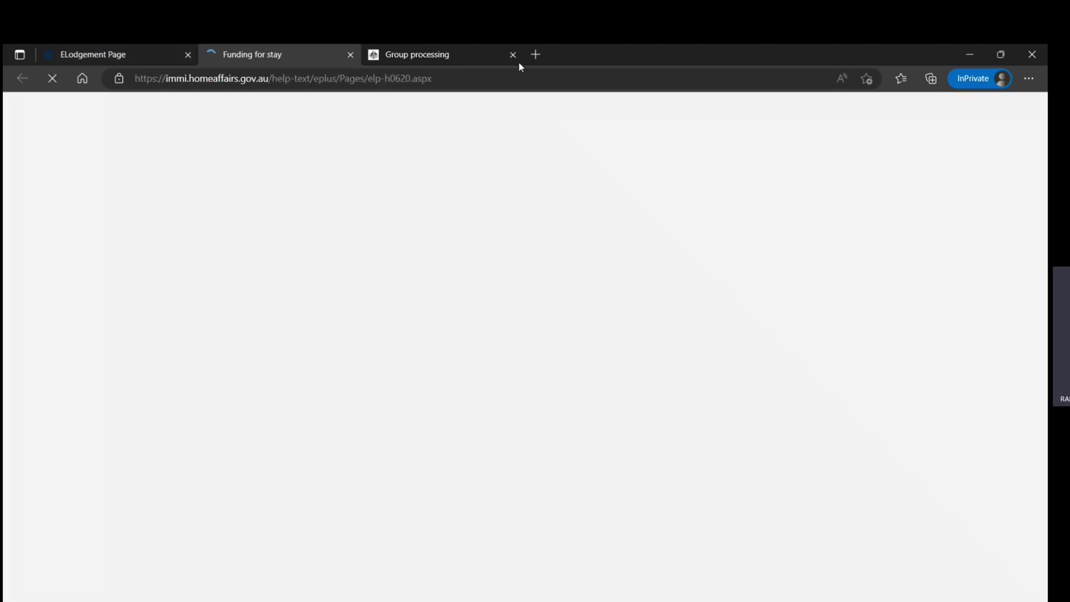
{"action": "left_click", "coordinate": [513, 54]}
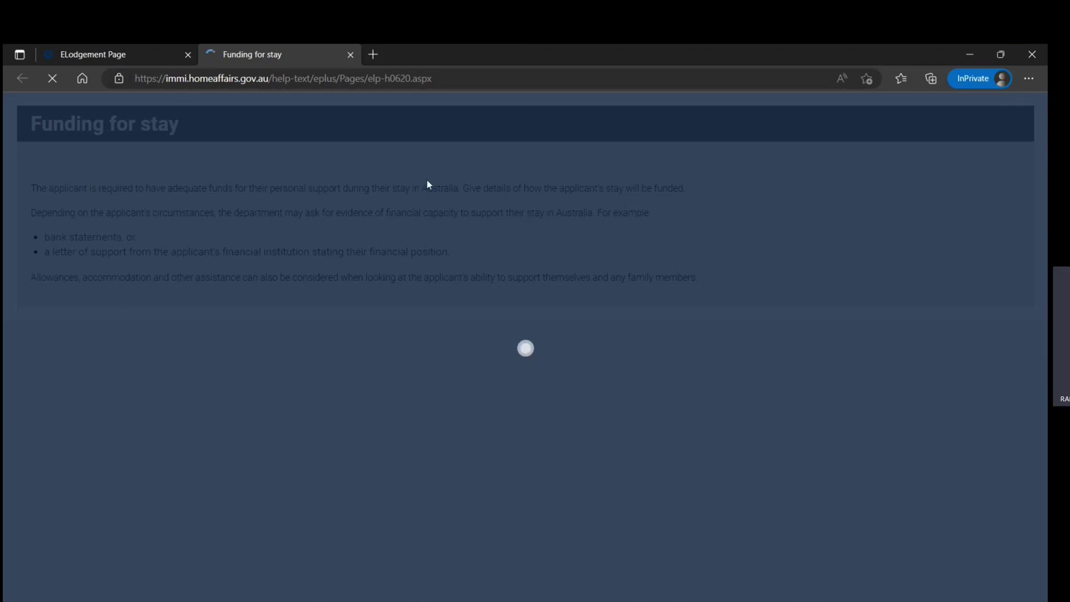
{"action": "left_click", "coordinate": [144, 55]}
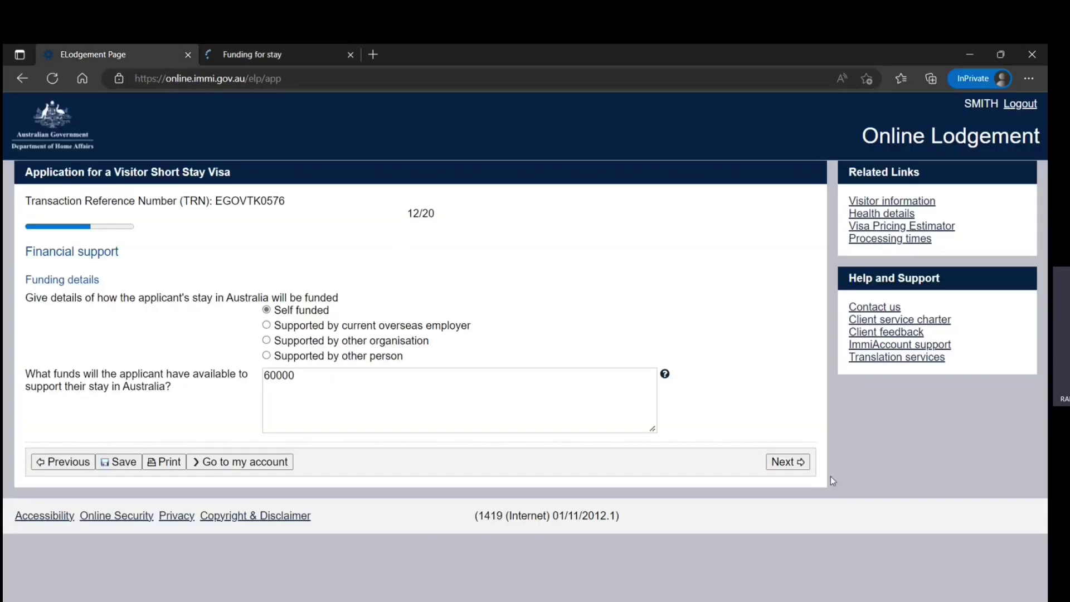
{"action": "left_click", "coordinate": [795, 464]}
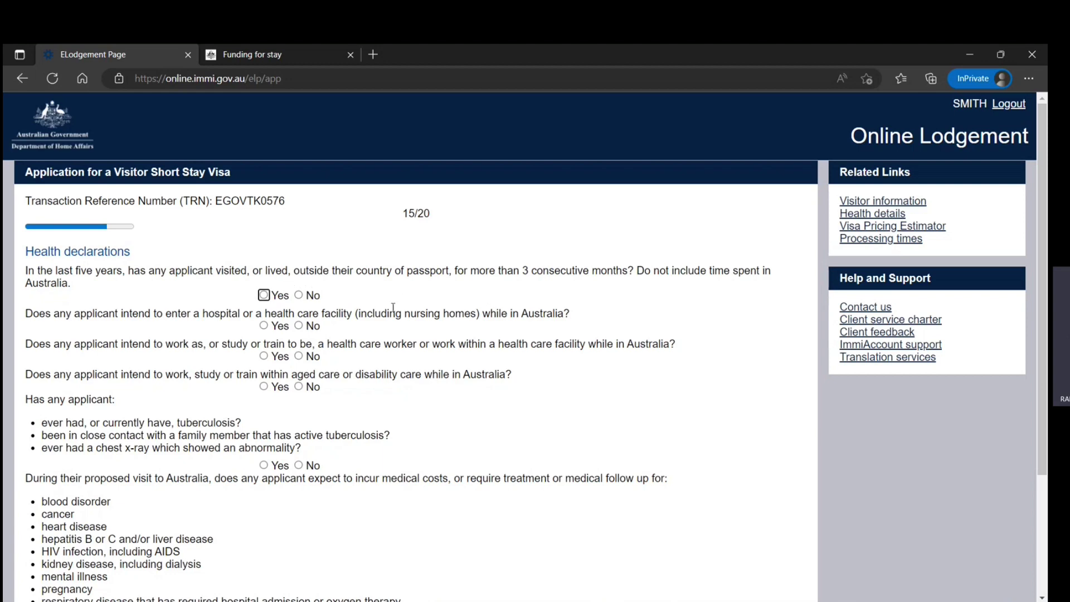
Step: Answer No to overseas residence, care work, tuberculosis, medical costs and mobility questions, then submit
{"action": "left_click", "coordinate": [298, 296]}
{"action": "left_click", "coordinate": [299, 357]}
{"action": "left_click", "coordinate": [299, 387]}
{"action": "scroll", "coordinate": [296, 334], "scroll_direction": "down", "scroll_amount": 3}
{"action": "left_click", "coordinate": [301, 312]}
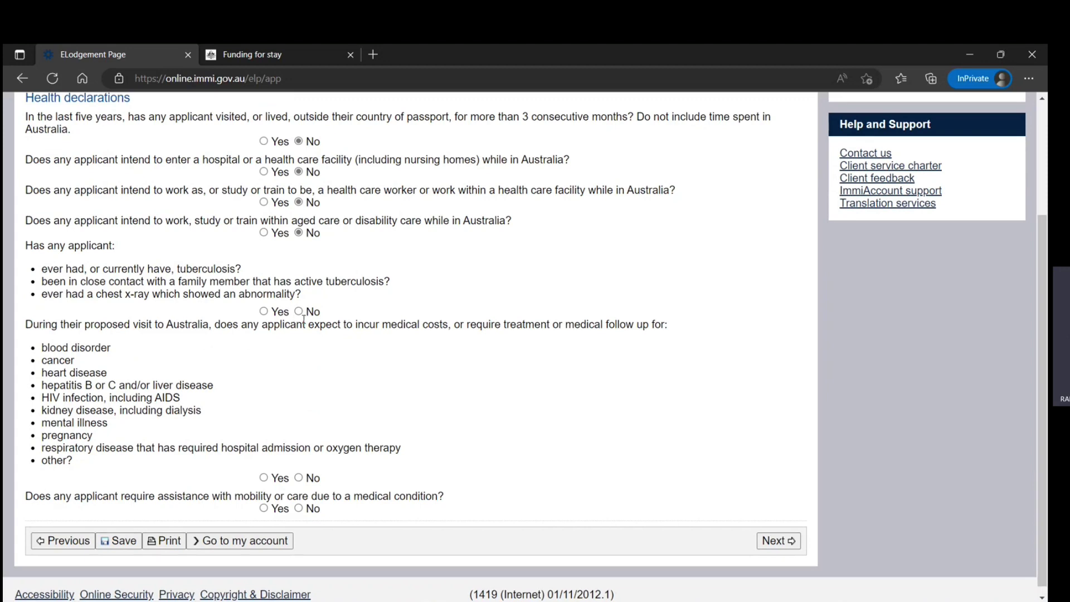
{"action": "left_click", "coordinate": [313, 478]}
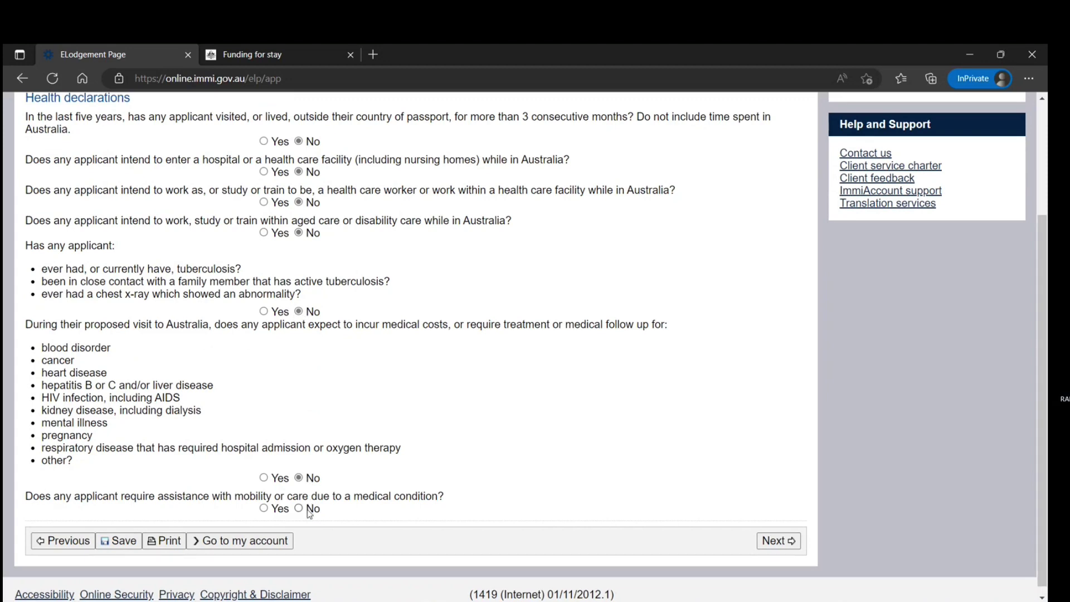
{"action": "left_click", "coordinate": [307, 510]}
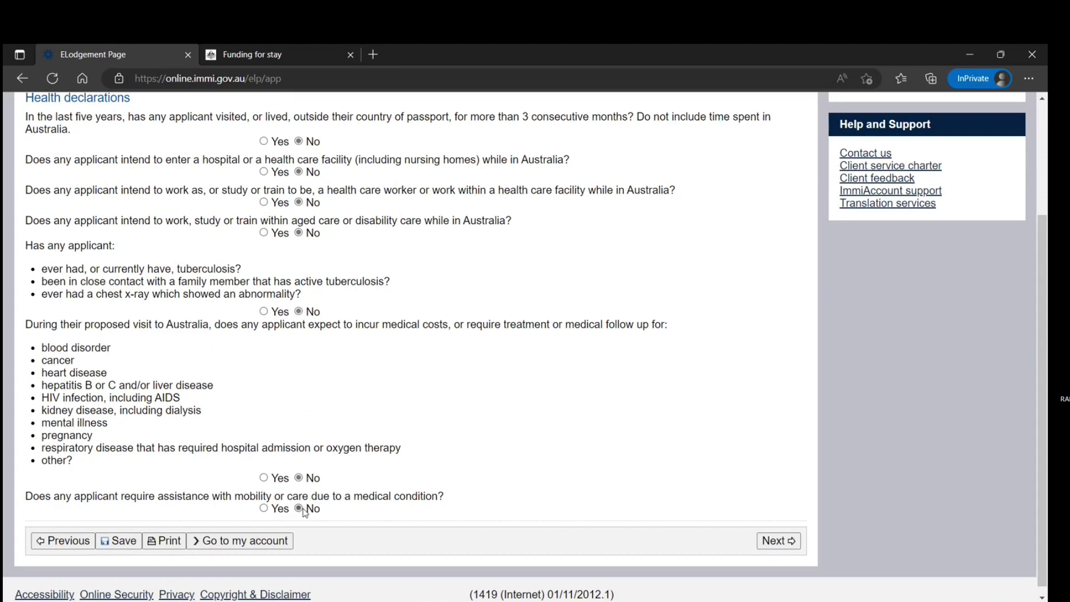
{"action": "left_click", "coordinate": [769, 542]}
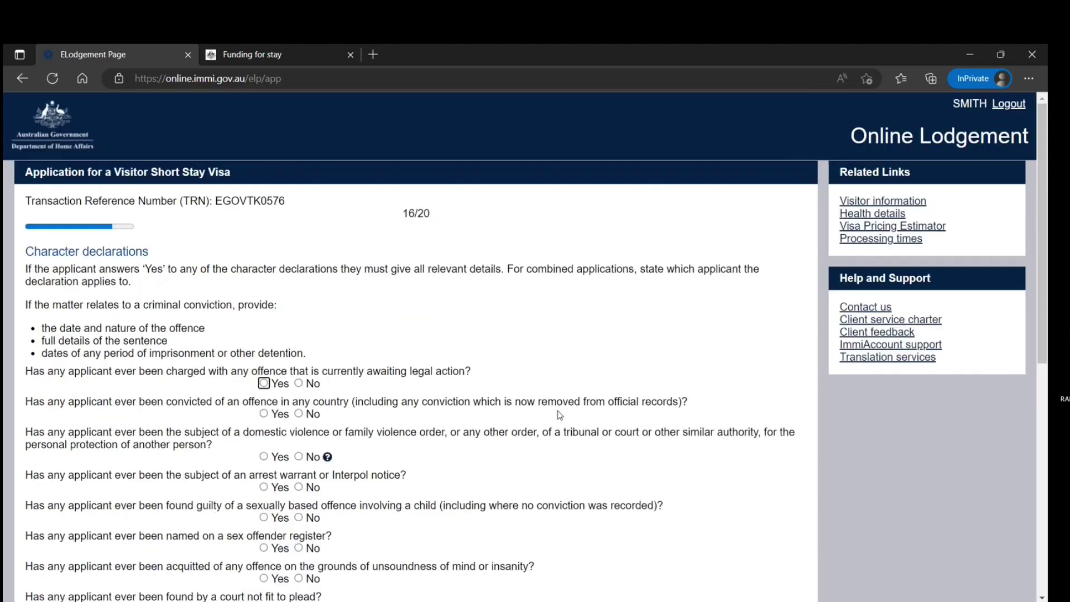
Step: Answer No to the criminal history declarations, from pending charges through being unfit to plead
{"action": "scroll", "coordinate": [559, 415], "scroll_direction": "down", "scroll_amount": 4}
{"action": "scroll", "coordinate": [501, 370], "scroll_direction": "up", "scroll_amount": 4}
{"action": "scroll", "coordinate": [490, 353], "scroll_direction": "down", "scroll_amount": 3}
{"action": "left_click", "coordinate": [298, 229]}
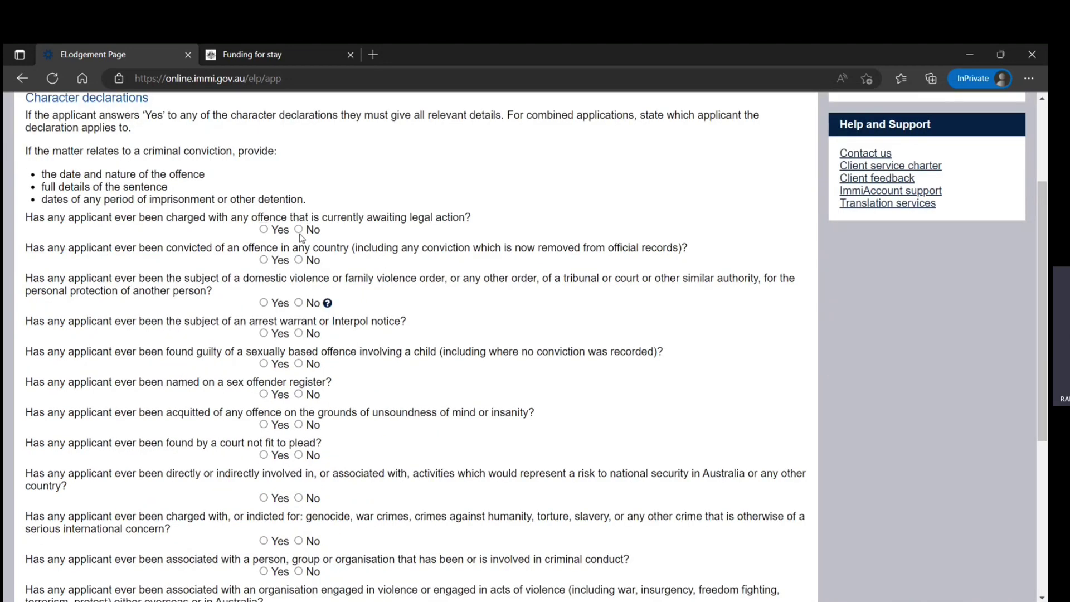
{"action": "left_click", "coordinate": [299, 260]}
{"action": "left_click", "coordinate": [298, 303]}
{"action": "left_click", "coordinate": [299, 333]}
{"action": "left_click", "coordinate": [298, 364]}
{"action": "left_click", "coordinate": [299, 394]}
{"action": "left_click", "coordinate": [298, 424]}
{"action": "left_click", "coordinate": [298, 455]}
Step: Answer No to the security, deportation, overstay and government debt questions, then submit the character page
{"action": "scroll", "coordinate": [338, 452], "scroll_direction": "down", "scroll_amount": 1}
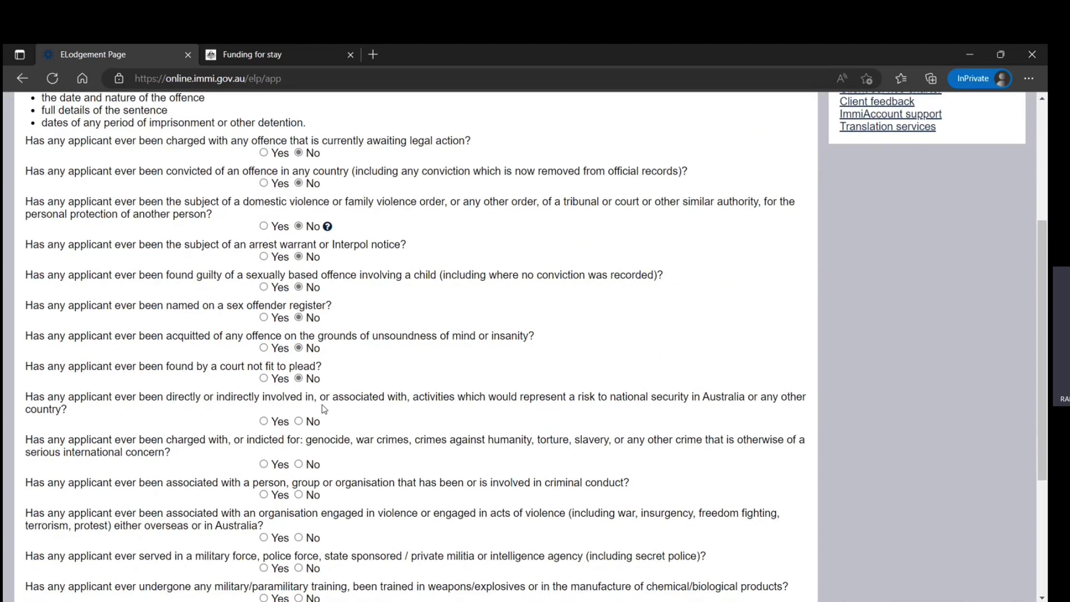
{"action": "left_click", "coordinate": [299, 421]}
{"action": "scroll", "coordinate": [301, 467], "scroll_direction": "down", "scroll_amount": 1}
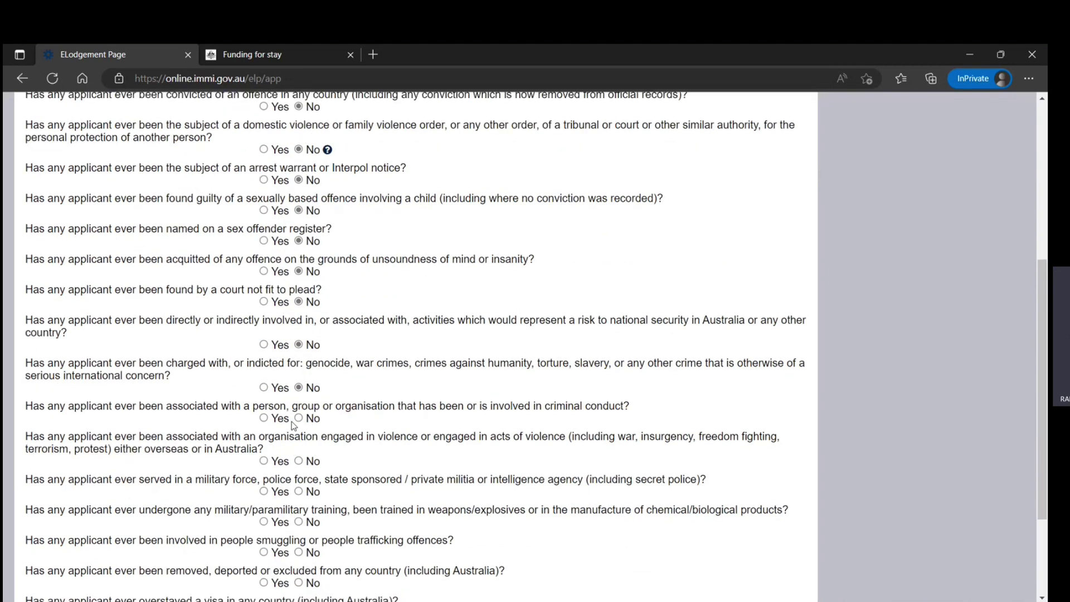
{"action": "left_click", "coordinate": [298, 418]}
{"action": "left_click", "coordinate": [298, 461]}
{"action": "scroll", "coordinate": [346, 438], "scroll_direction": "down", "scroll_amount": 2}
{"action": "left_click", "coordinate": [299, 408]}
{"action": "left_click", "coordinate": [299, 378]}
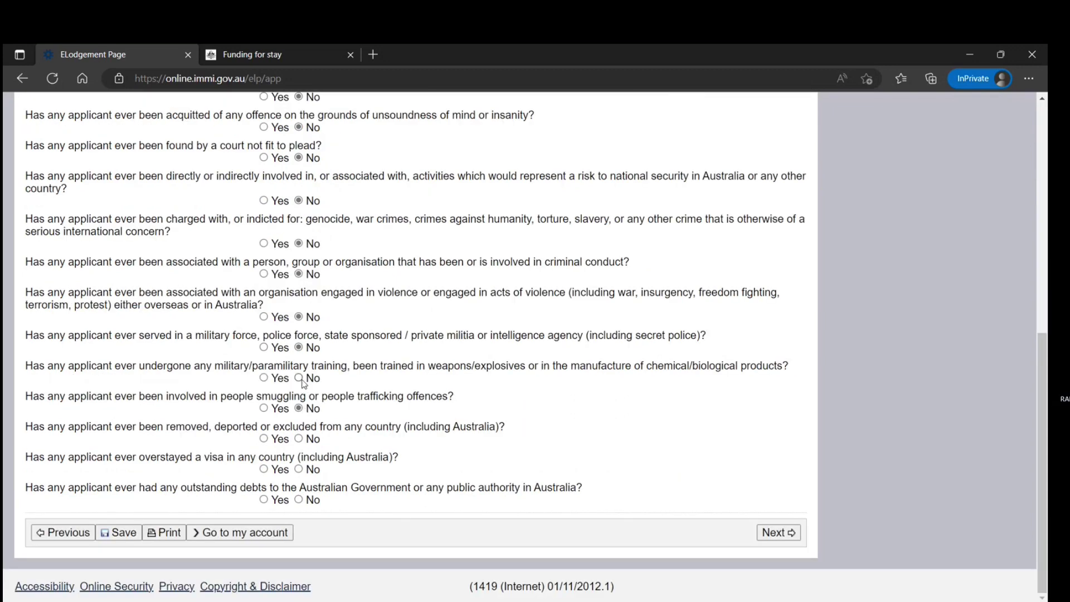
{"action": "left_click", "coordinate": [298, 439]}
{"action": "left_click", "coordinate": [298, 469]}
{"action": "left_click", "coordinate": [298, 499]}
{"action": "left_click", "coordinate": [779, 531]}
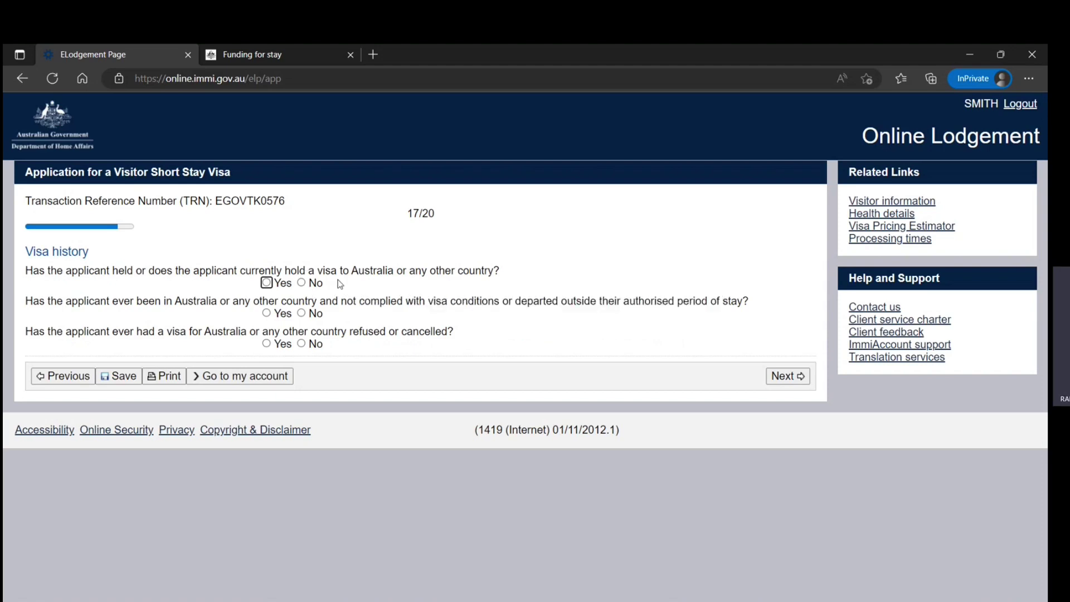
Step: Answer No to previous visas, breached visa conditions and refused or cancelled visas, then submit
{"action": "left_click", "coordinate": [301, 282]}
{"action": "left_click", "coordinate": [302, 314]}
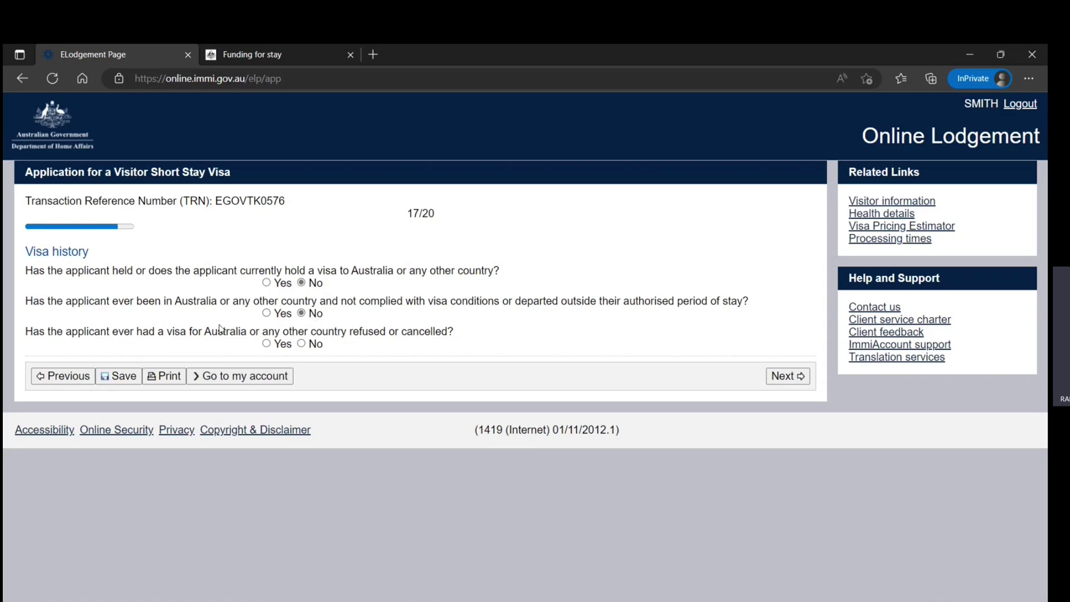
{"action": "left_click", "coordinate": [302, 343]}
{"action": "left_click", "coordinate": [775, 376]}
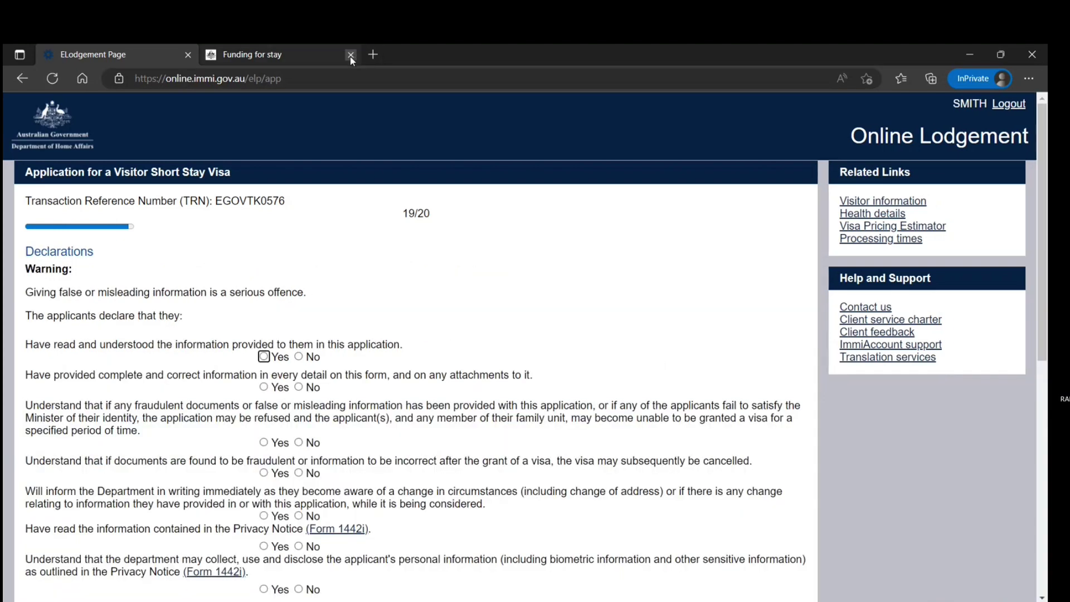
Step: Close the Funding for stay help tab and read through the Declarations page questions
{"action": "left_click", "coordinate": [351, 55]}
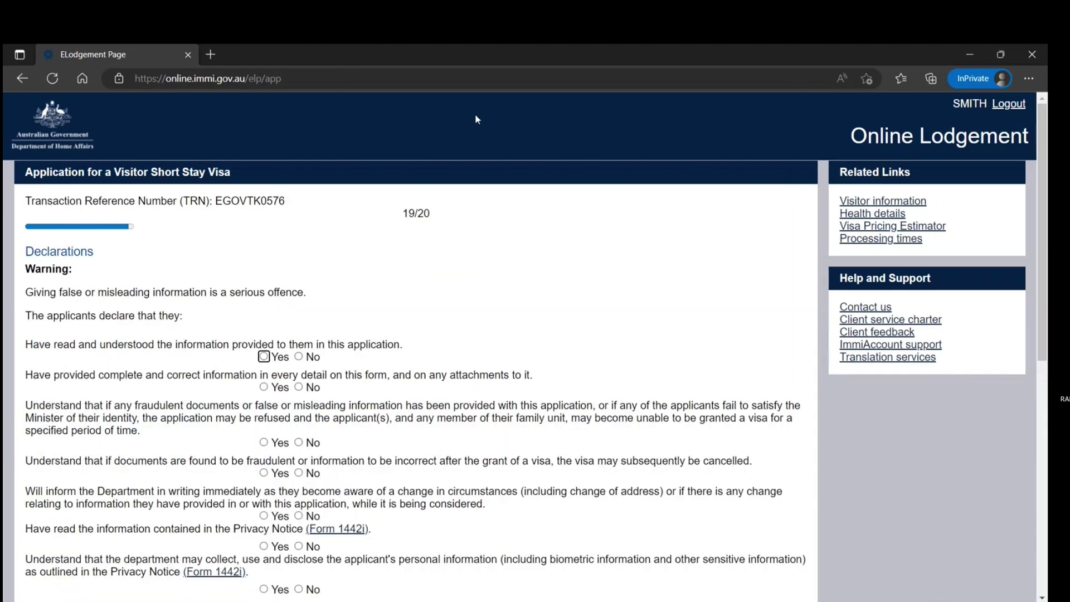
{"action": "scroll", "coordinate": [475, 117], "scroll_direction": "down", "scroll_amount": 3}
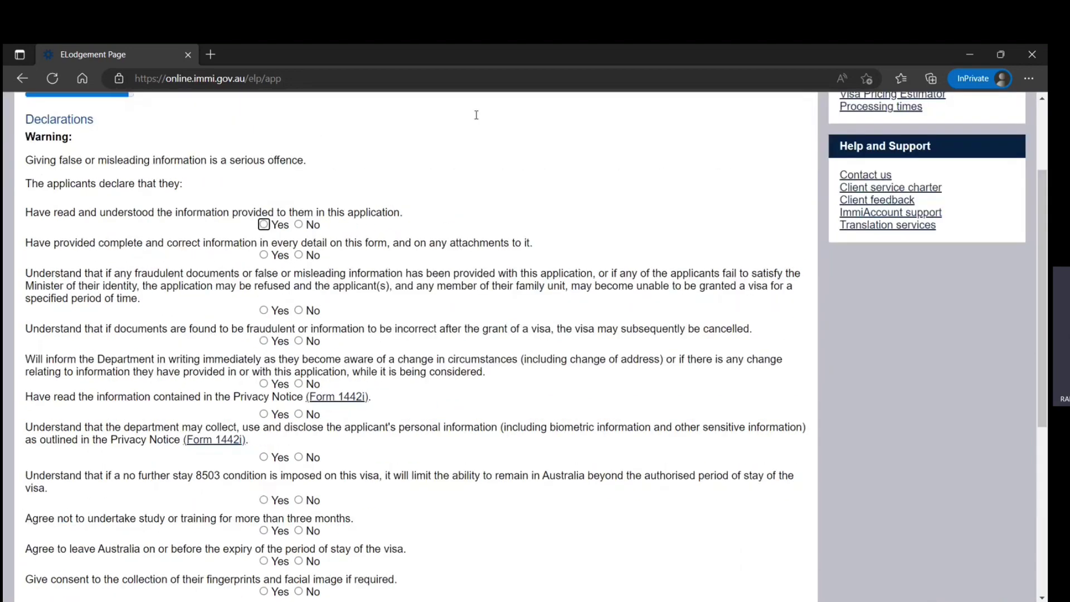
{"action": "scroll", "coordinate": [475, 117], "scroll_direction": "up", "scroll_amount": 3}
{"action": "scroll", "coordinate": [475, 119], "scroll_direction": "down", "scroll_amount": 7}
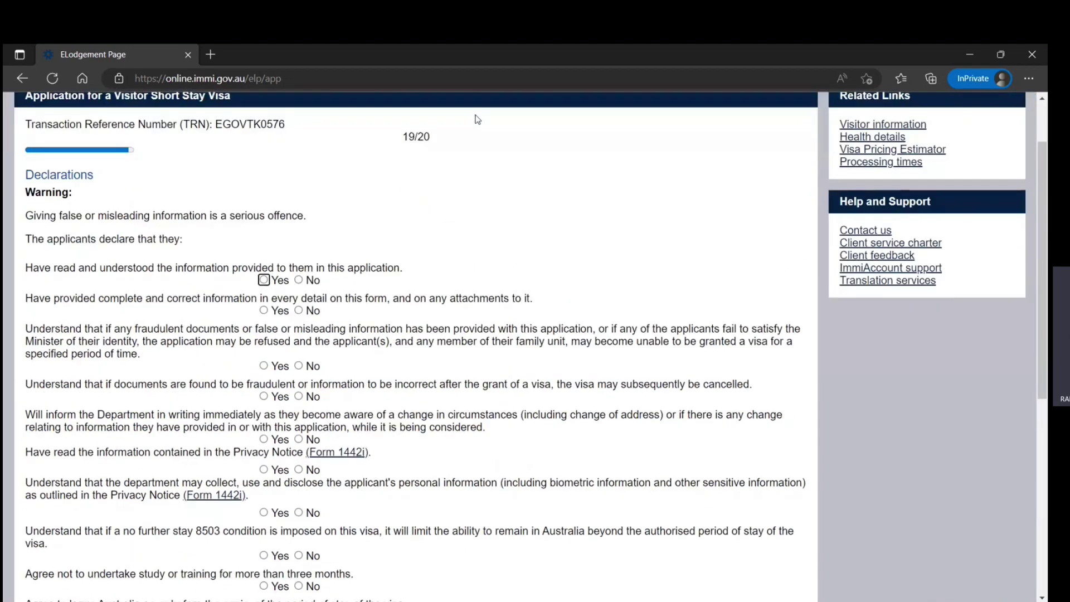
{"action": "scroll", "coordinate": [477, 117], "scroll_direction": "down", "scroll_amount": 3}
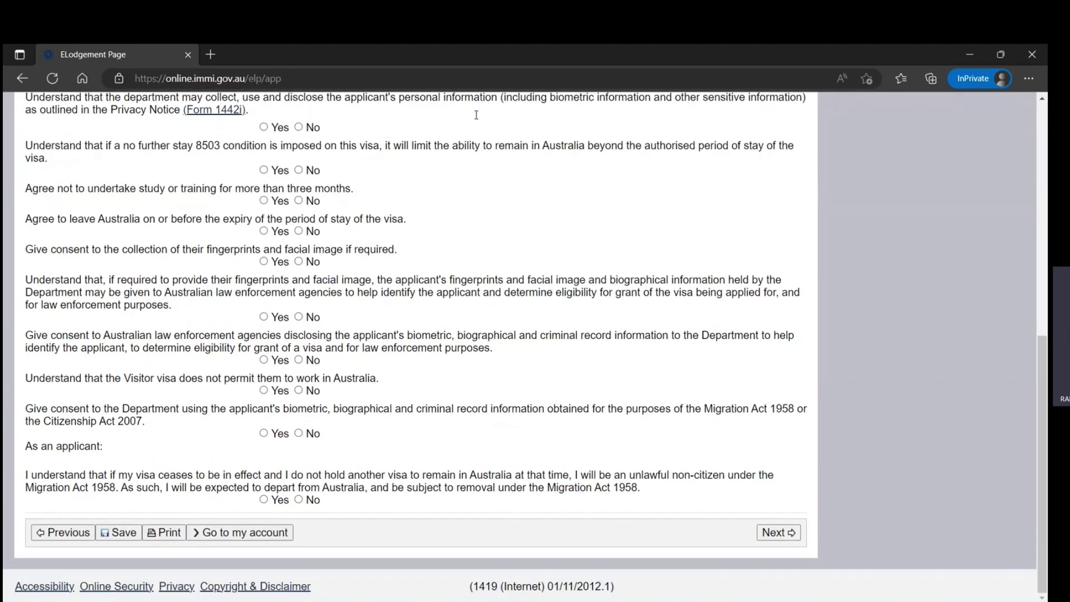
{"action": "scroll", "coordinate": [403, 352], "scroll_direction": "up", "scroll_amount": 15}
{"action": "scroll", "coordinate": [404, 352], "scroll_direction": "down", "scroll_amount": 4}
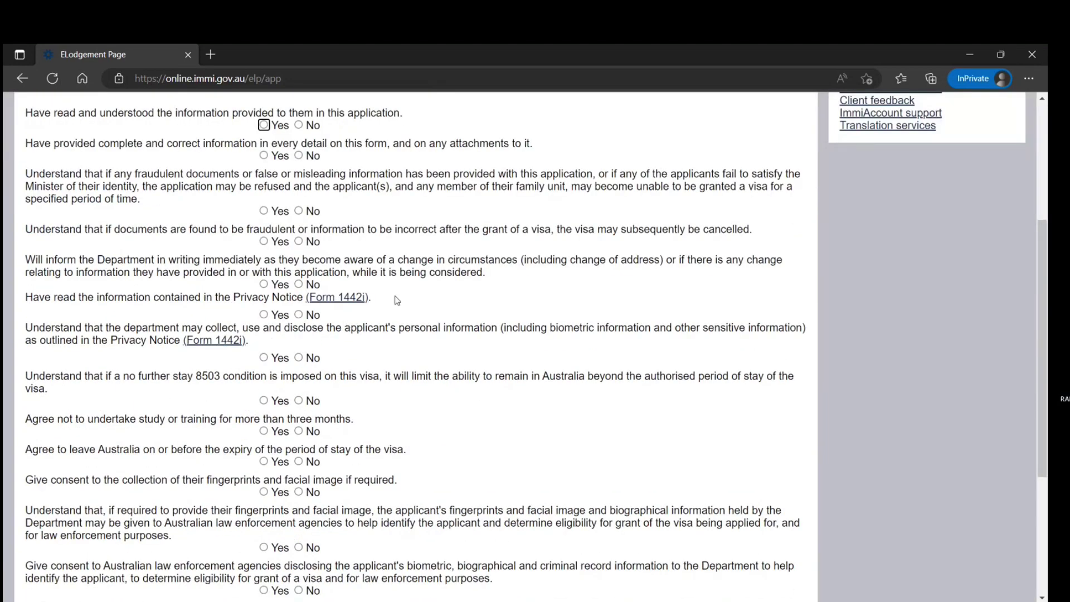
{"action": "scroll", "coordinate": [534, 368], "scroll_direction": "down", "scroll_amount": 4}
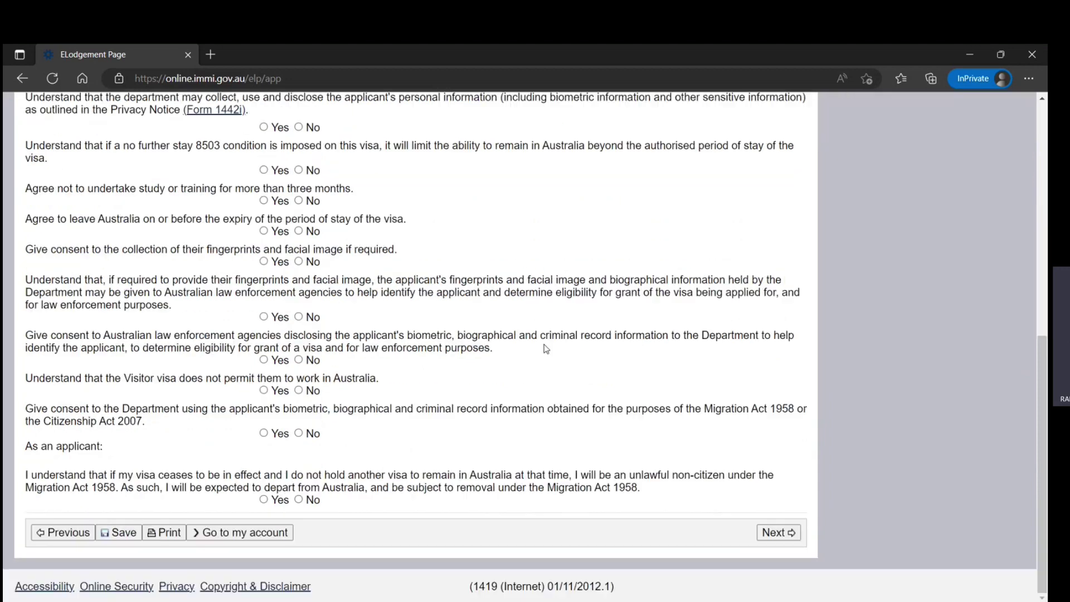
{"action": "scroll", "coordinate": [543, 354], "scroll_direction": "up", "scroll_amount": 8}
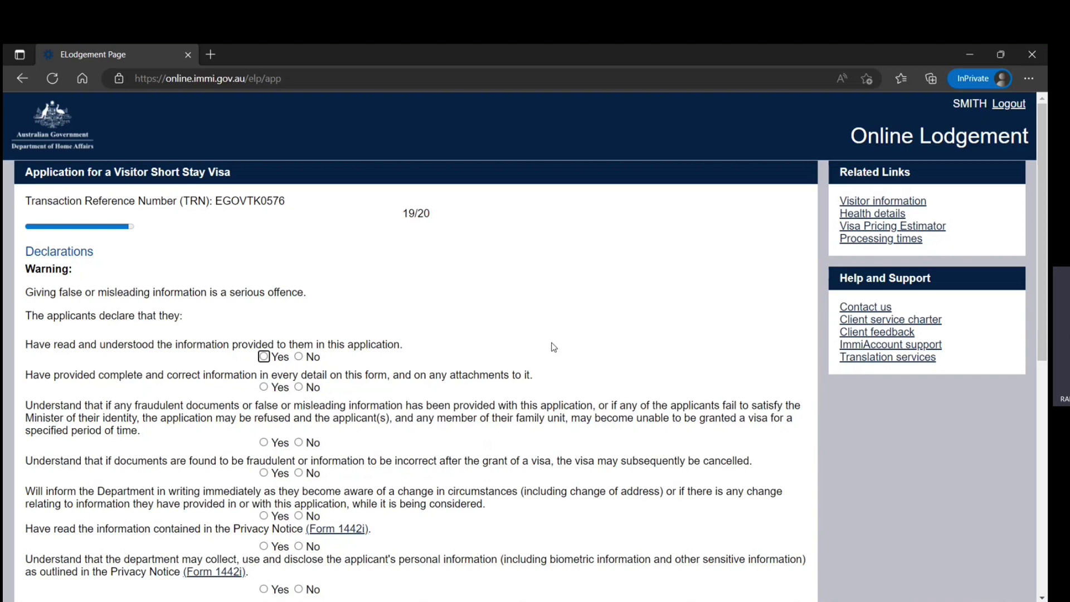
{"action": "scroll", "coordinate": [543, 357], "scroll_direction": "down", "scroll_amount": 8}
{"action": "scroll", "coordinate": [533, 370], "scroll_direction": "down", "scroll_amount": 1}
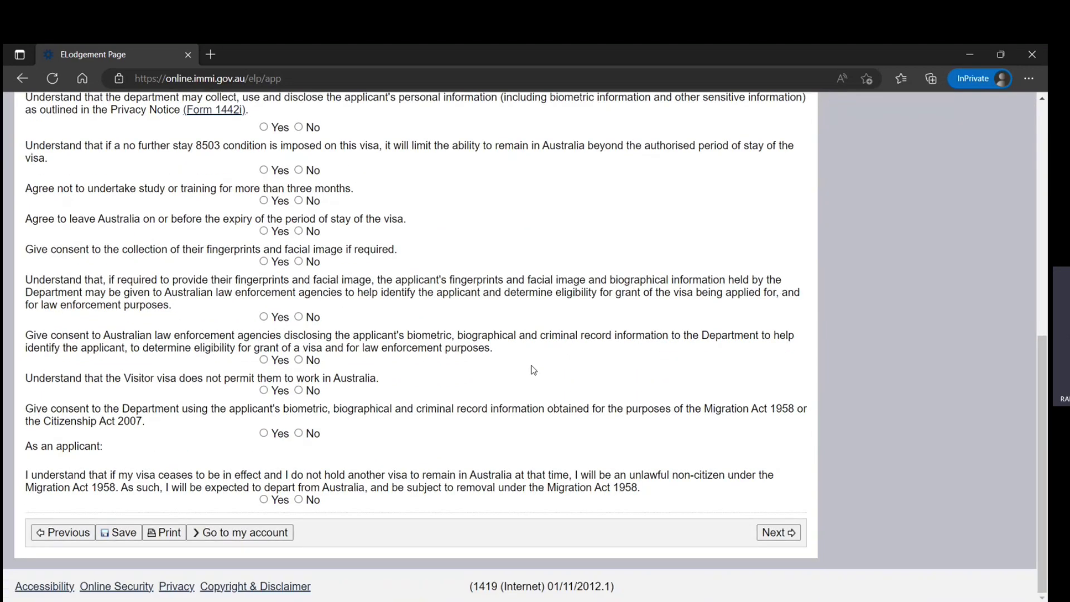
{"action": "scroll", "coordinate": [532, 369], "scroll_direction": "up", "scroll_amount": 10}
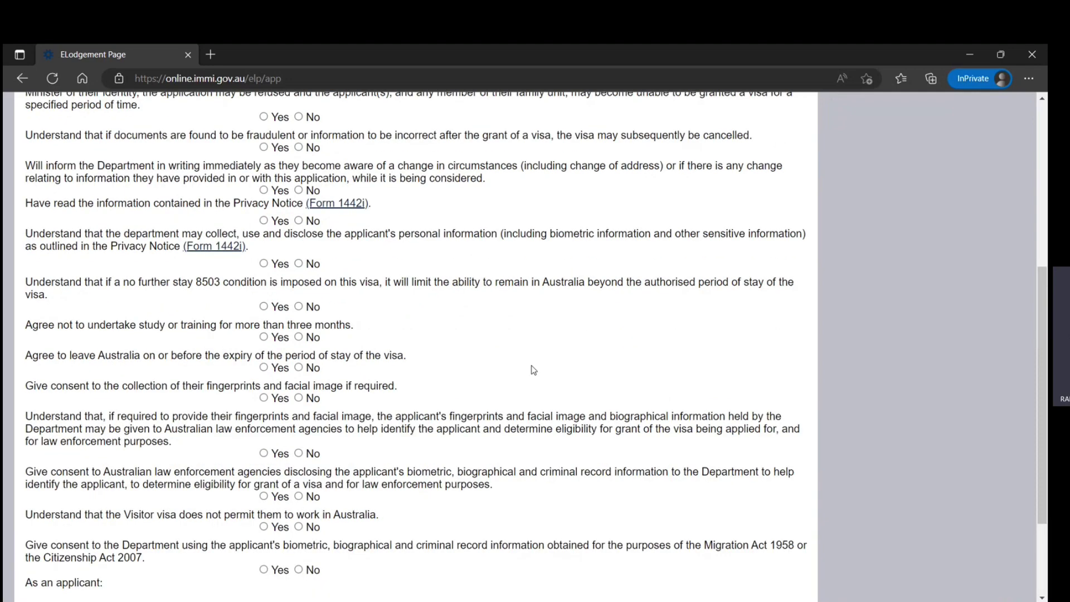